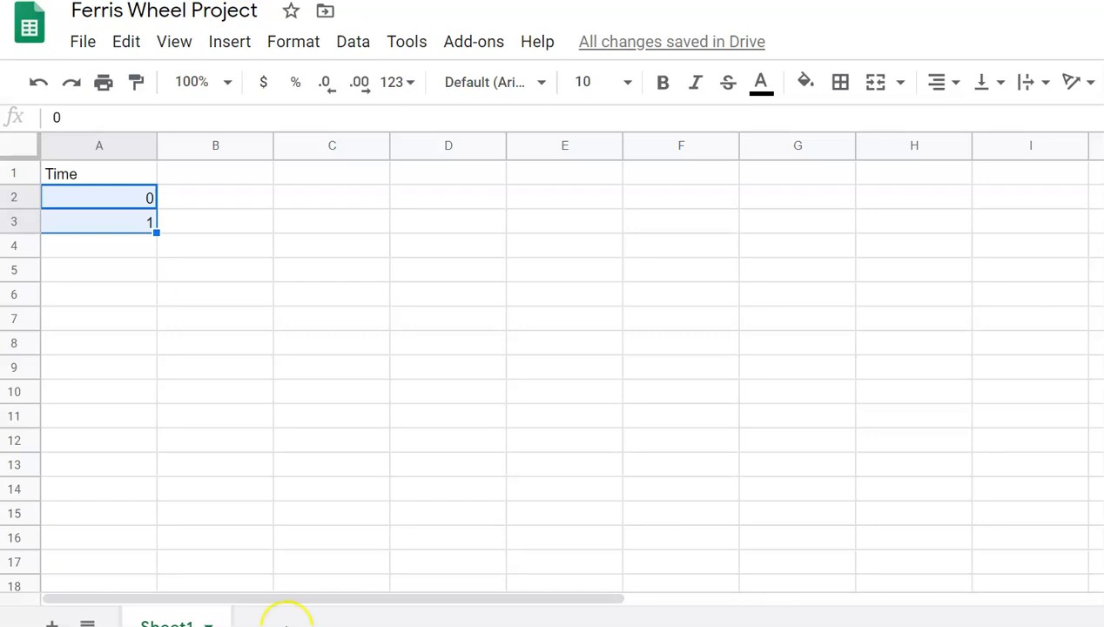
Step: Fill the Time column with whole seconds from 0 to 360 in A2:A362
{"action": "left_click_drag", "start_coordinate": [156, 233], "coordinate": [161, 512]}
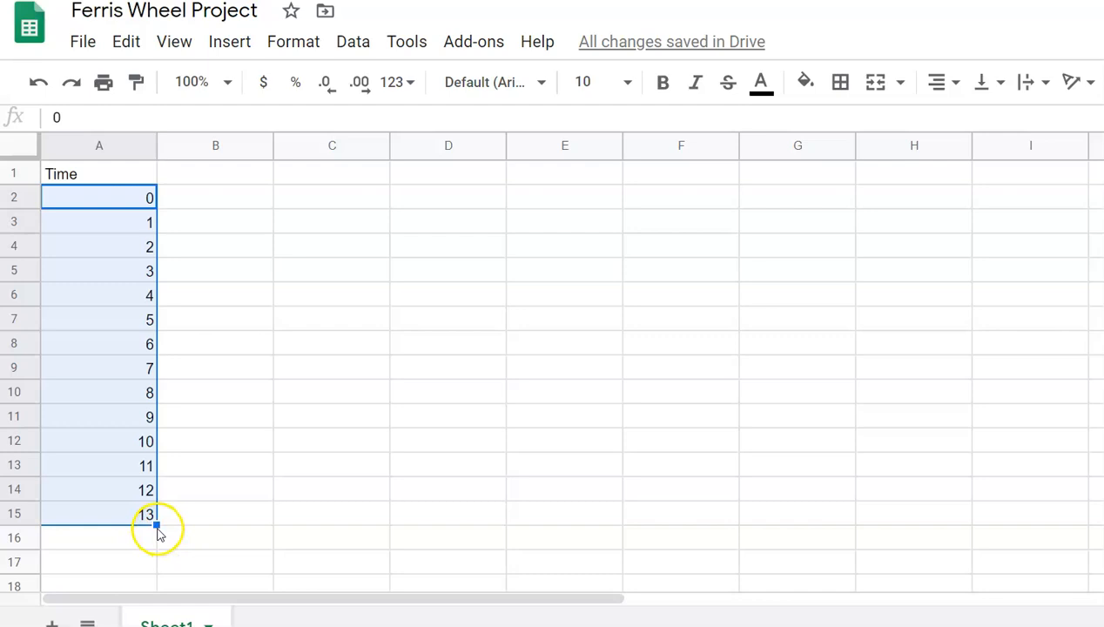
{"action": "left_click_drag", "start_coordinate": [155, 525], "coordinate": [133, 508]}
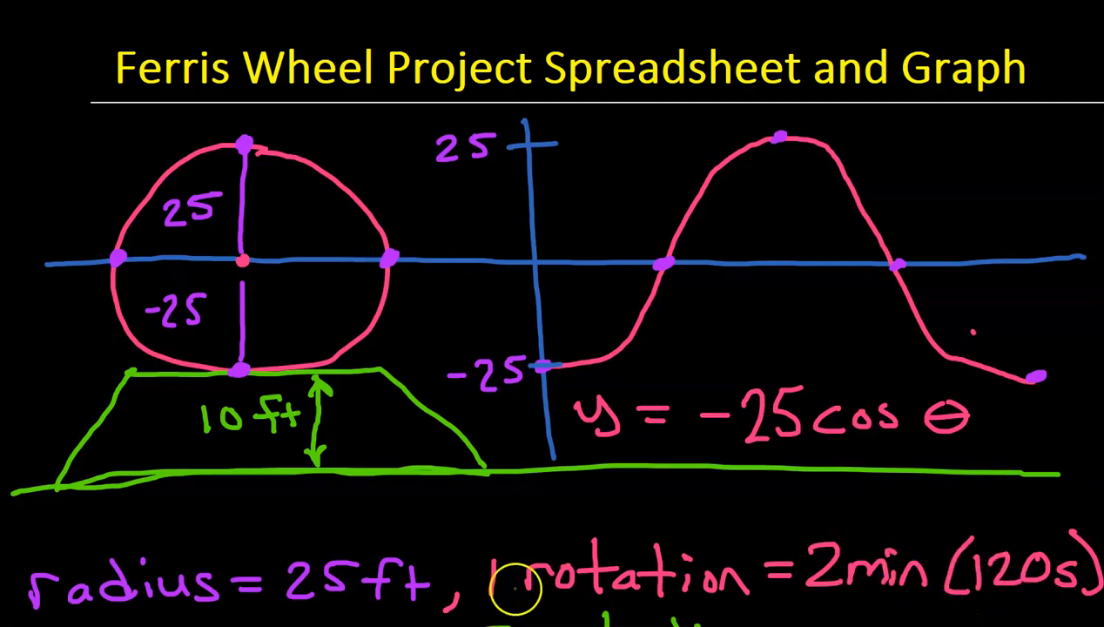
{"action": "mouse_move", "coordinate": [283, 626]}
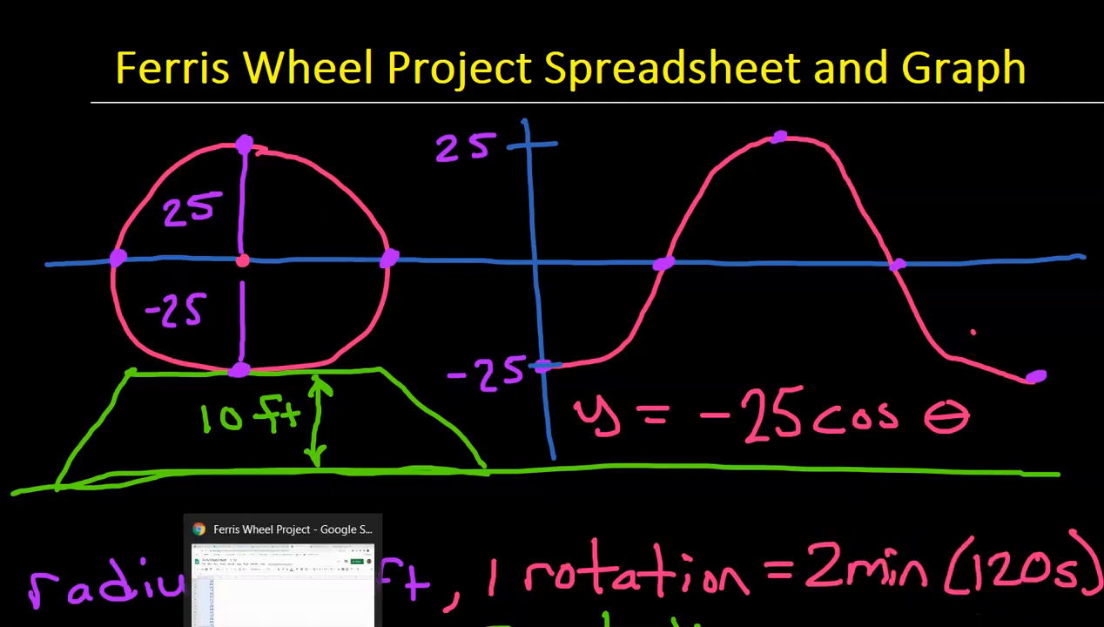
{"action": "left_click", "coordinate": [283, 579]}
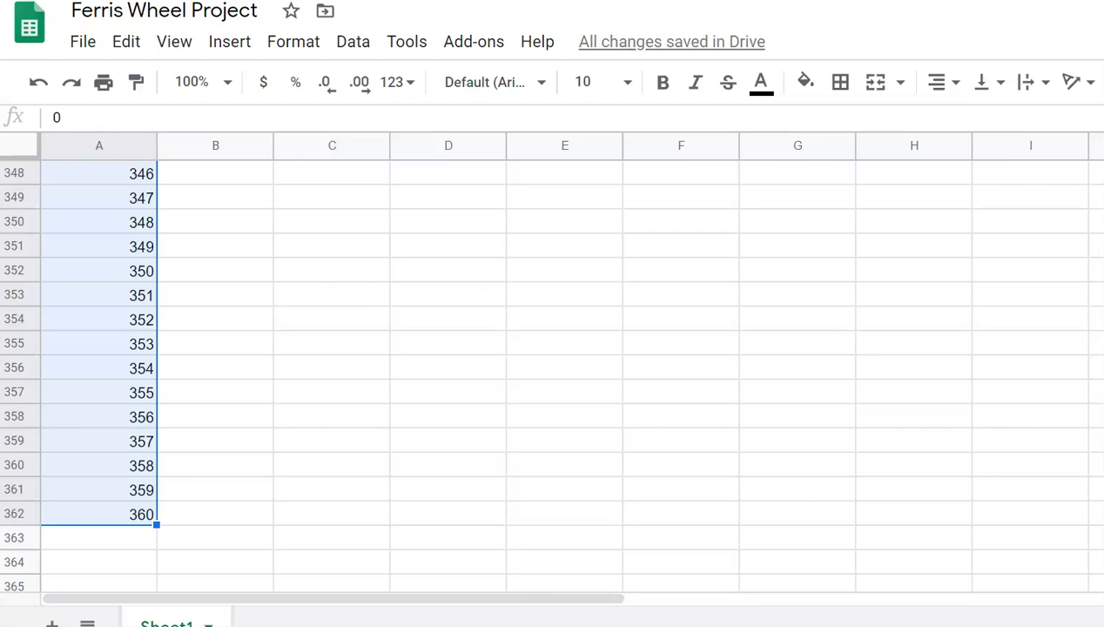
{"action": "scroll", "coordinate": [557, 366], "scroll_direction": "up", "scroll_amount": 20}
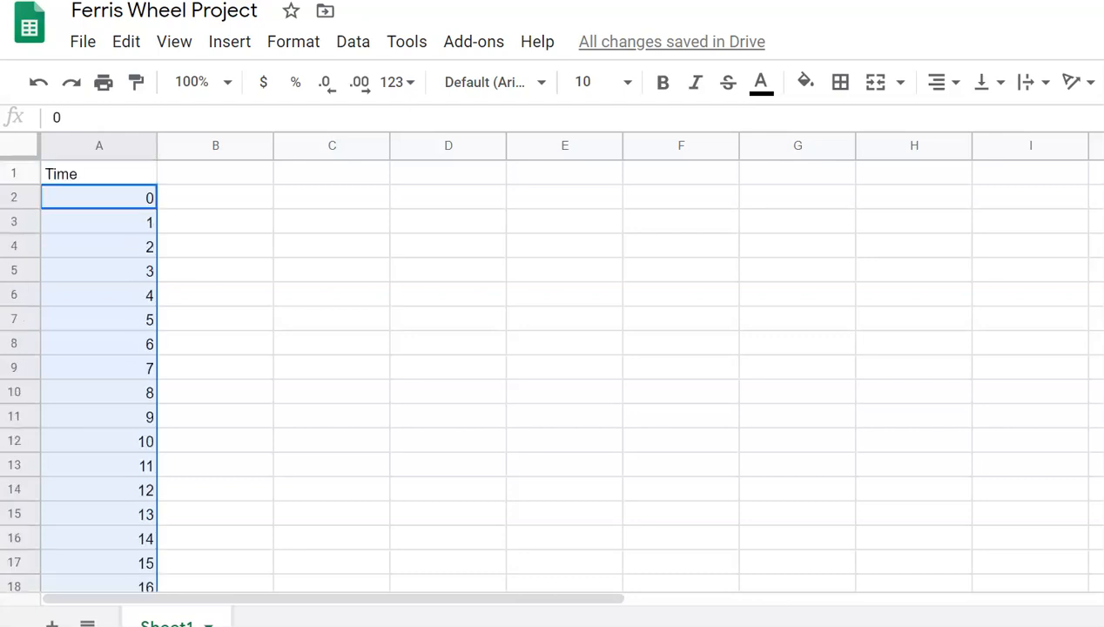
{"action": "left_click", "coordinate": [215, 173]}
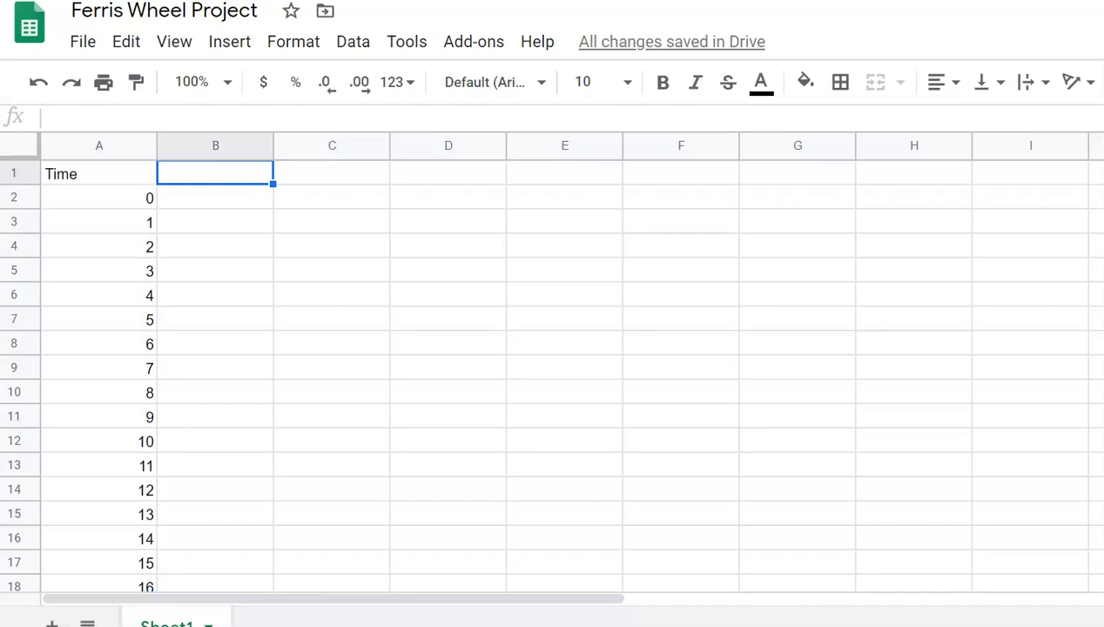
Step: Head column B 'Rotation (Degrees)' and widen the column to fit the header
{"action": "type", "text": "Degre"}
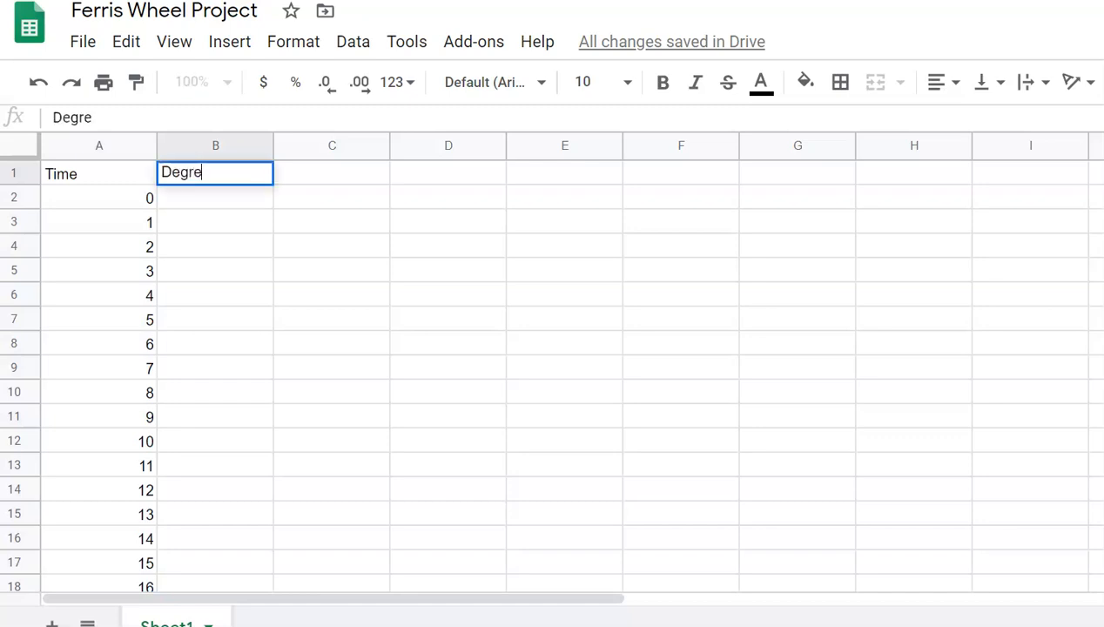
{"action": "type", "text": "es"}
{"action": "key", "text": "Return"}
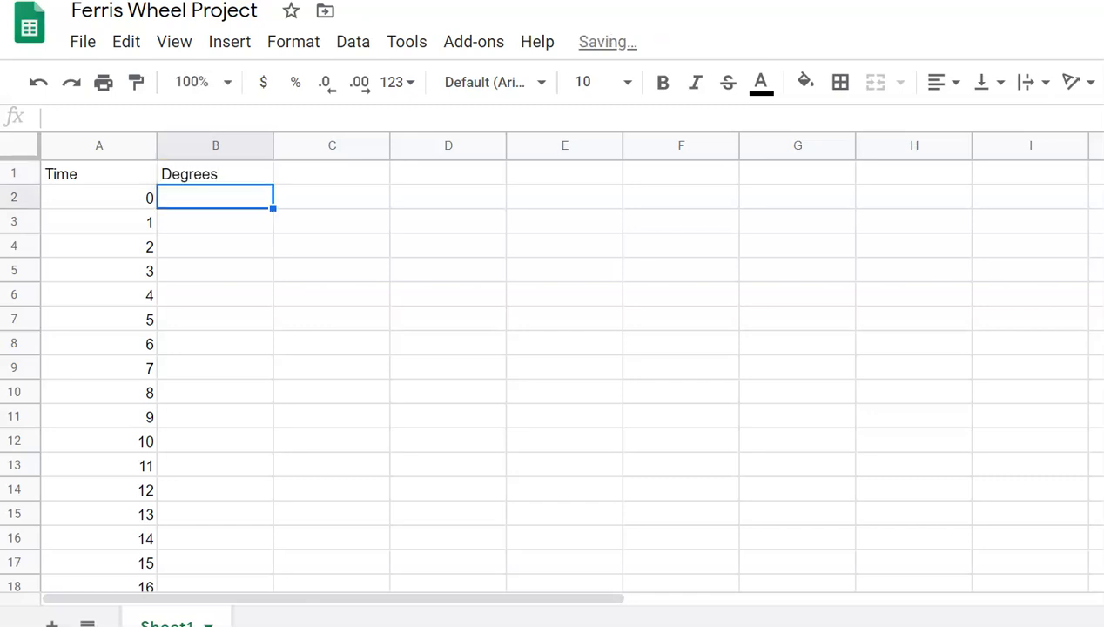
{"action": "left_click", "coordinate": [206, 177]}
{"action": "type", "text": "Rotation"}
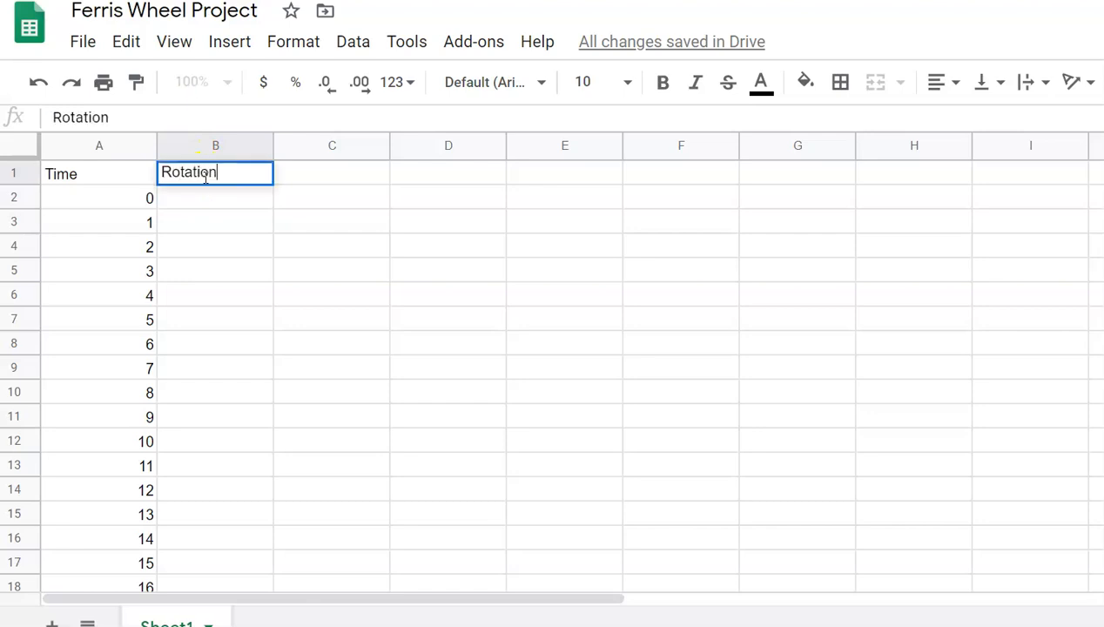
{"action": "type", "text": " (Degrees)"}
{"action": "key", "text": "Return"}
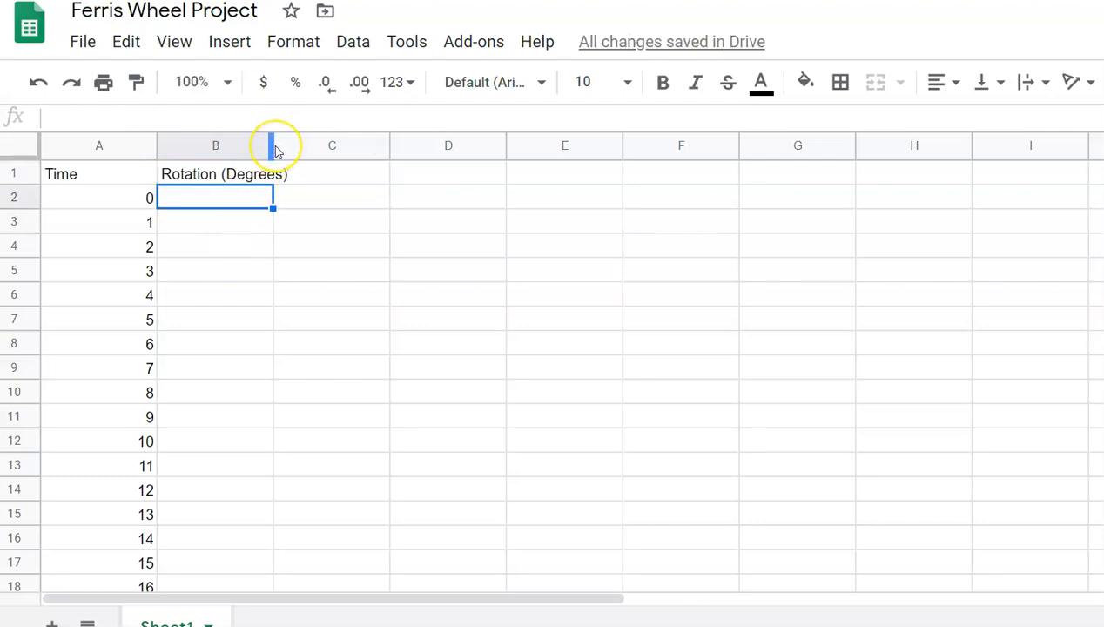
{"action": "left_click_drag", "start_coordinate": [271, 152], "coordinate": [290, 155]}
Step: Enter 0 in B2 as the starting rotation
{"action": "left_click", "coordinate": [210, 198]}
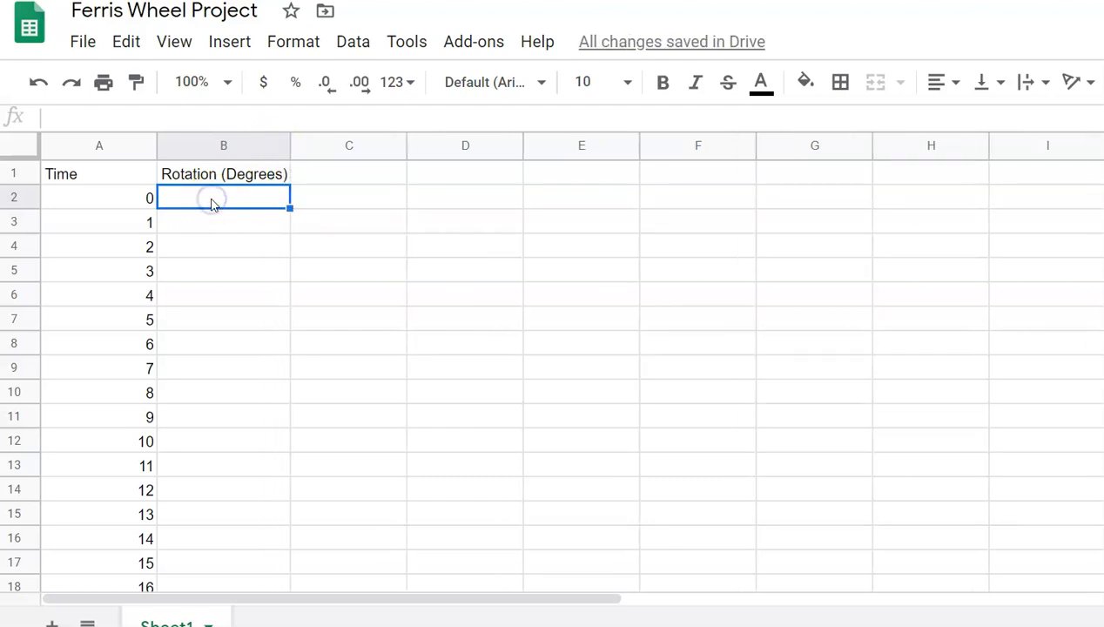
{"action": "type", "text": "0"}
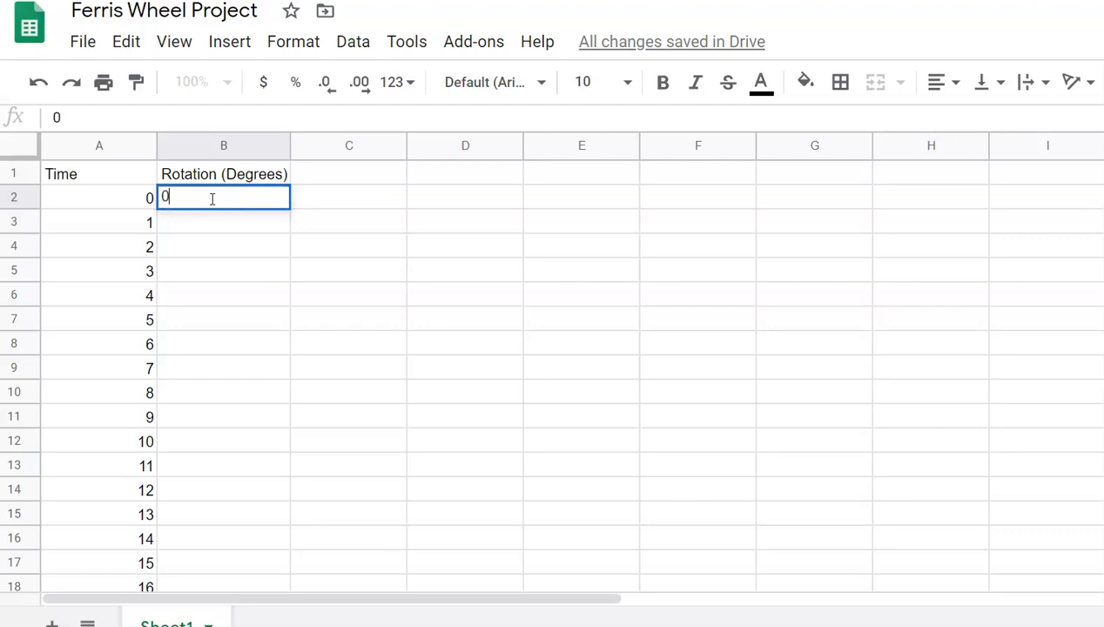
{"action": "key", "text": "Return"}
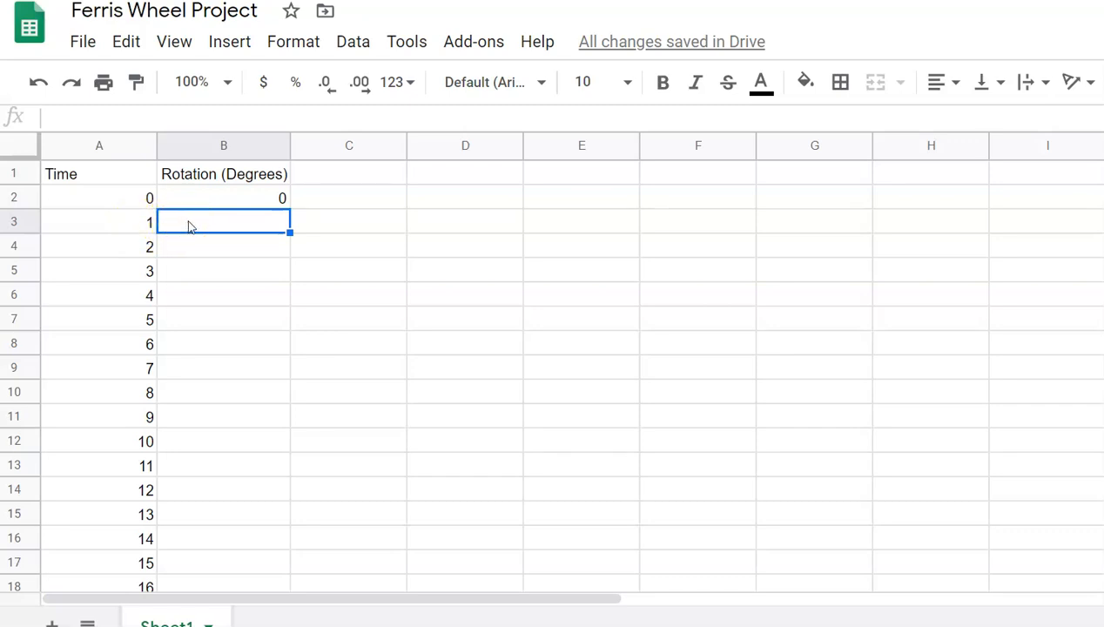
Step: Put =360/120 in B3 so one second of rotation shows 3 degrees
{"action": "type", "text": "="}
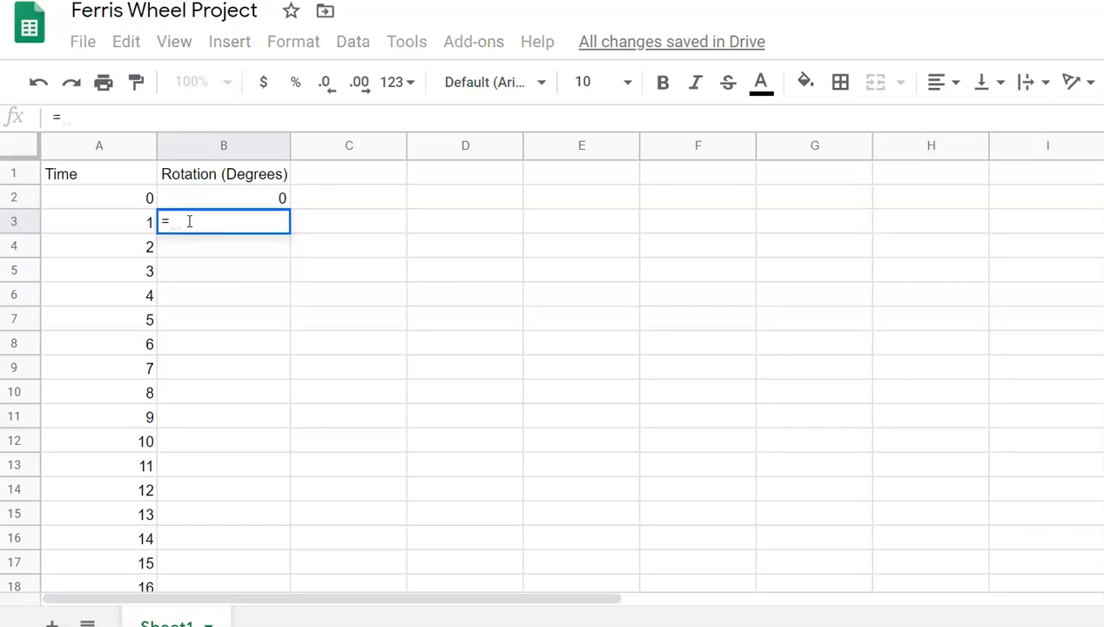
{"action": "type", "text": "360"}
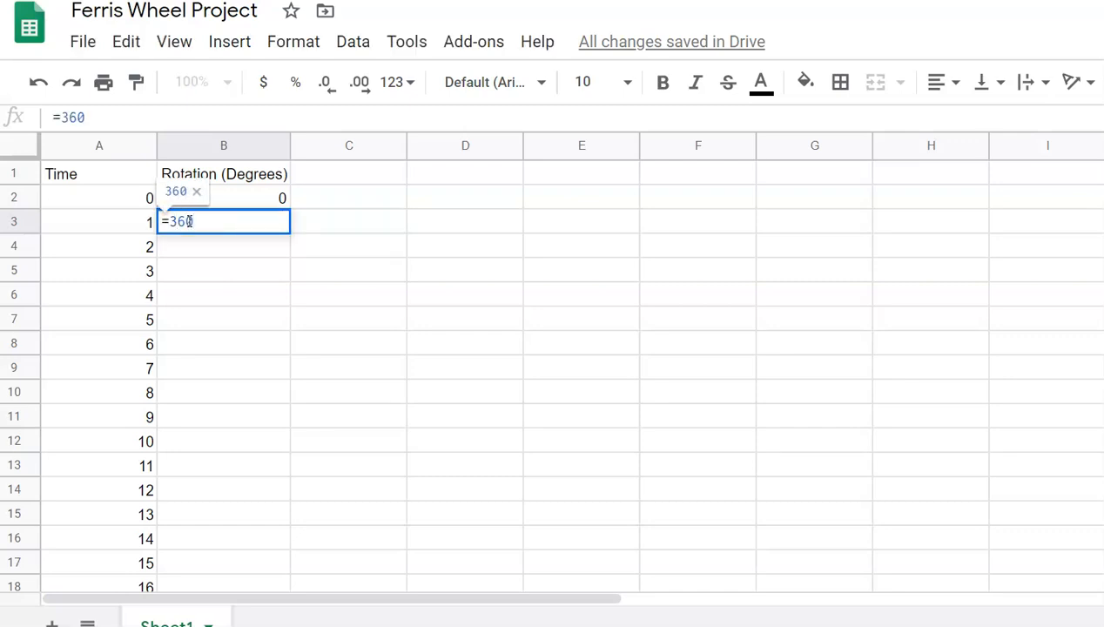
{"action": "type", "text": "/"}
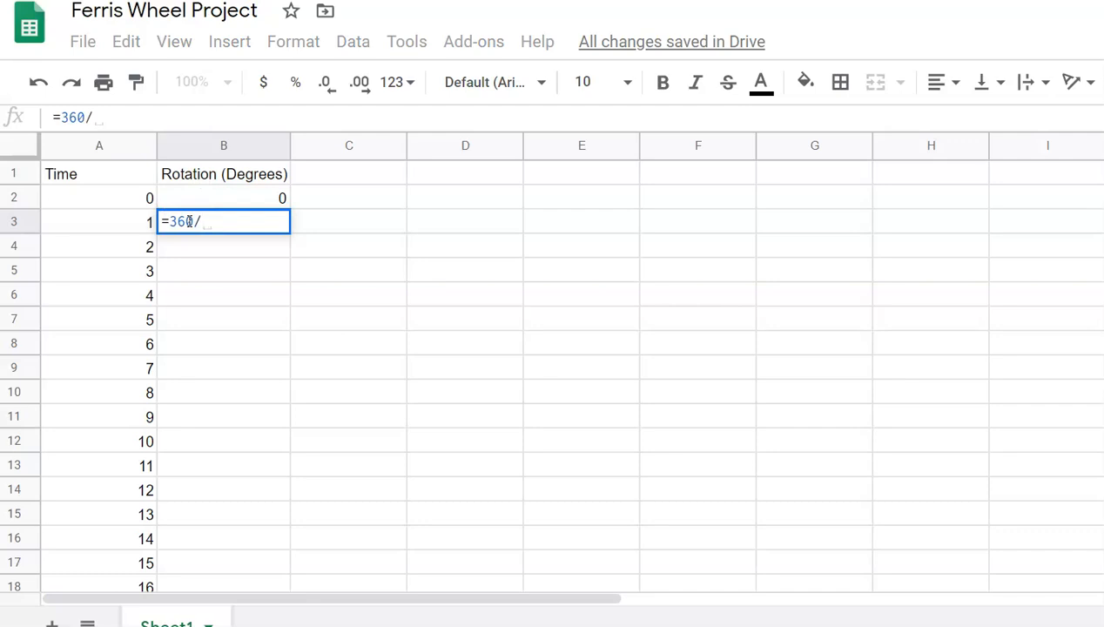
{"action": "type", "text": "120"}
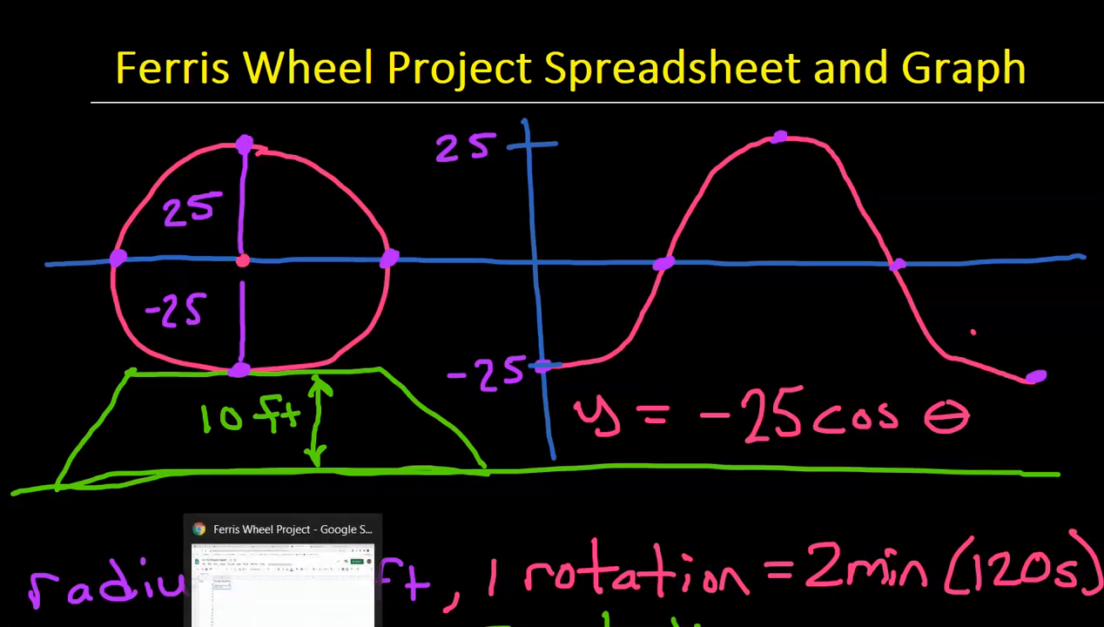
{"action": "left_click", "coordinate": [283, 620]}
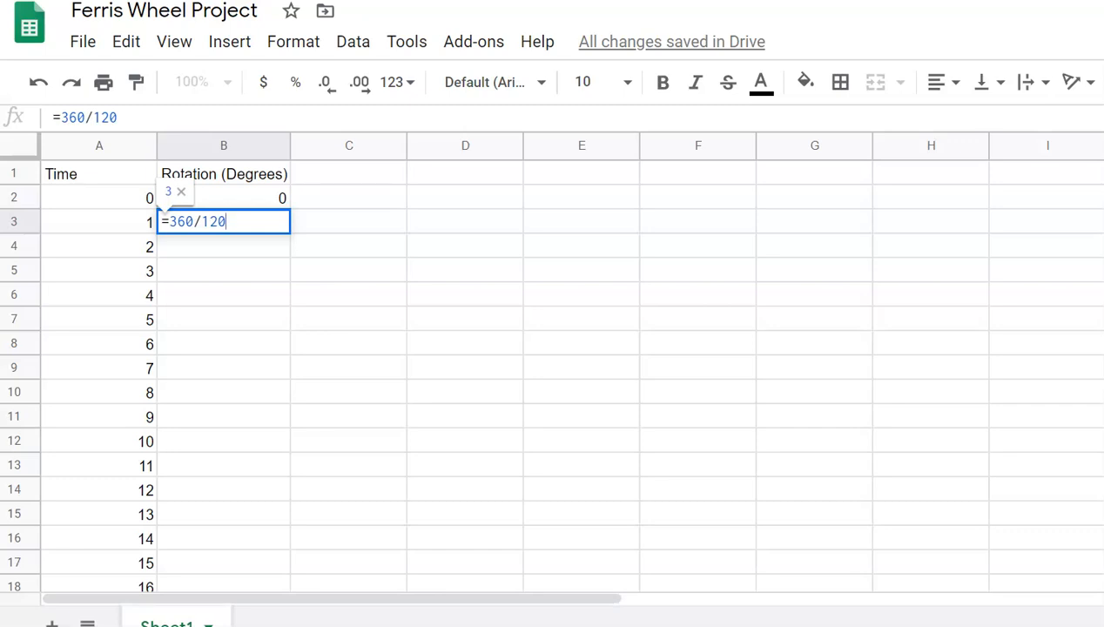
{"action": "key", "text": "Return"}
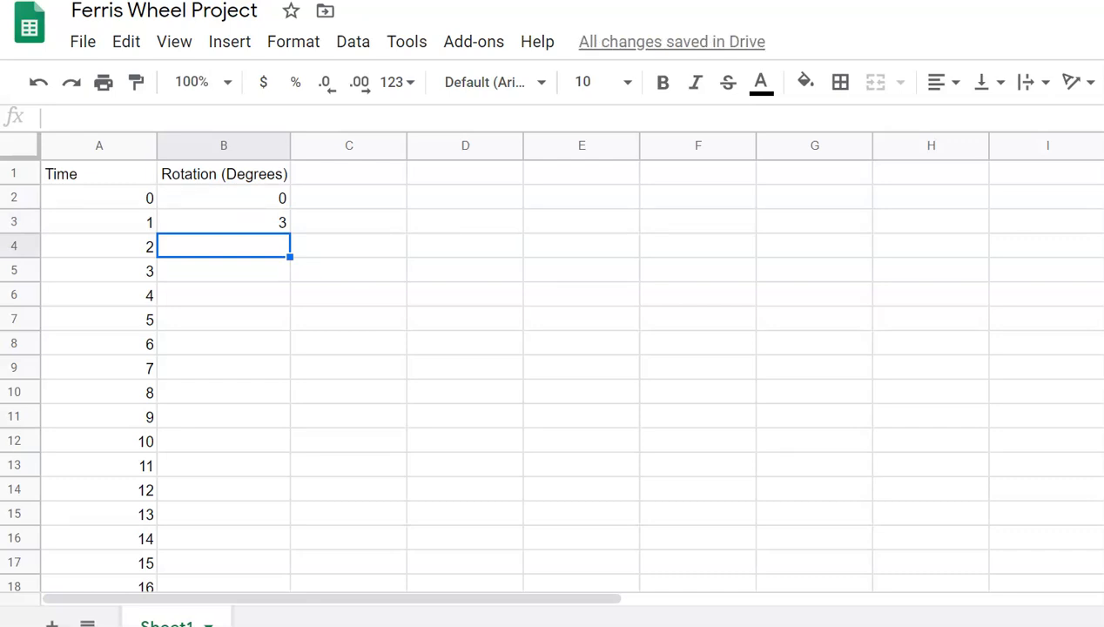
{"action": "left_click", "coordinate": [224, 222]}
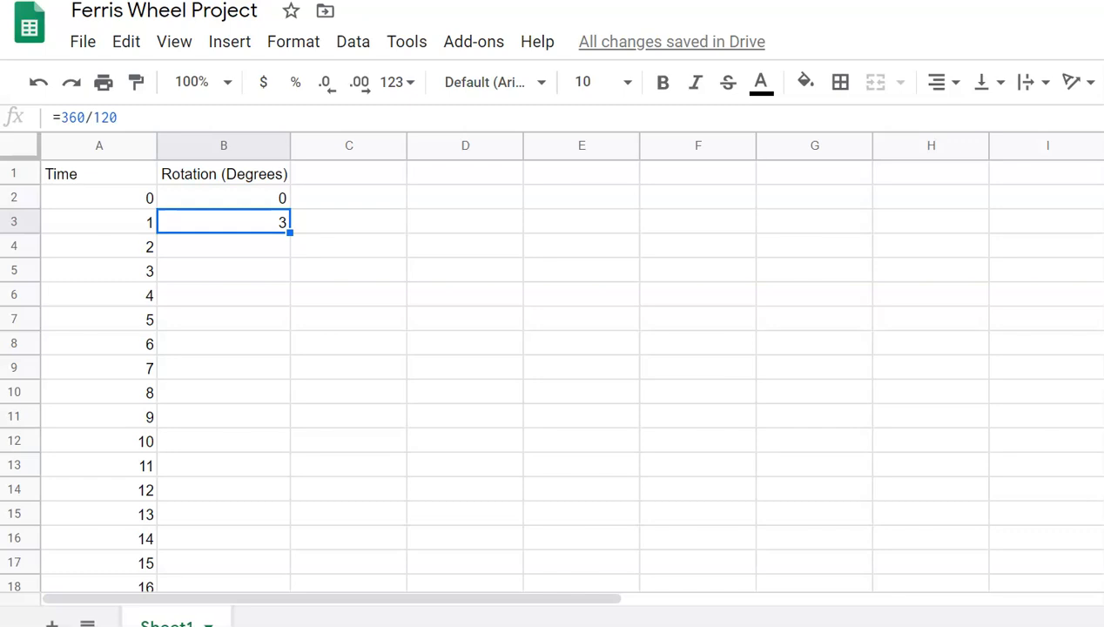
{"action": "key", "text": "Return"}
{"action": "key", "text": "Return"}
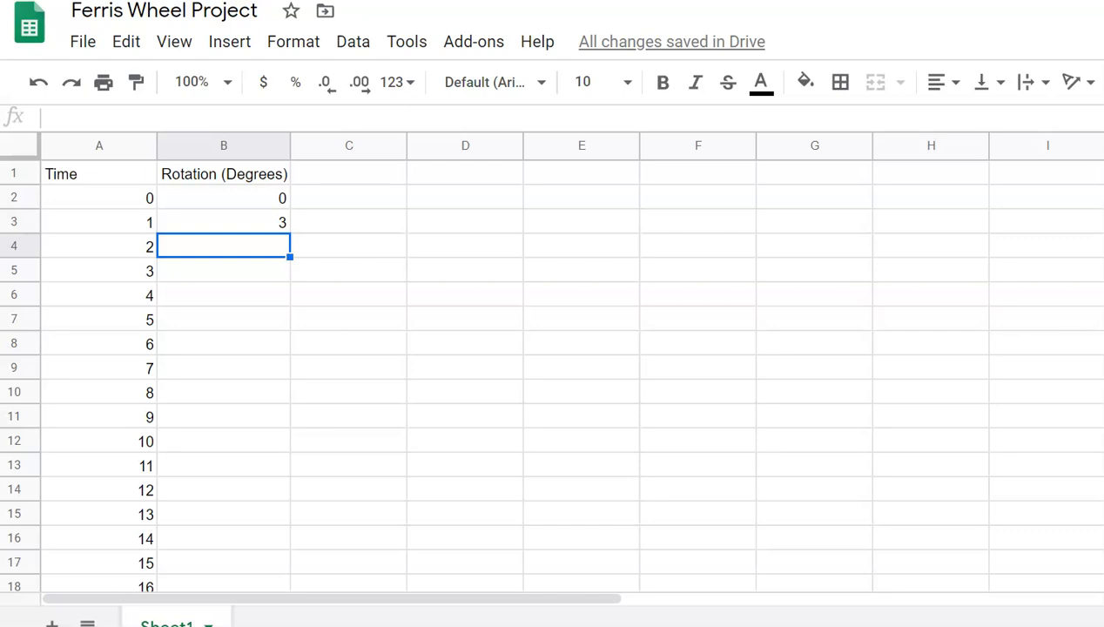
{"action": "left_click", "coordinate": [223, 222]}
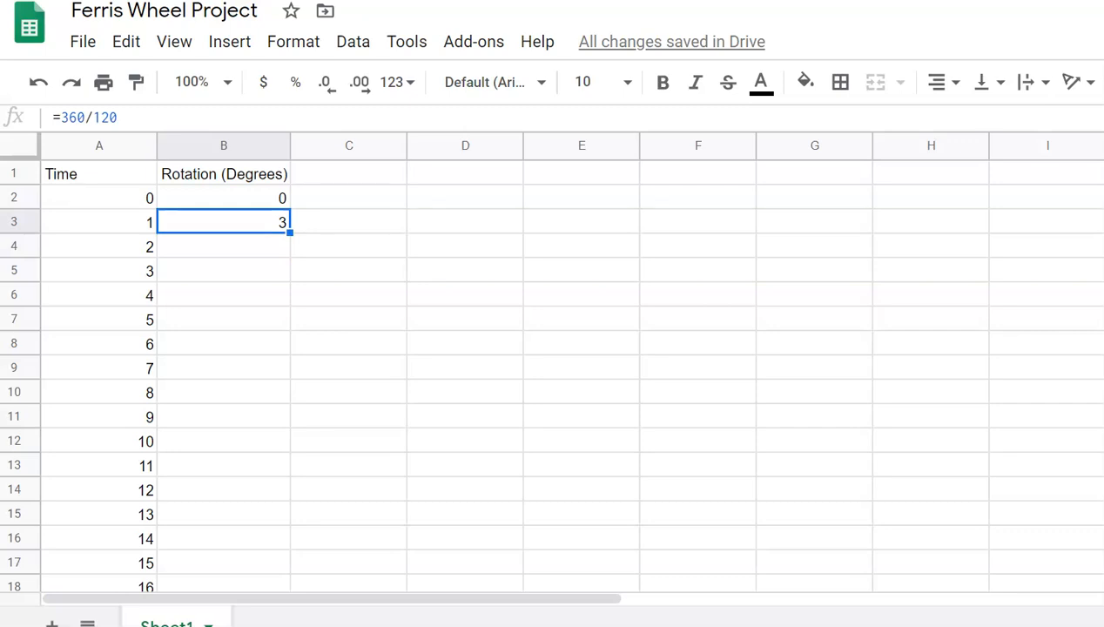
{"action": "key", "text": "Down"}
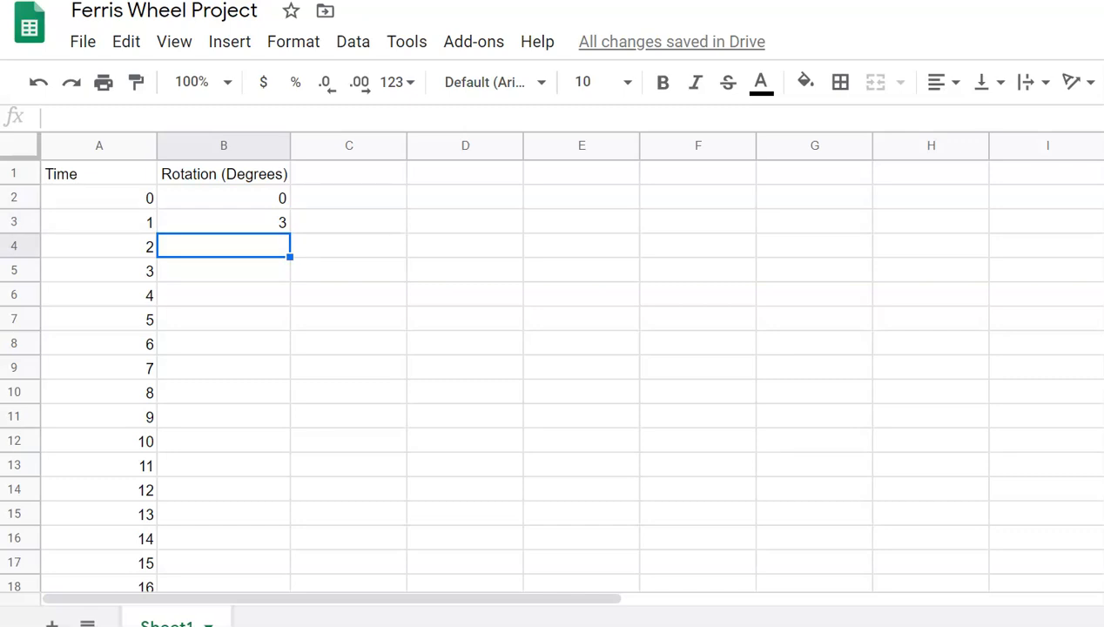
Step: Enter =A4*3 in B4 and copy it down to B5
{"action": "type", "text": "="}
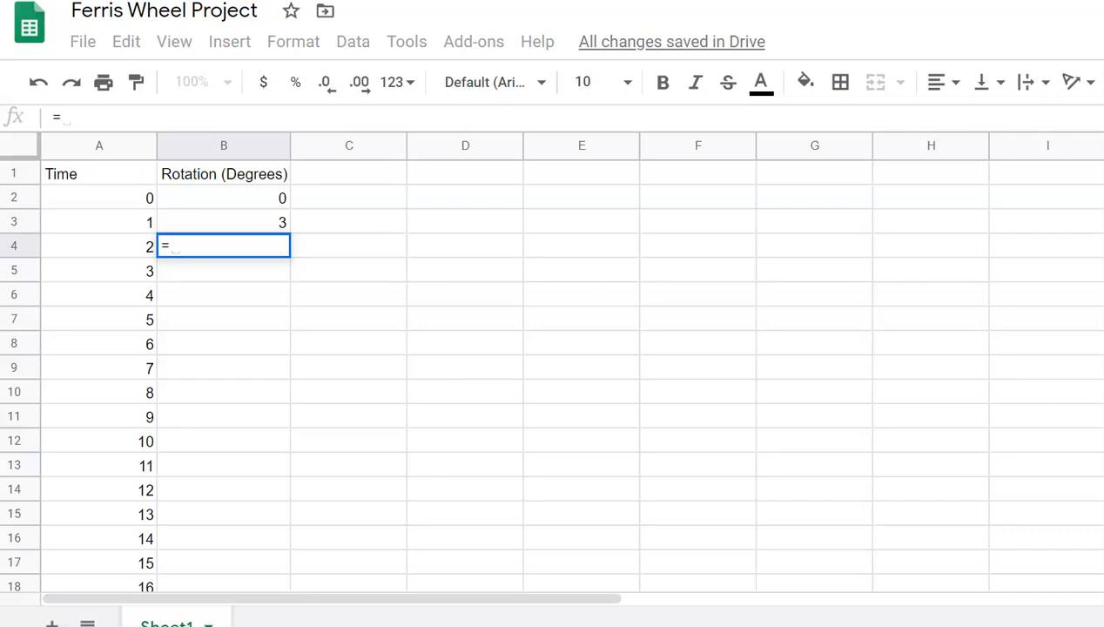
{"action": "left_click", "coordinate": [99, 246]}
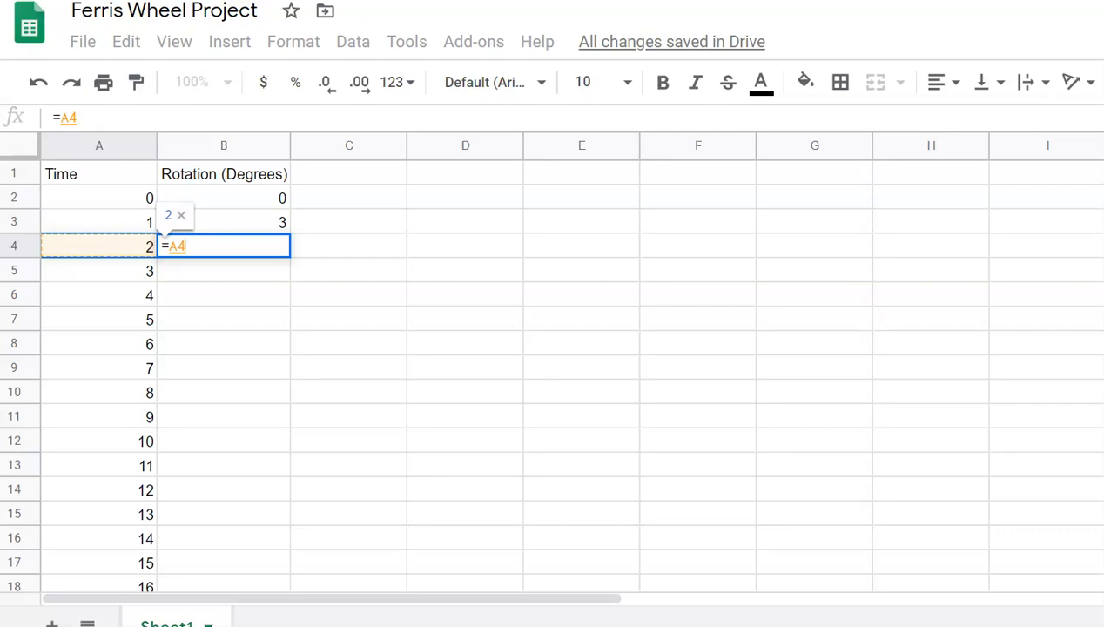
{"action": "type", "text": "*3"}
{"action": "key", "text": "Return"}
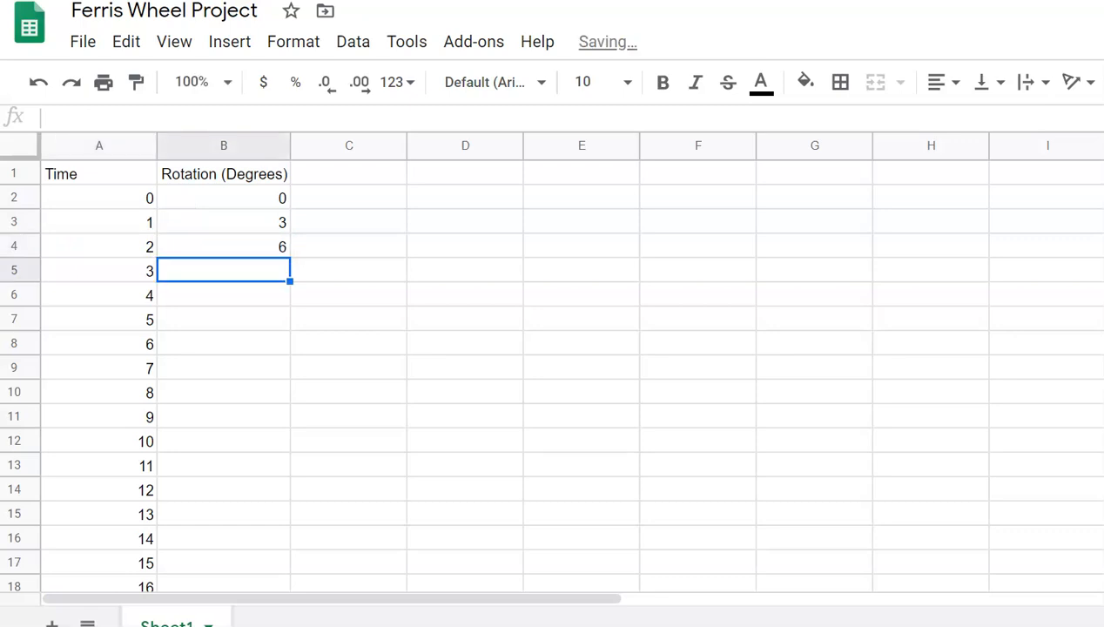
{"action": "left_click", "coordinate": [224, 247]}
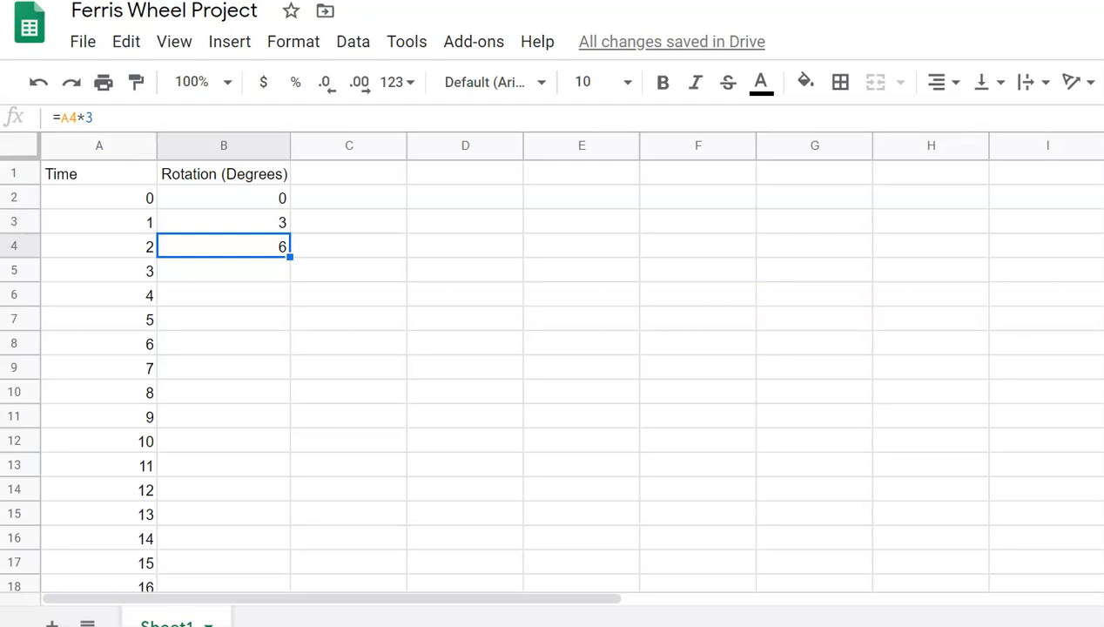
{"action": "left_click_drag", "start_coordinate": [290, 257], "coordinate": [278, 272]}
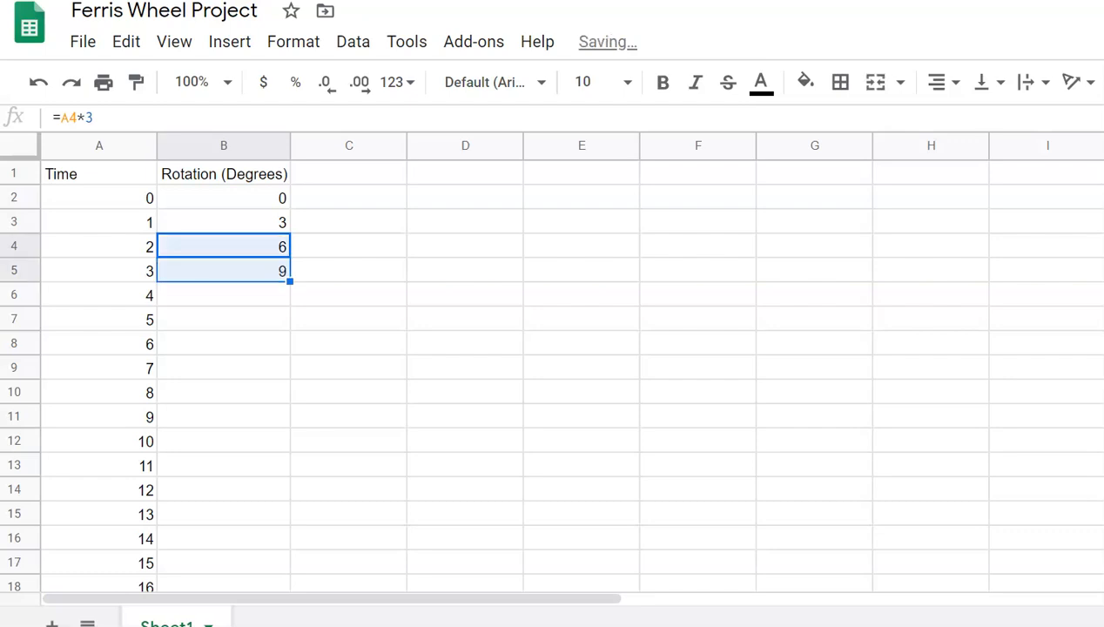
{"action": "left_click", "coordinate": [265, 272]}
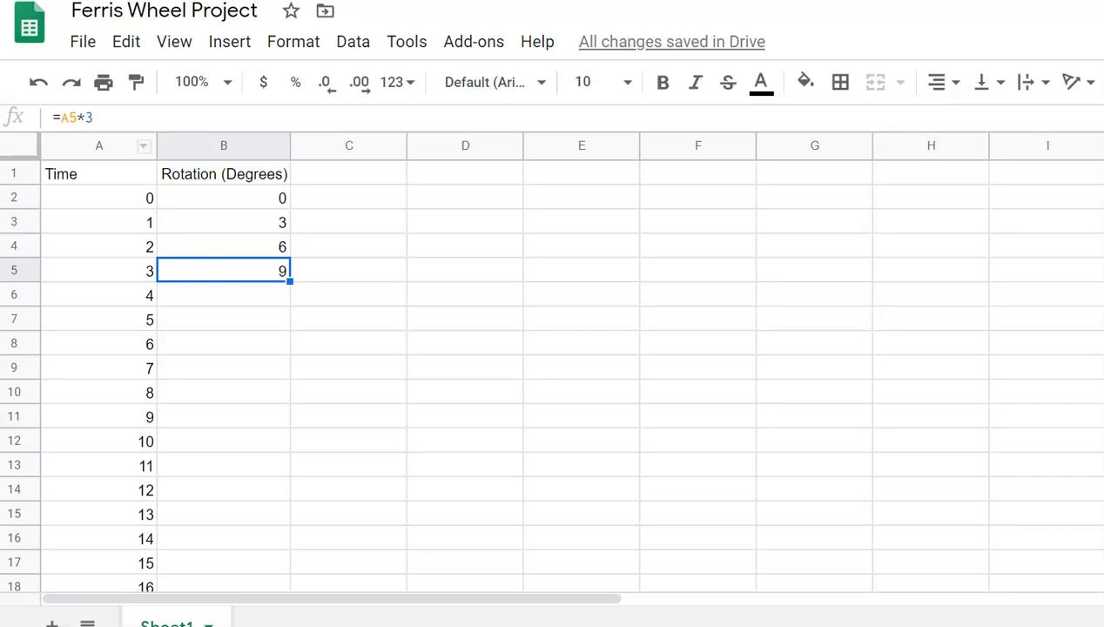
Step: Fill the time-times-3 degrees formula down column B to row 362, reaching 1080
{"action": "left_click", "coordinate": [223, 222]}
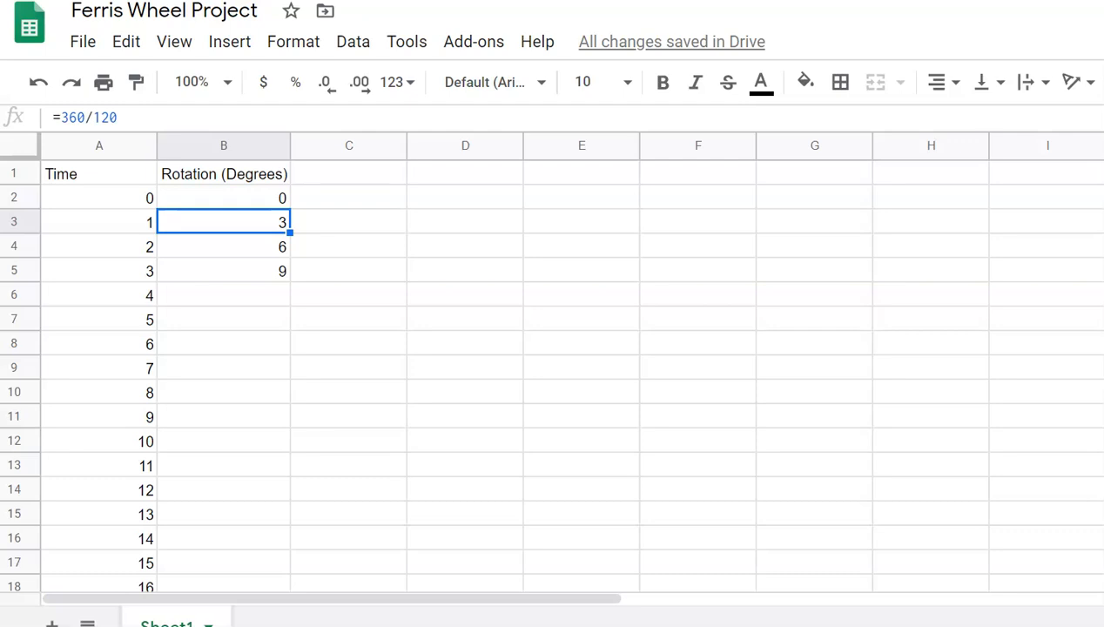
{"action": "left_click", "coordinate": [224, 246]}
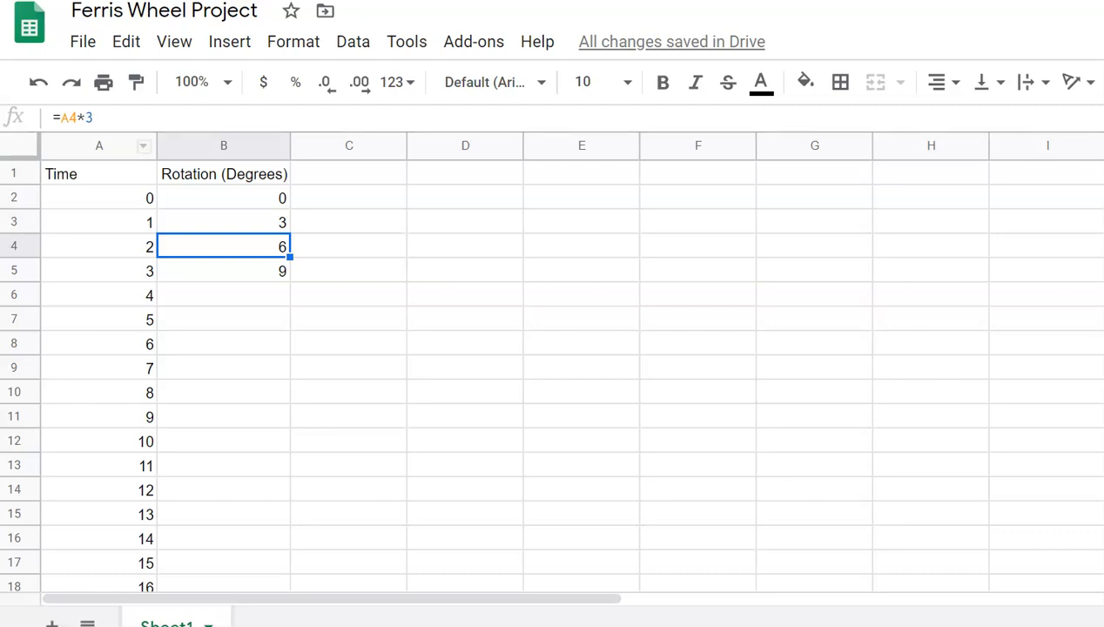
{"action": "key", "text": "Down"}
{"action": "mouse_move", "coordinate": [290, 281]}
{"action": "left_mouse_down"}
{"action": "mouse_move", "coordinate": [290, 585]}
{"action": "mouse_move", "coordinate": [290, 165]}
{"action": "mouse_move", "coordinate": [290, 277]}
{"action": "left_mouse_up"}
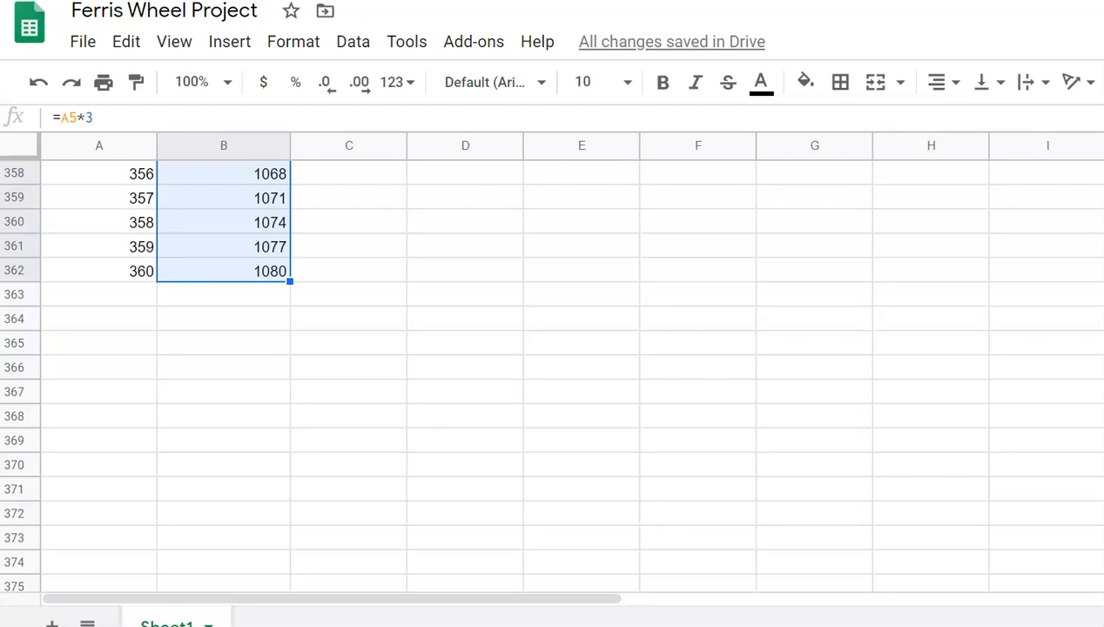
{"action": "scroll", "coordinate": [557, 375], "scroll_direction": "up", "scroll_amount": 20}
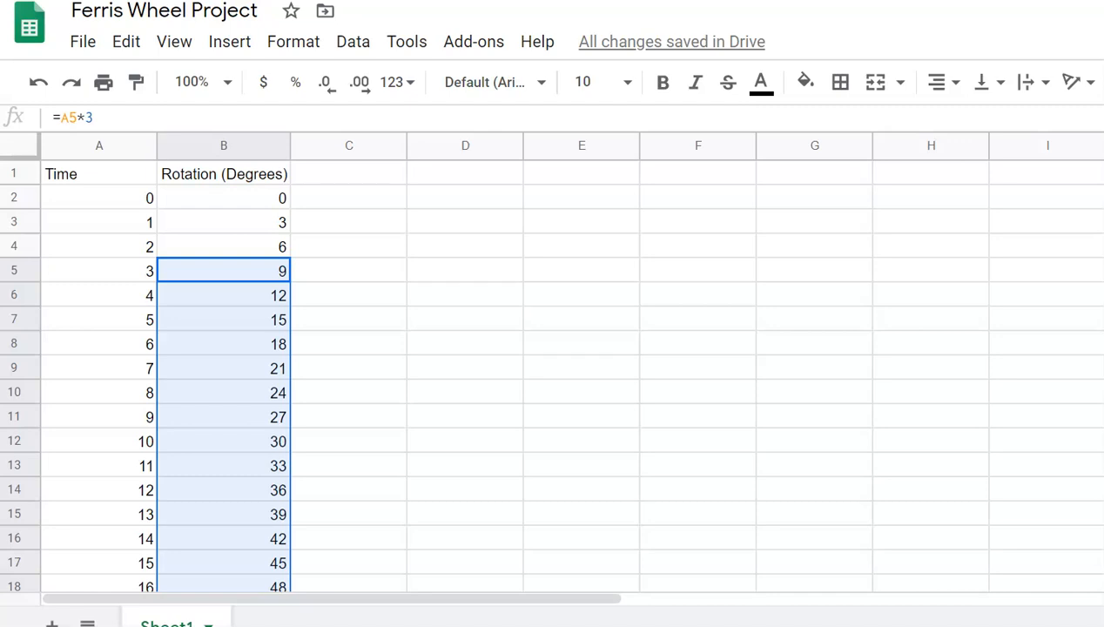
{"action": "left_click", "coordinate": [348, 173]}
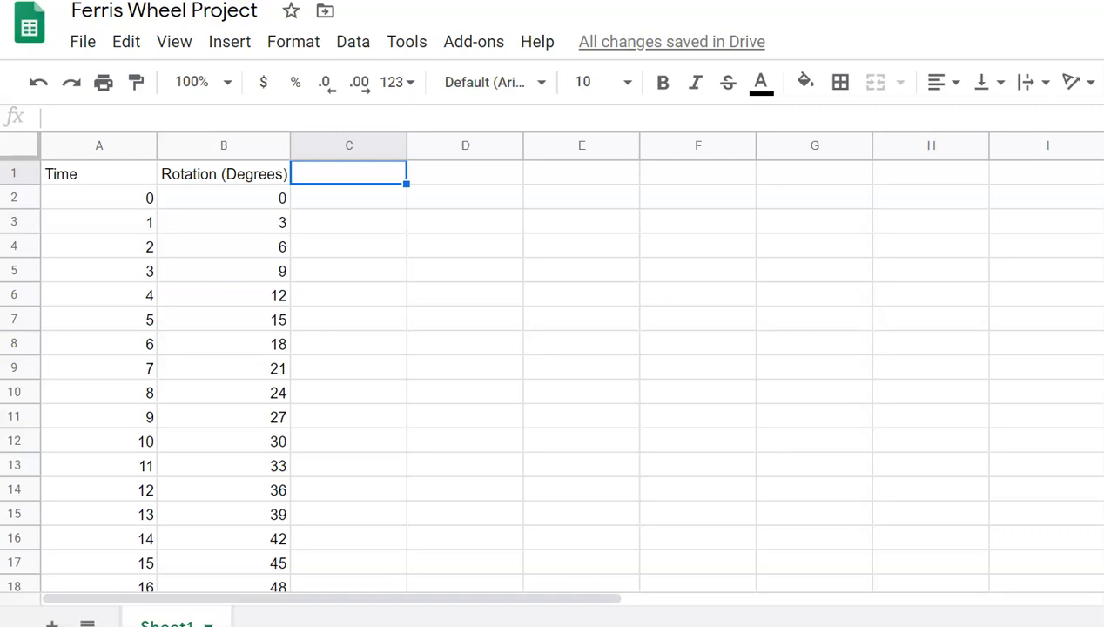
Step: Enter 'Rotation (Radians)' as the header in cell C1
{"action": "type", "text": "Ro"}
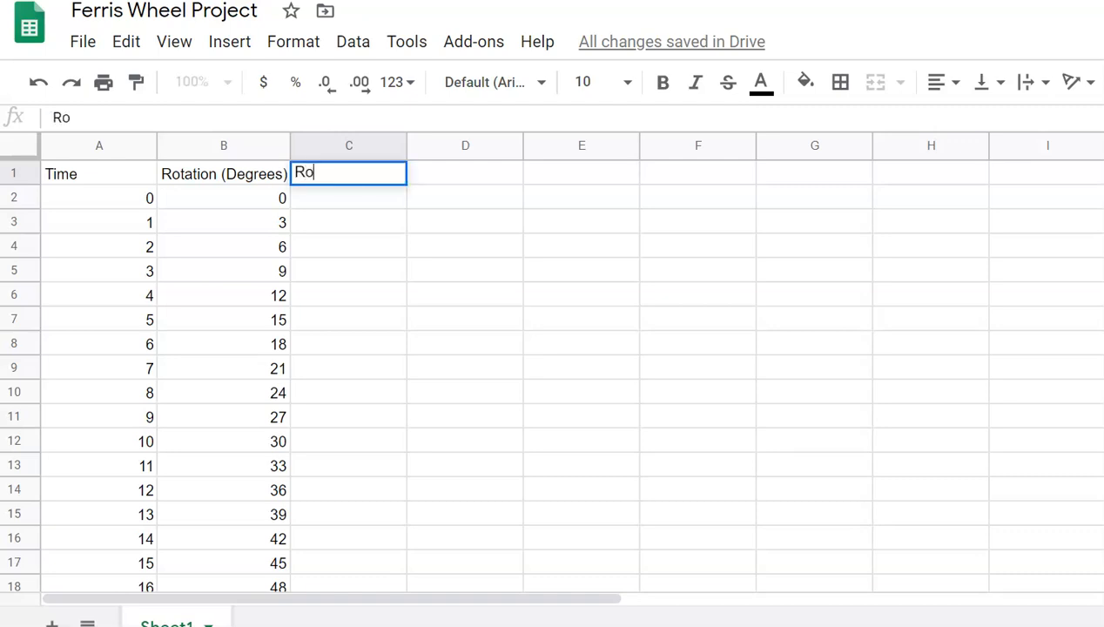
{"action": "type", "text": "tation"}
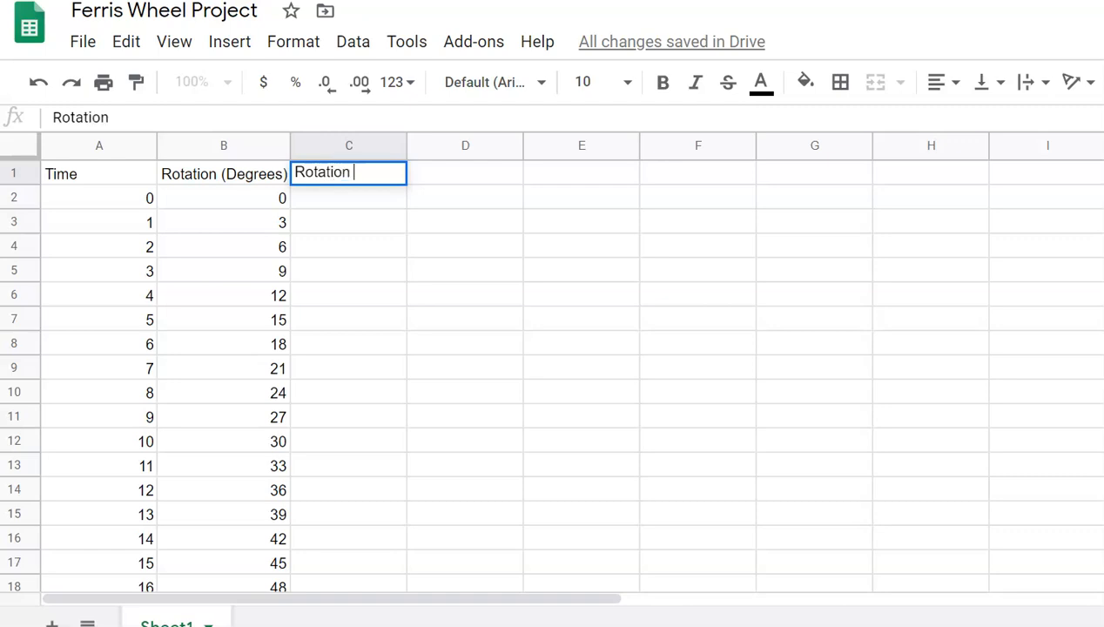
{"action": "type", "text": " (Radians)"}
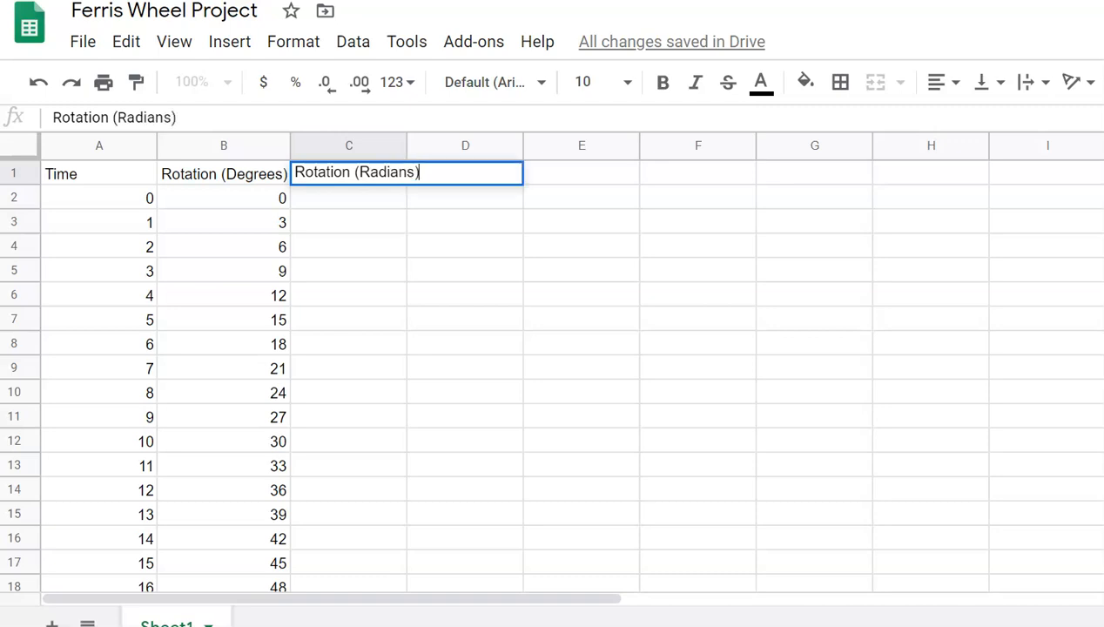
{"action": "key", "text": "Return"}
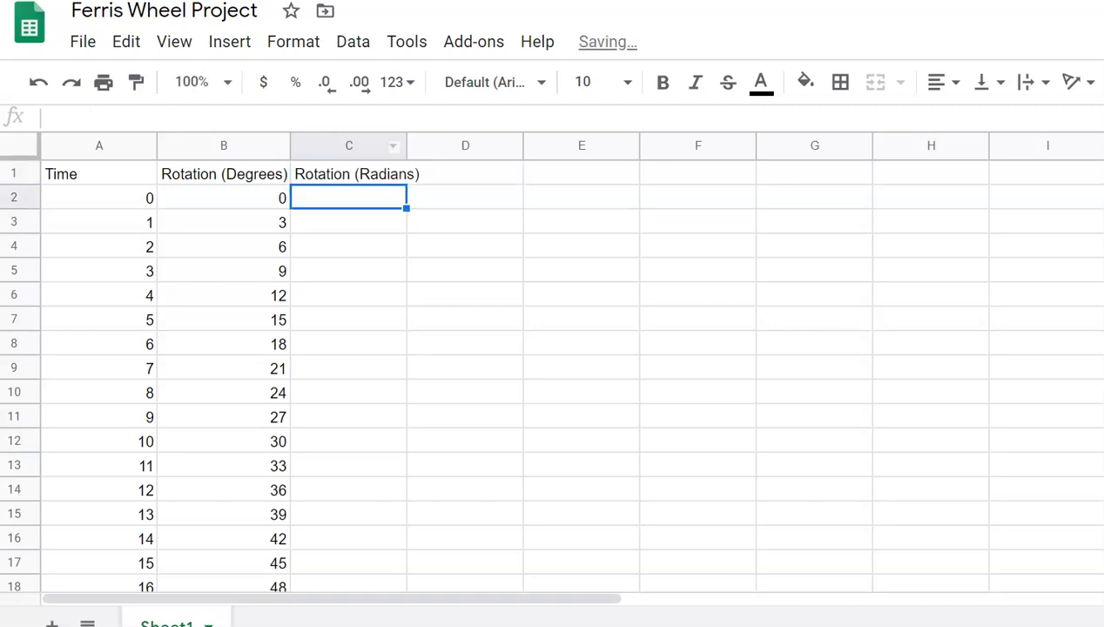
Step: Widen column B slightly and auto-fit column C to its Rotation (Radians) header
{"action": "left_click_drag", "start_coordinate": [287, 145], "coordinate": [290, 145]}
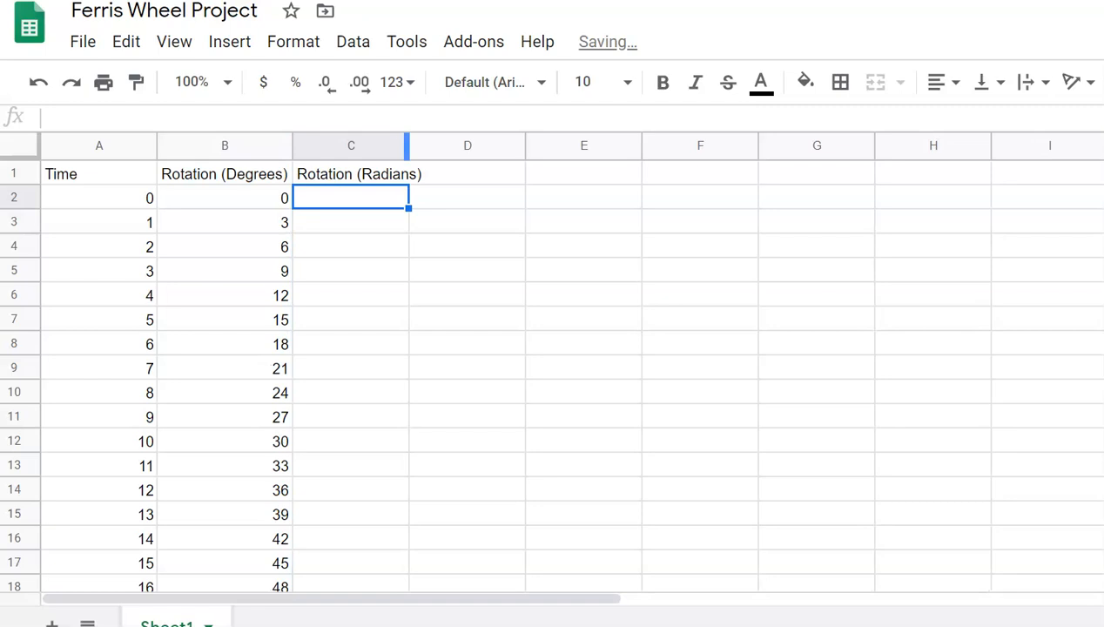
{"action": "left_click", "coordinate": [405, 163]}
{"action": "double_click", "coordinate": [407, 146]}
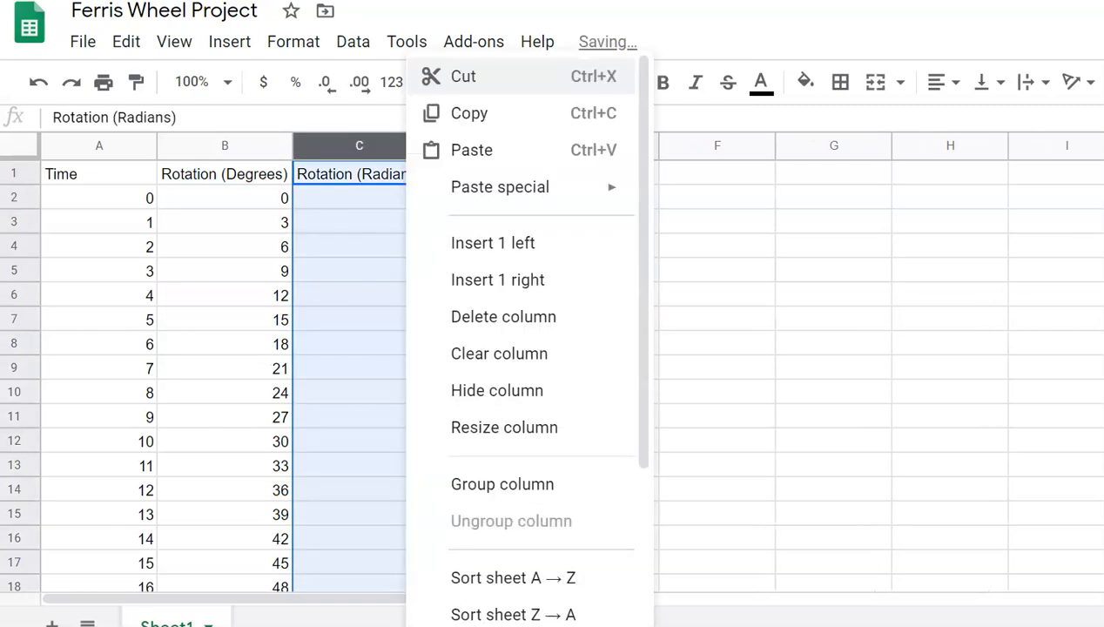
{"action": "left_click", "coordinate": [373, 220]}
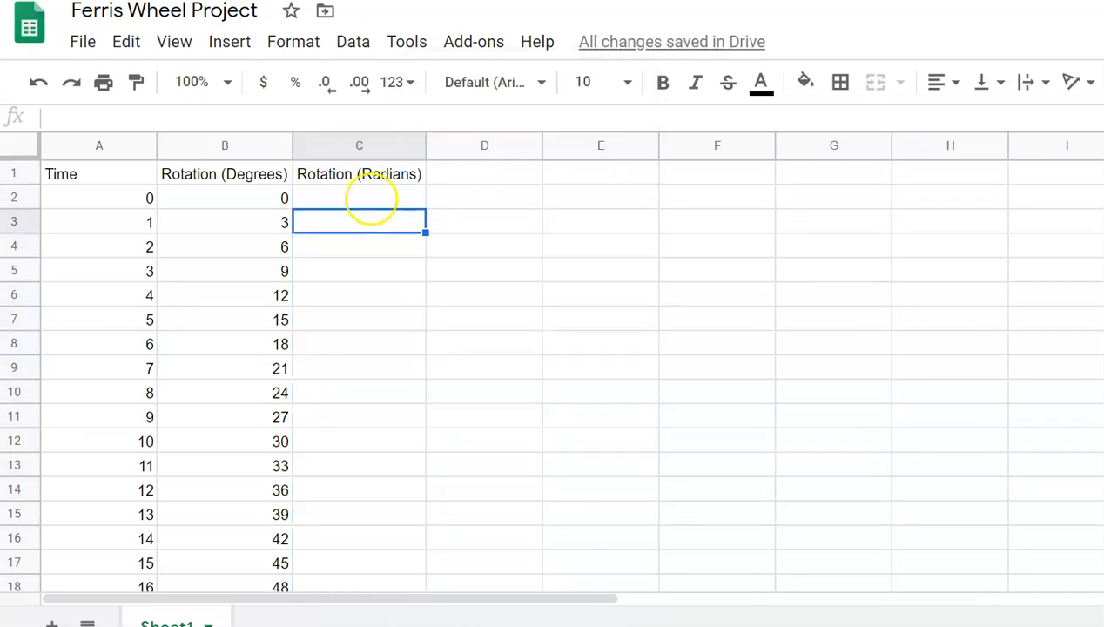
{"action": "left_click", "coordinate": [372, 200]}
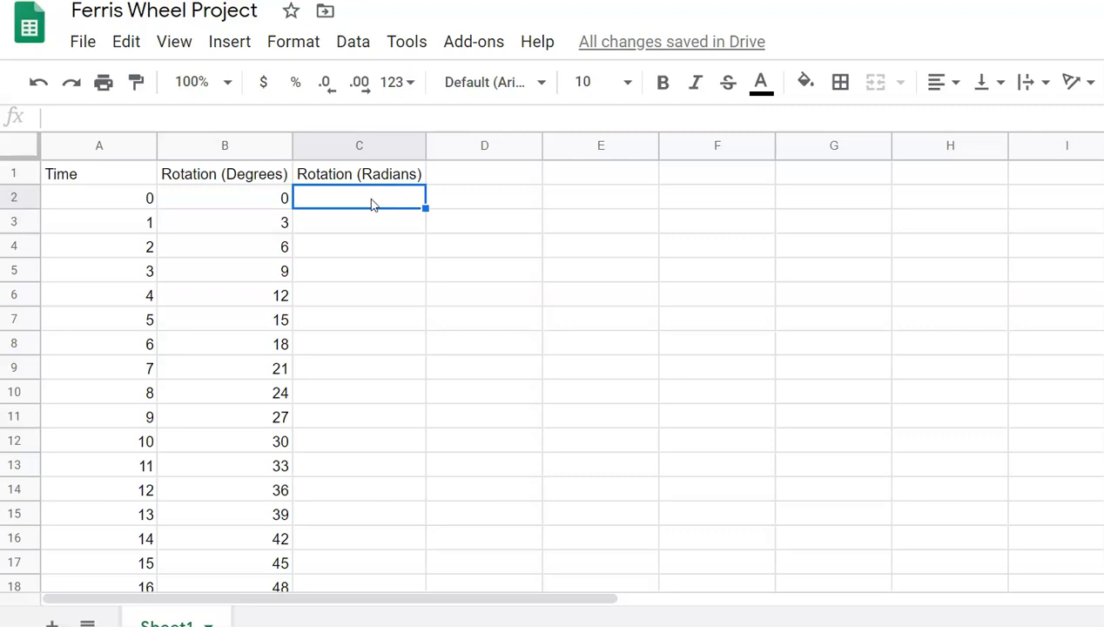
Step: Replace the broken =radian(B2) entry in C2 with =RADIANS(B2), showing 0
{"action": "type", "text": "="}
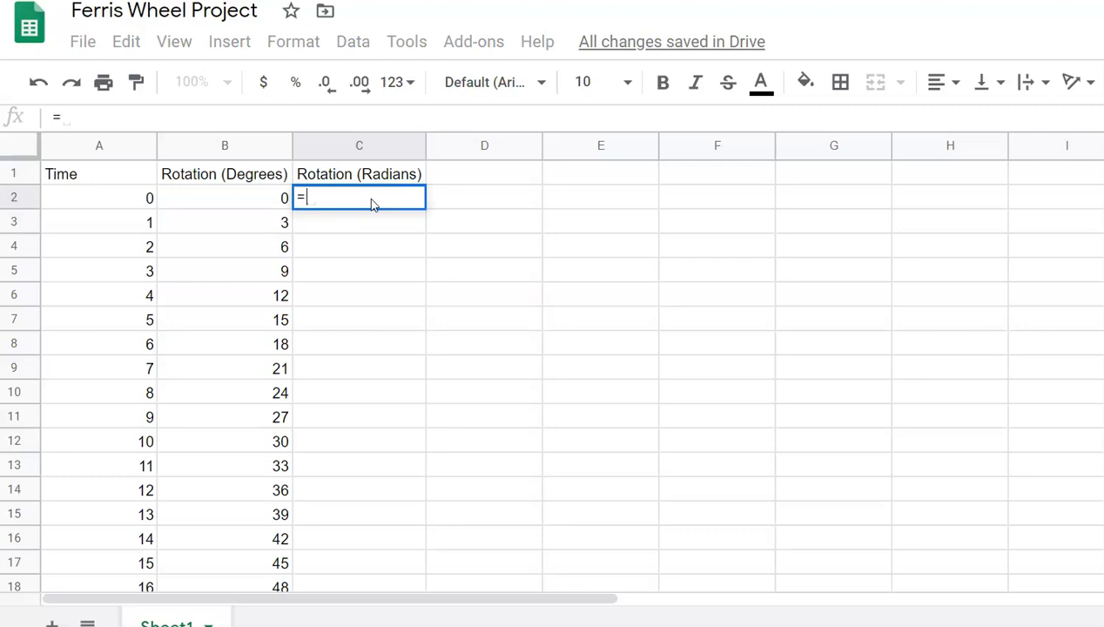
{"action": "type", "text": "radian"}
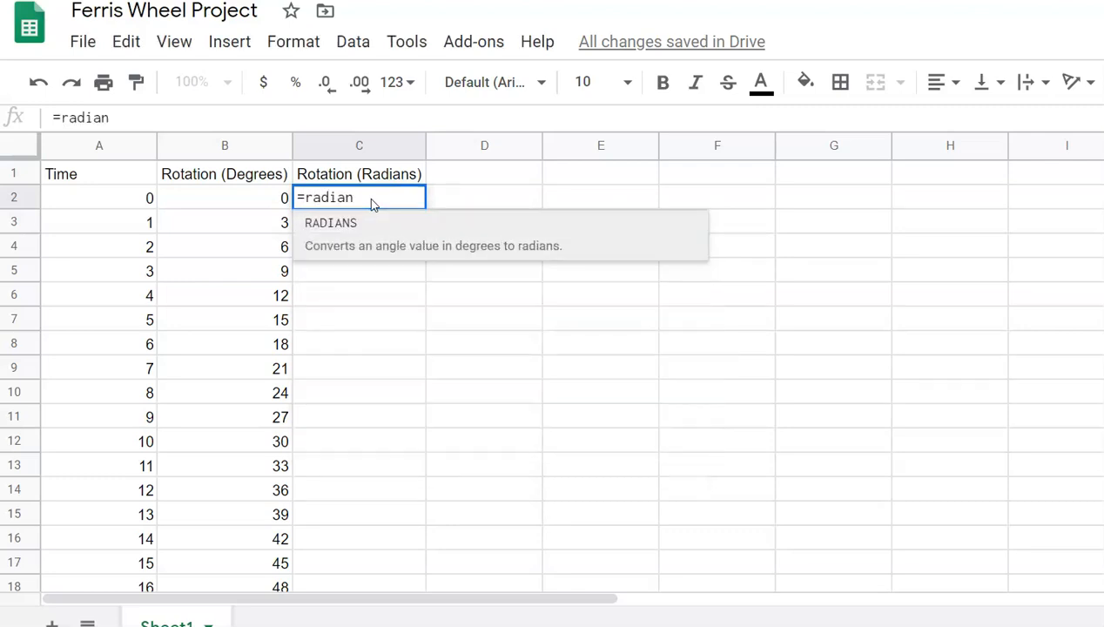
{"action": "type", "text": "("}
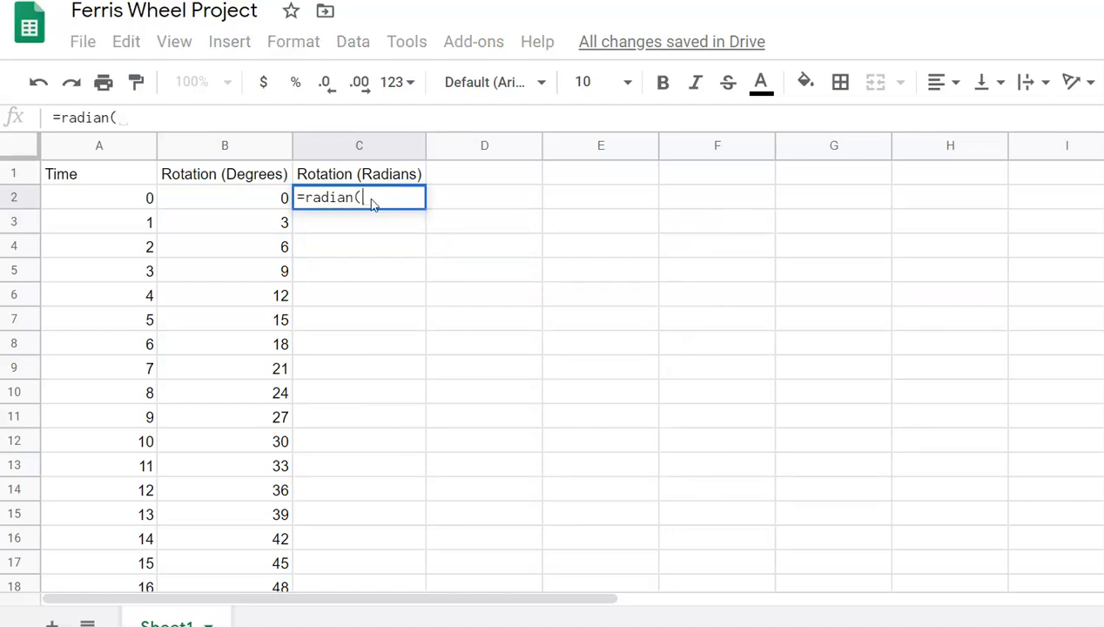
{"action": "type", "text": "B2"}
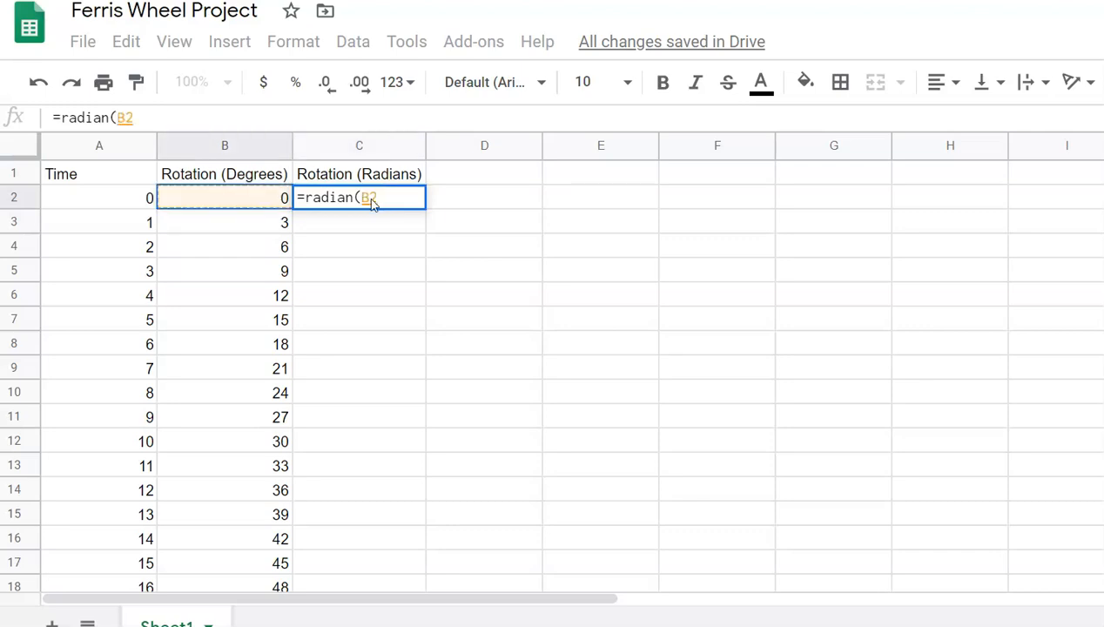
{"action": "type", "text": ")"}
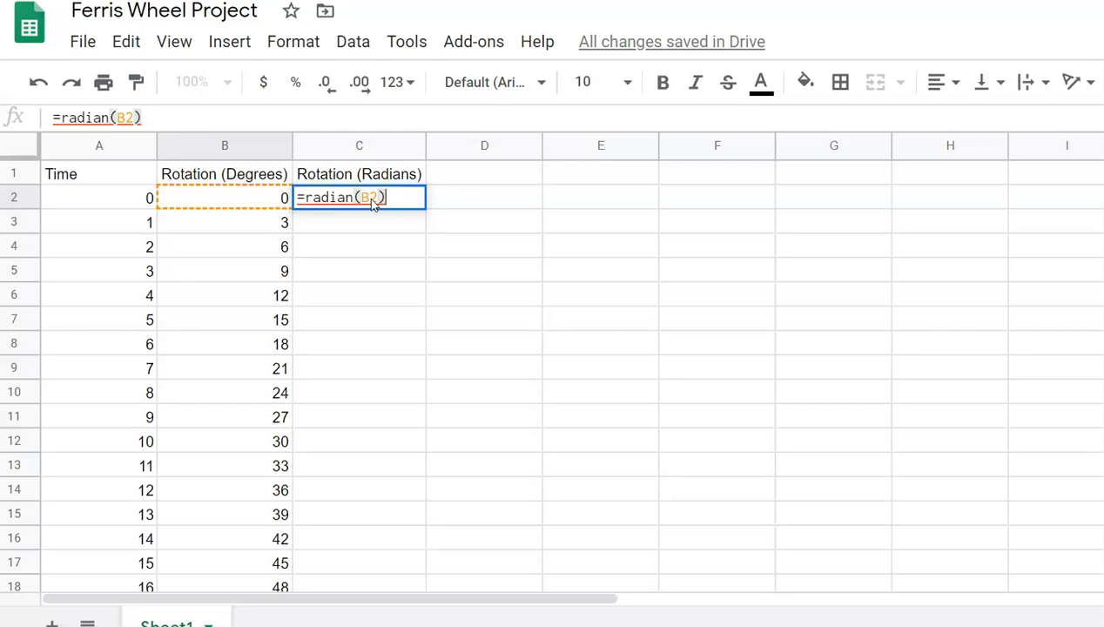
{"action": "key", "text": "Return"}
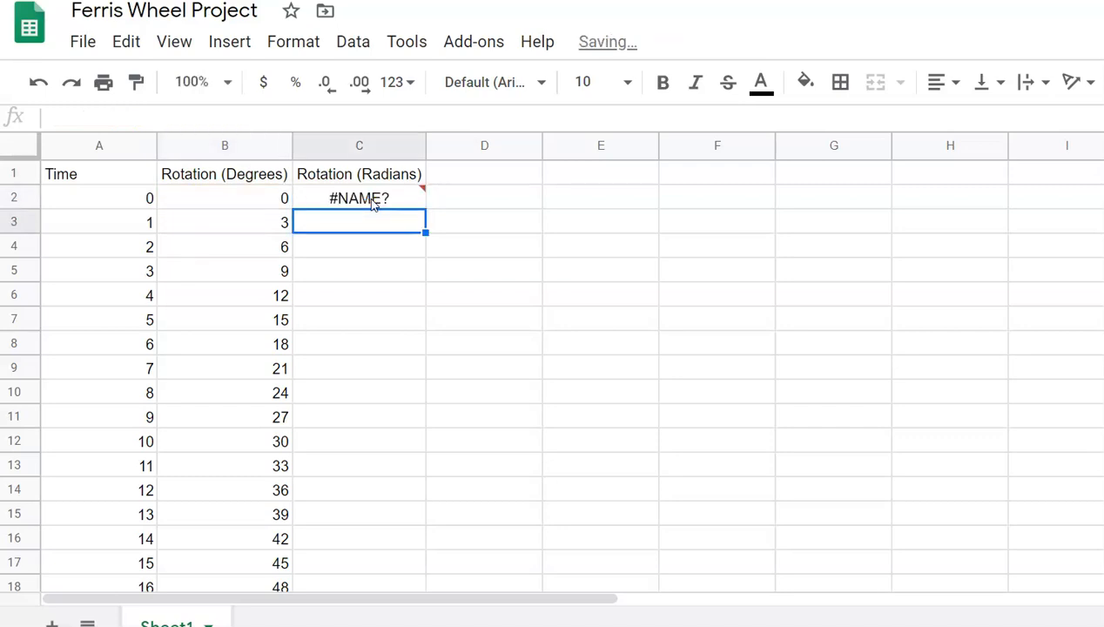
{"action": "left_click", "coordinate": [373, 202]}
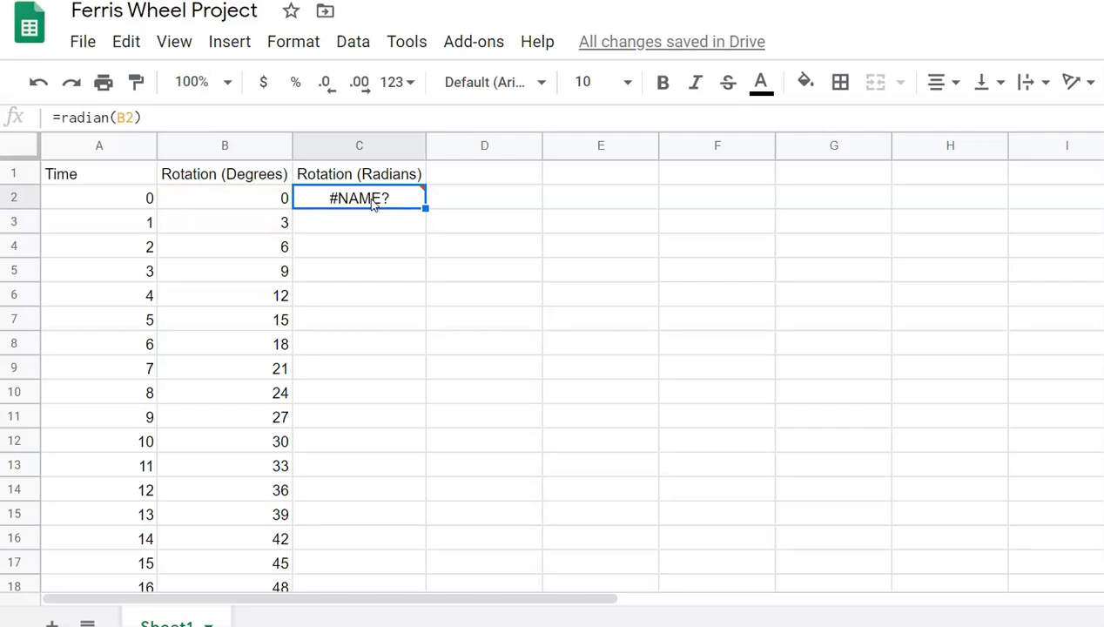
{"action": "mouse_move", "coordinate": [373, 202]}
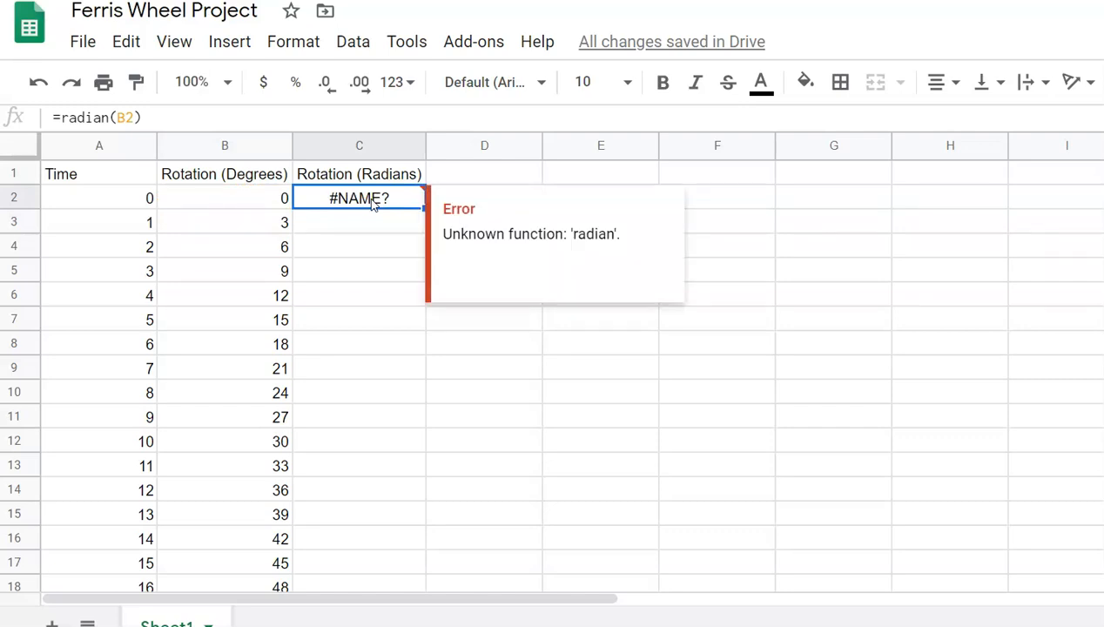
{"action": "key", "text": "Delete"}
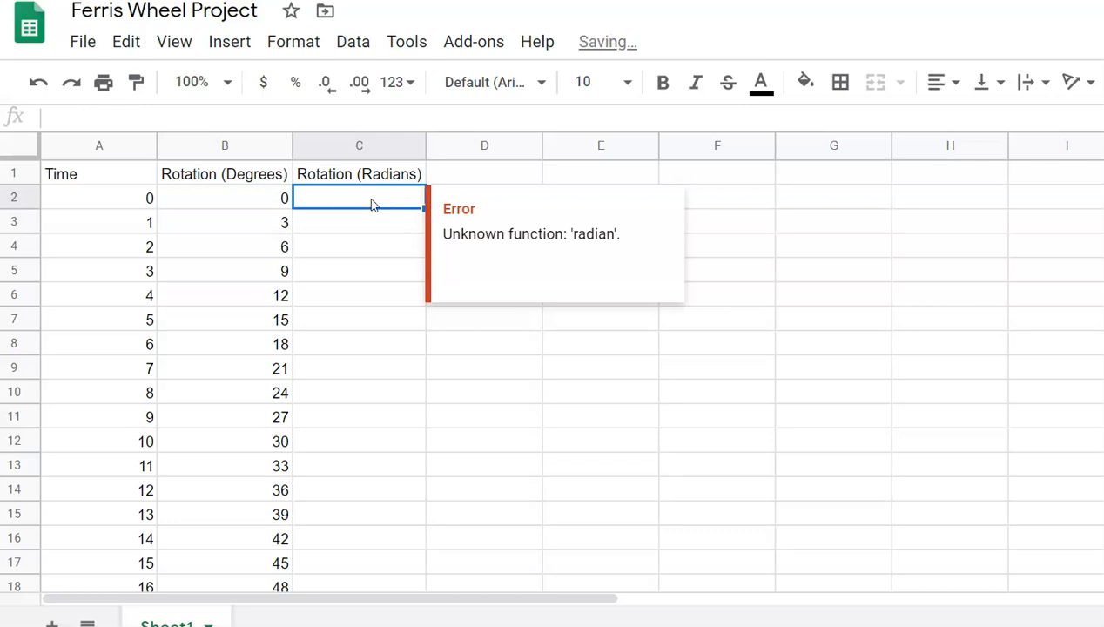
{"action": "type", "text": "="}
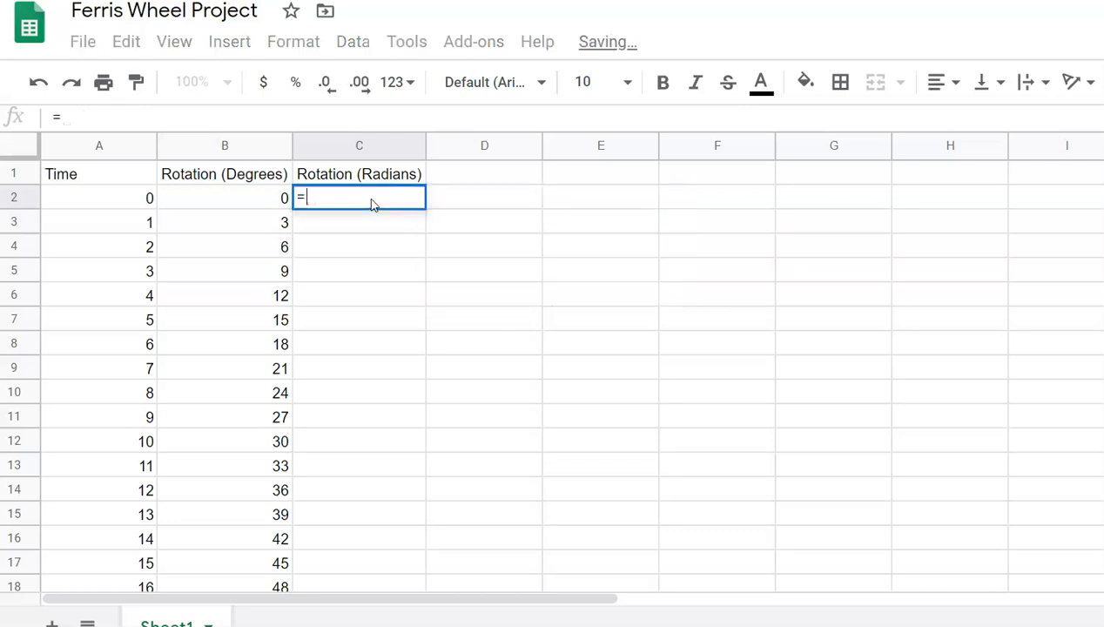
{"action": "type", "text": "RADIANS"}
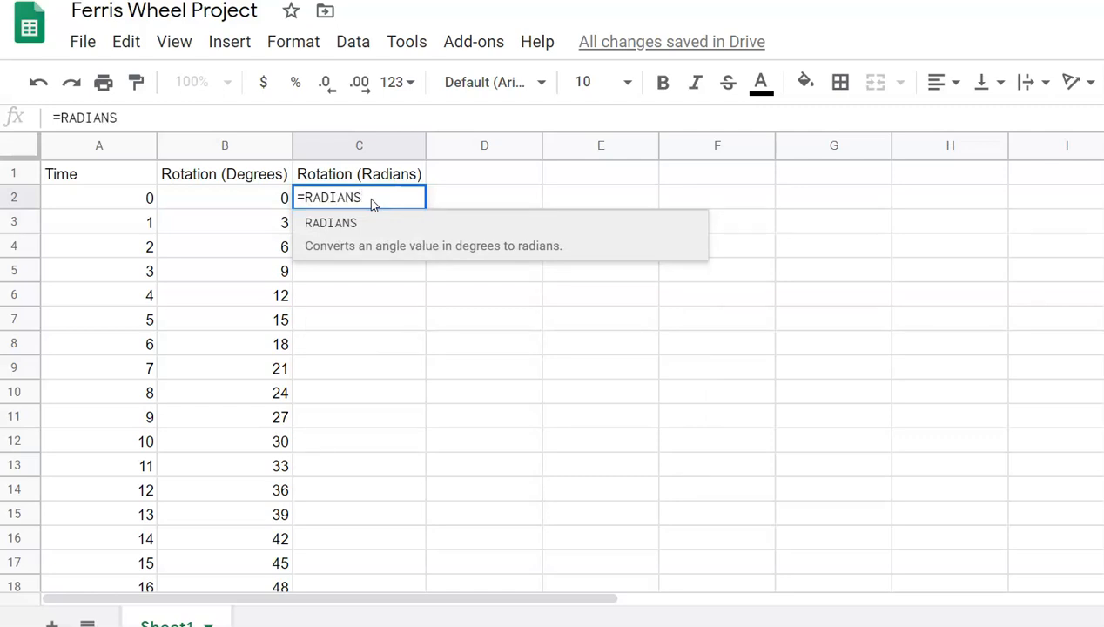
{"action": "type", "text": "("}
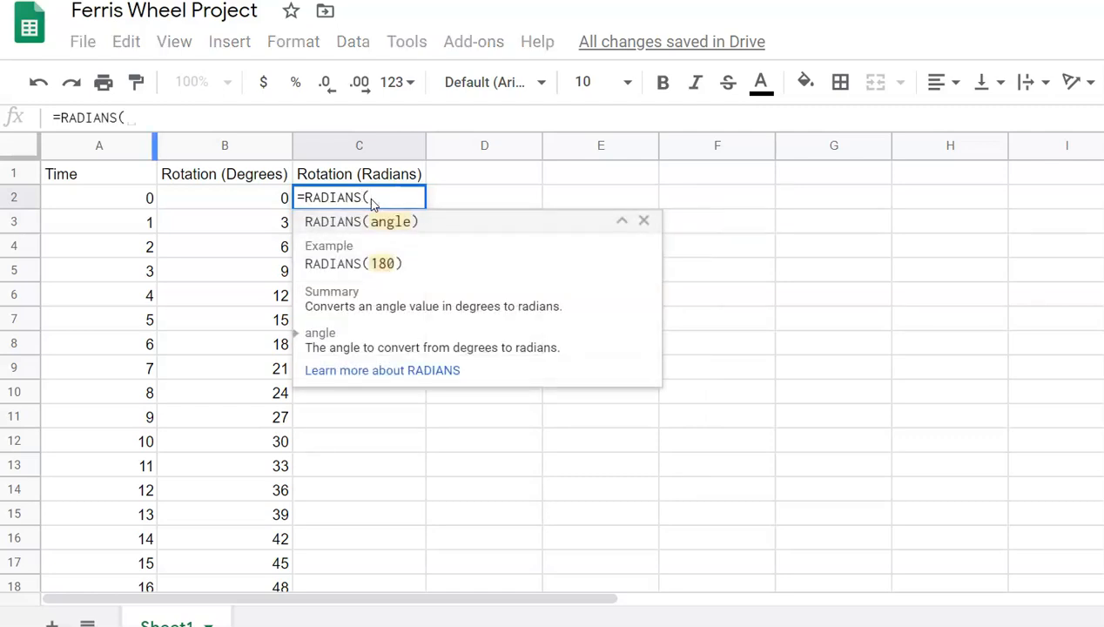
{"action": "key", "text": "Left"}
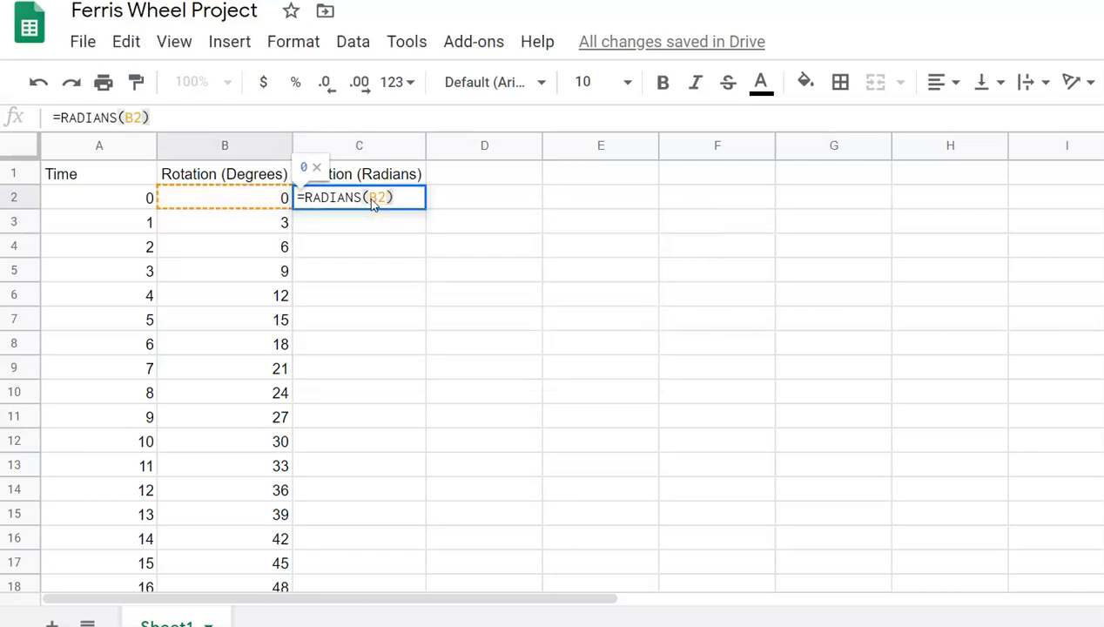
{"action": "key", "text": "Return"}
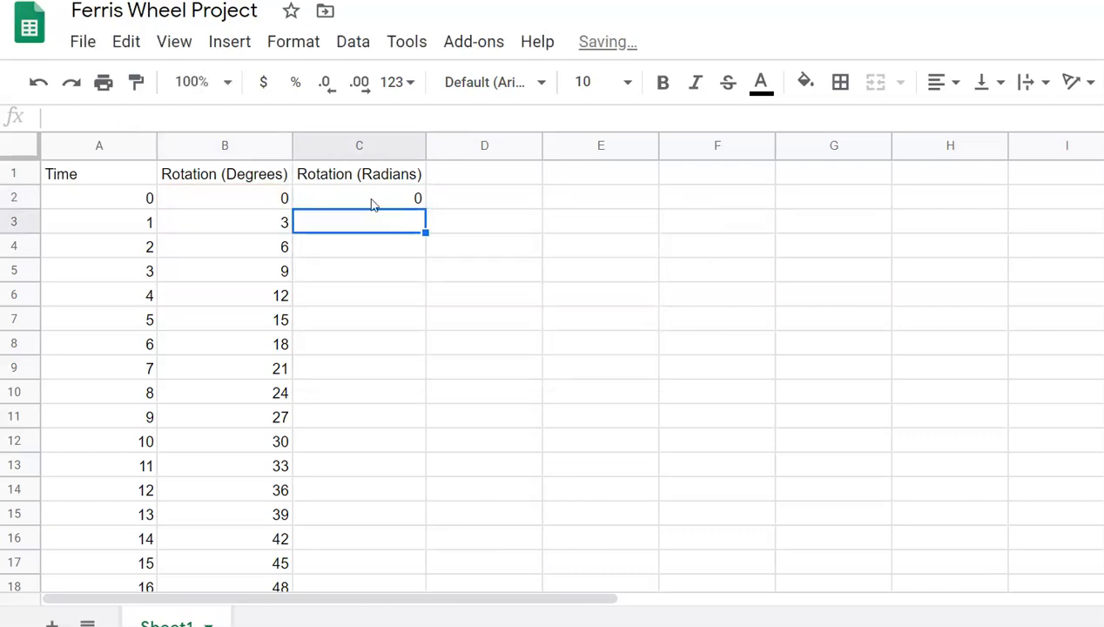
{"action": "left_click", "coordinate": [371, 204]}
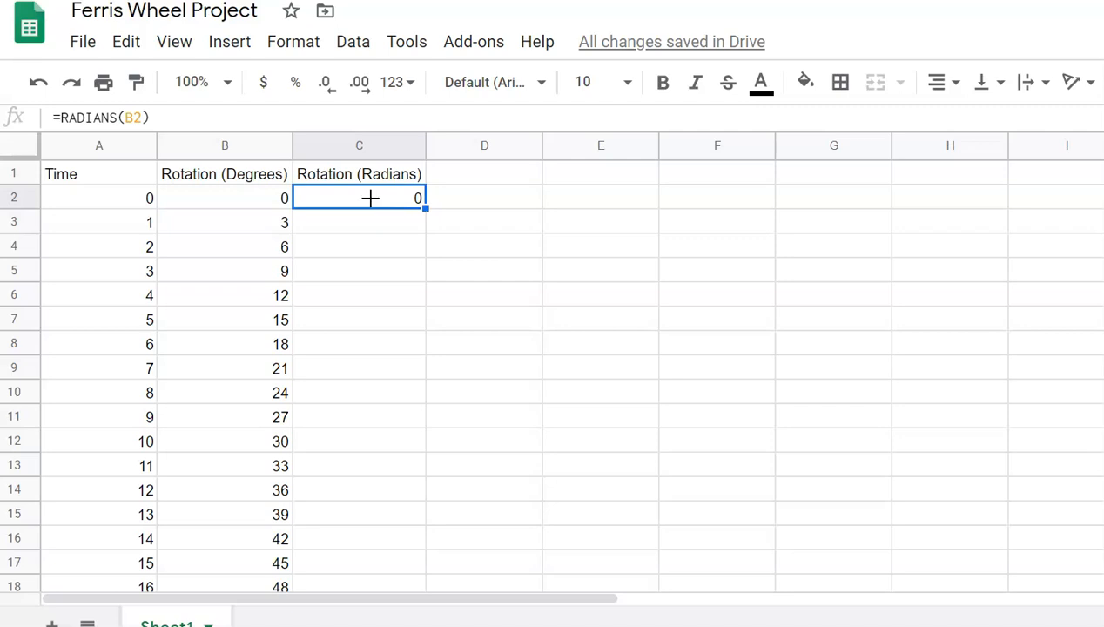
Step: Copy the RADIANS formula down column C to row 362, ending at 18.84955592
{"action": "left_click_drag", "start_coordinate": [425, 207], "coordinate": [425, 472]}
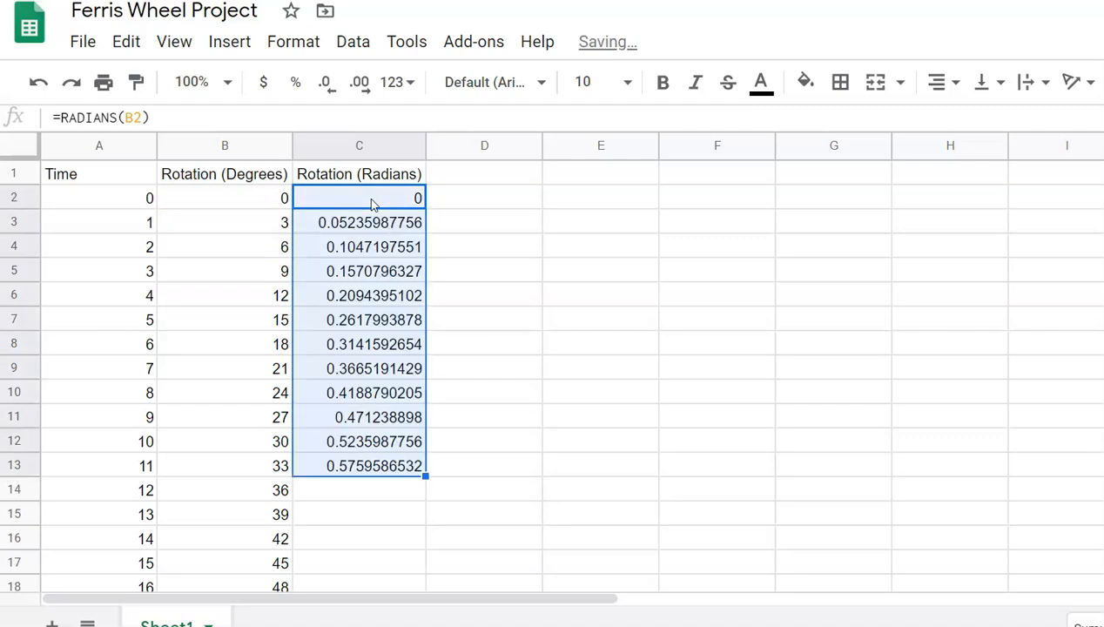
{"action": "key", "text": "Down"}
{"action": "key", "text": "Down"}
{"action": "key", "text": "Down"}
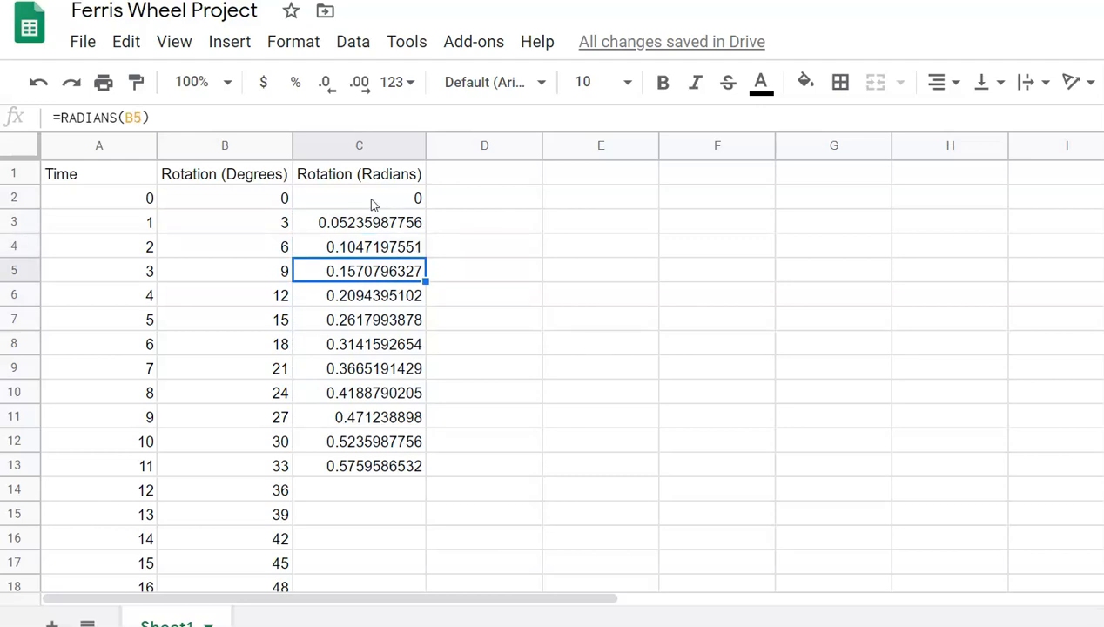
{"action": "key", "text": "ctrl+Down"}
{"action": "left_click_drag", "start_coordinate": [425, 476], "coordinate": [409, 148]}
{"action": "type", "text": "18.64011641 18.69247629 18.74483617 18.79719604 18.84955592"}
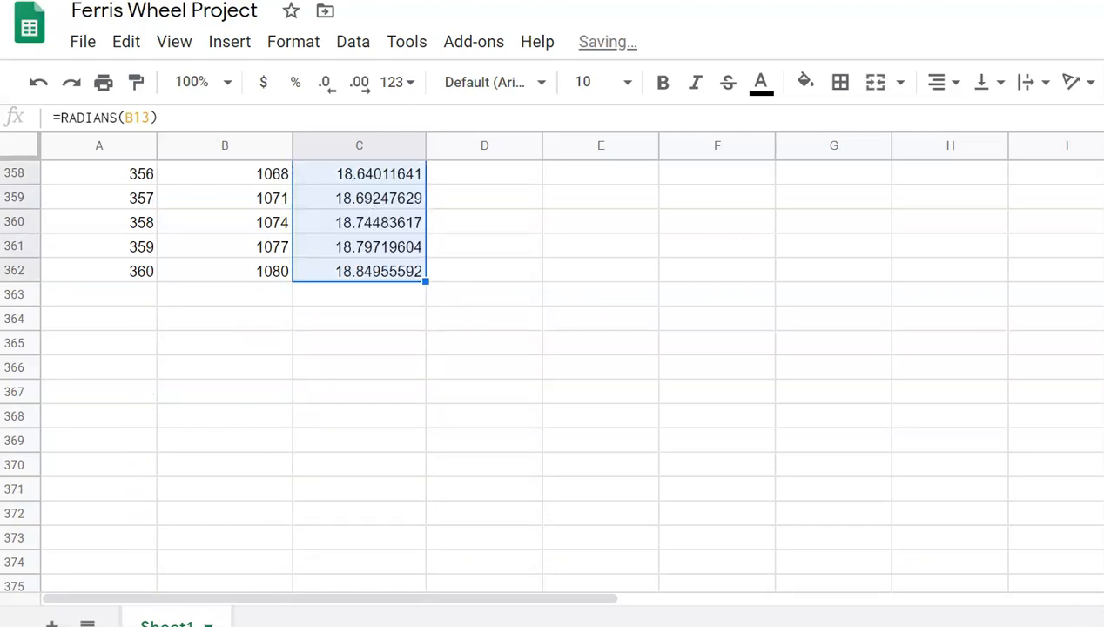
{"action": "scroll", "coordinate": [571, 376], "scroll_direction": "up", "scroll_amount": 20}
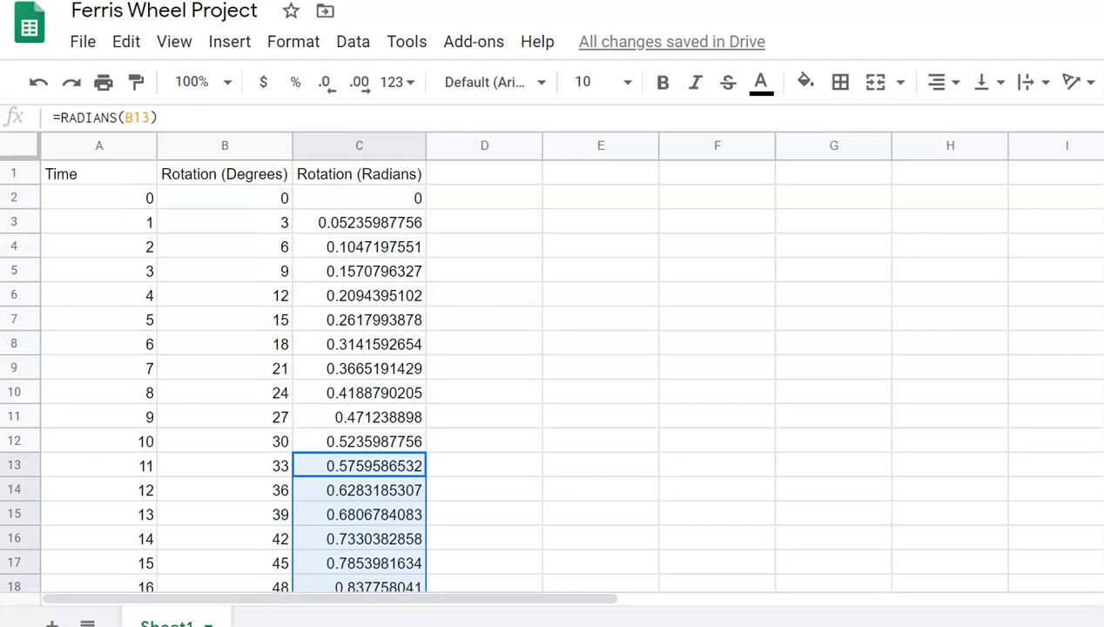
{"action": "left_click", "coordinate": [484, 173]}
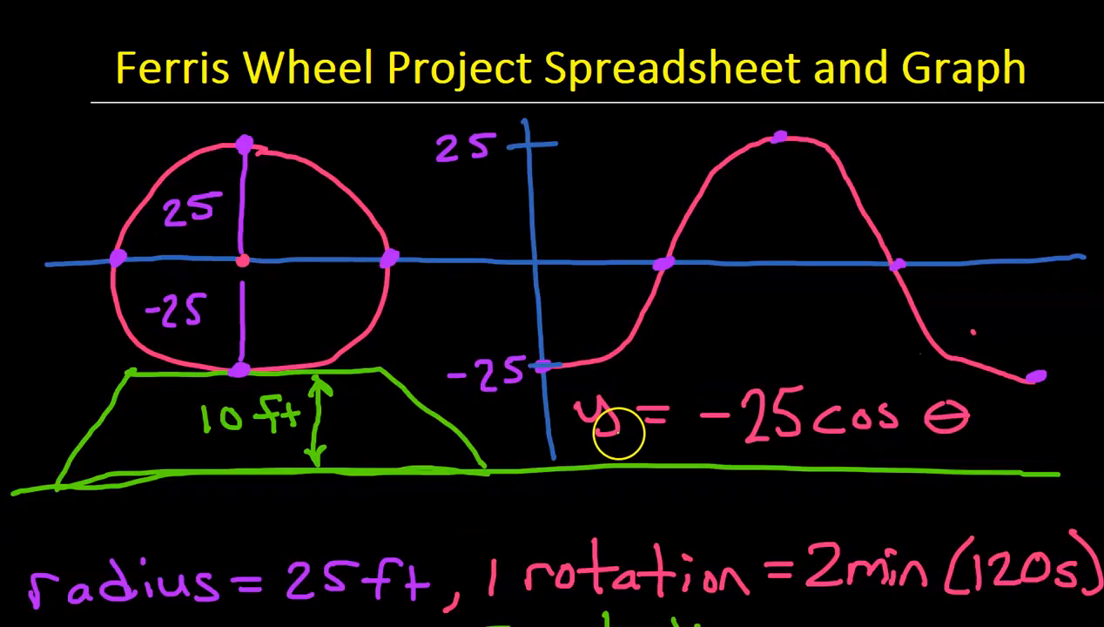
{"action": "key", "text": "ctrl"}
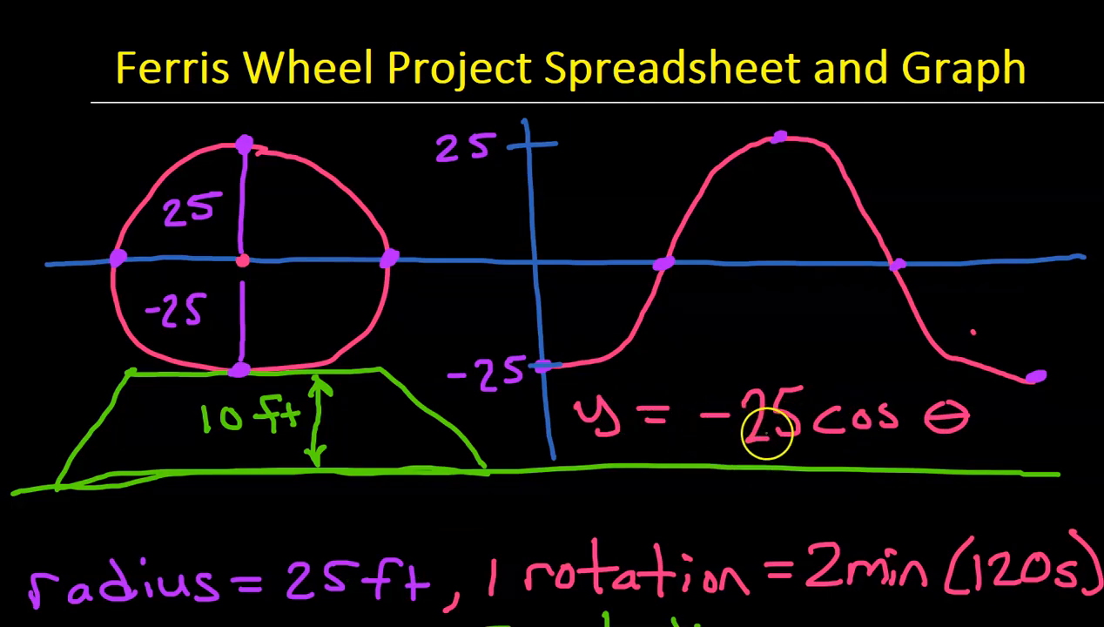
{"action": "left_click", "coordinate": [1041, 378]}
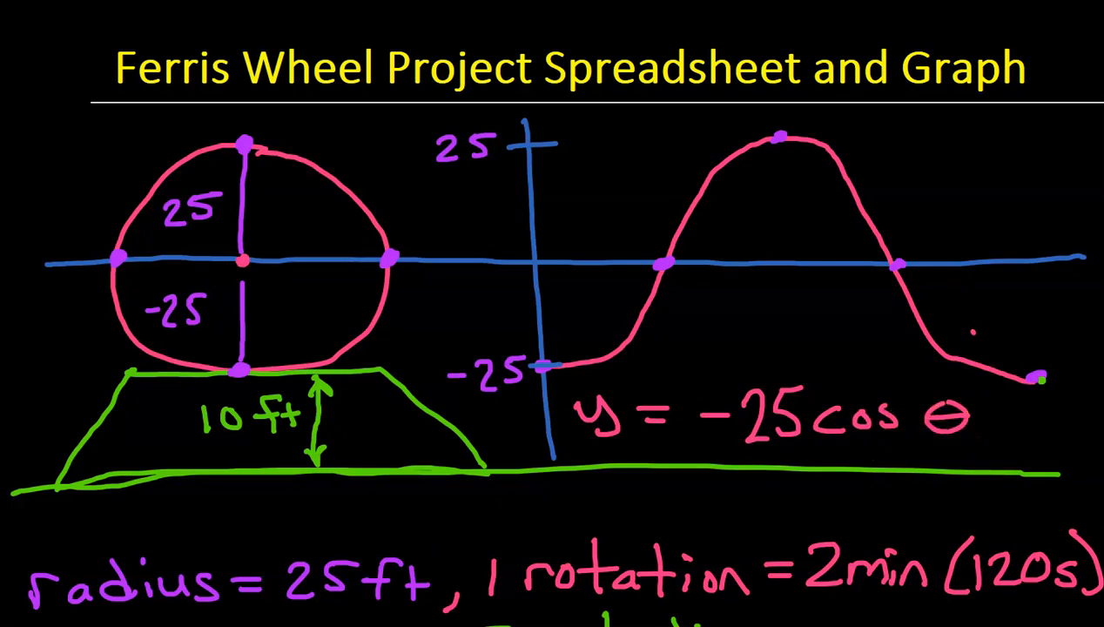
{"action": "key", "text": "ctrl"}
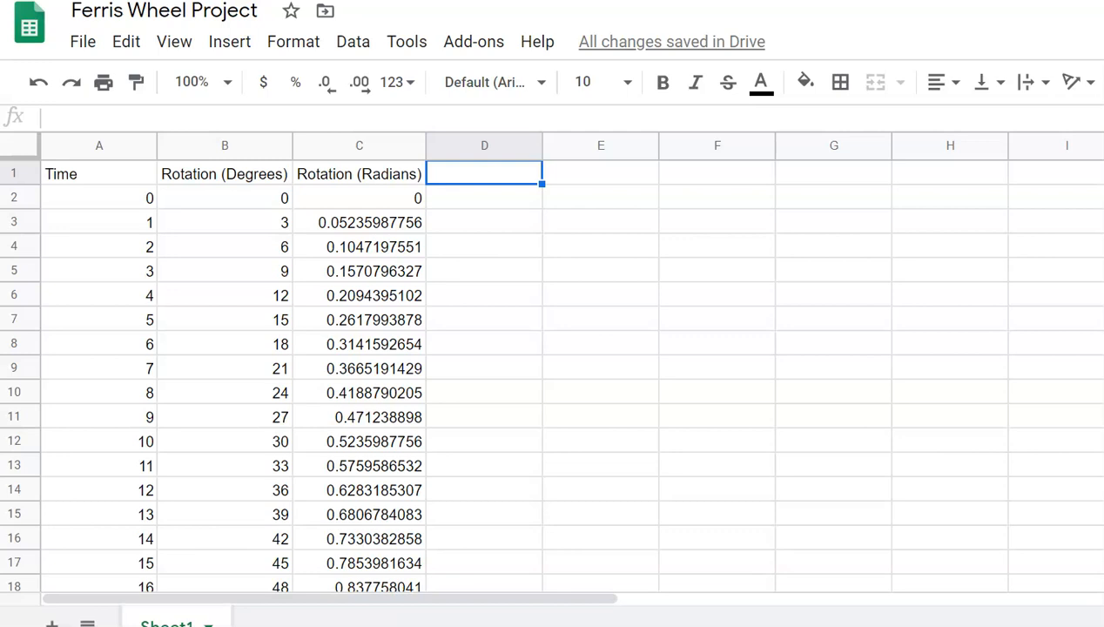
Step: Head column D 'Cosine Height' and write =-25*cos(C2) in D2
{"action": "type", "text": "C"}
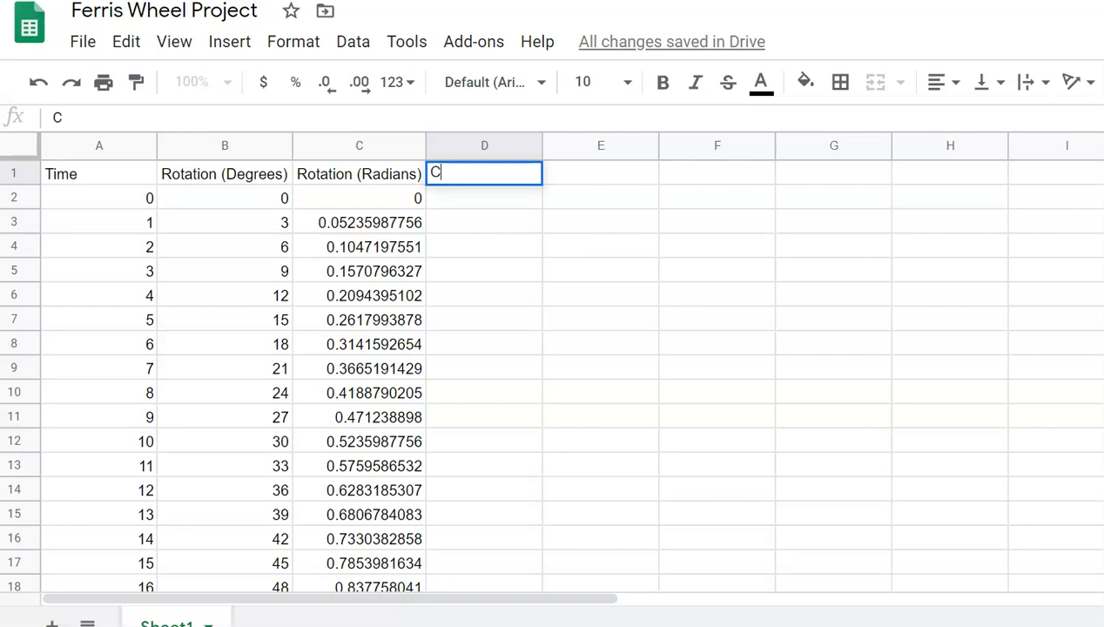
{"action": "type", "text": "osine Hei"}
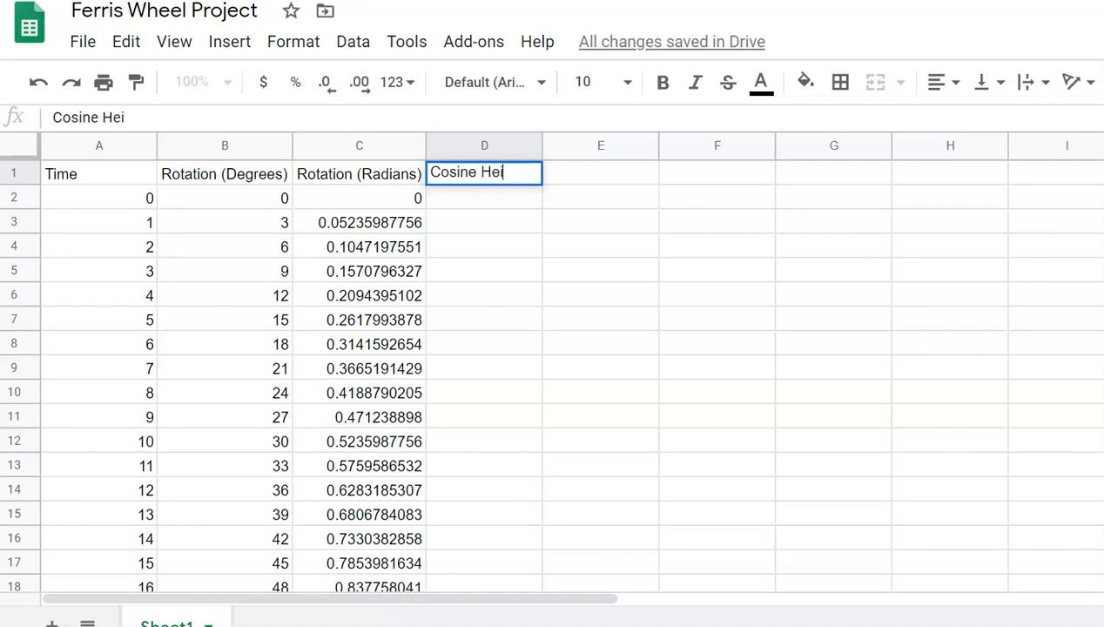
{"action": "type", "text": "ght"}
{"action": "key", "text": "Return"}
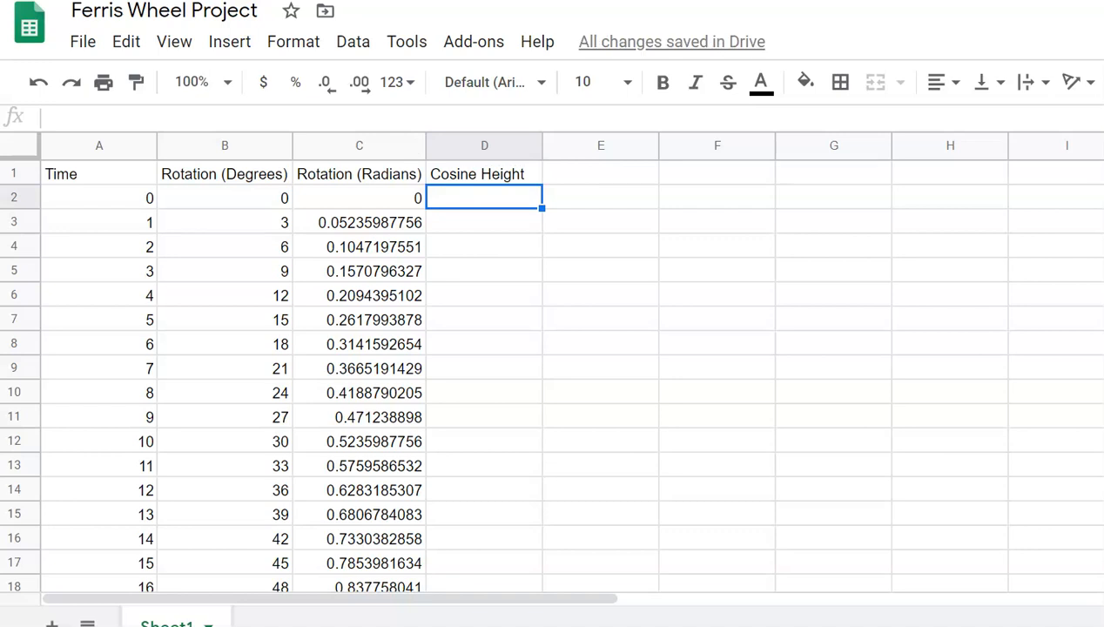
{"action": "type", "text": "="}
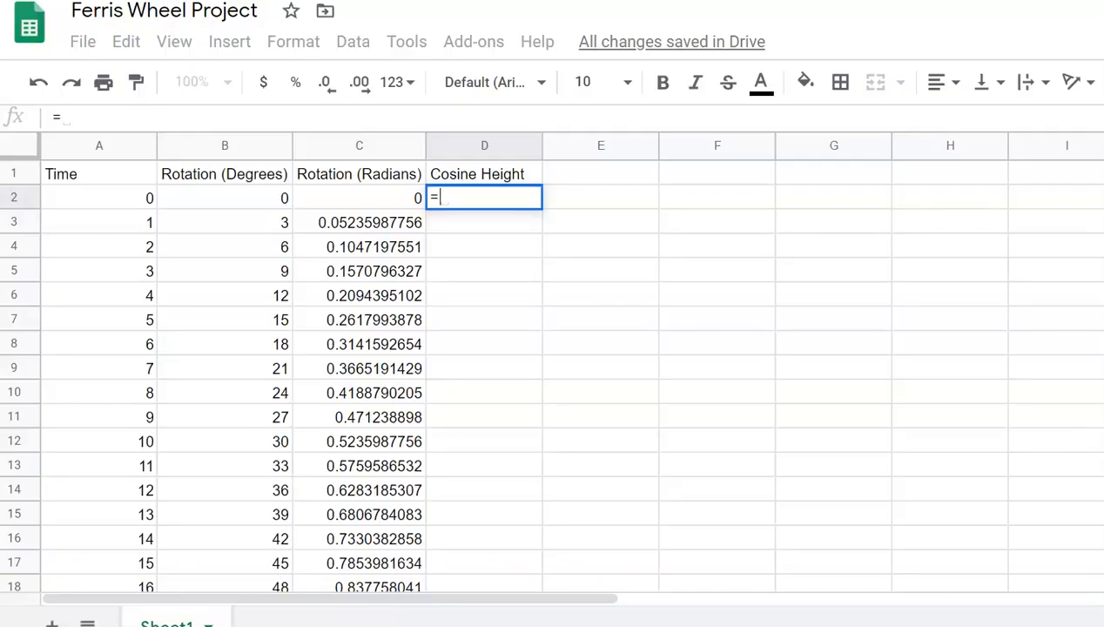
{"action": "type", "text": "-25"}
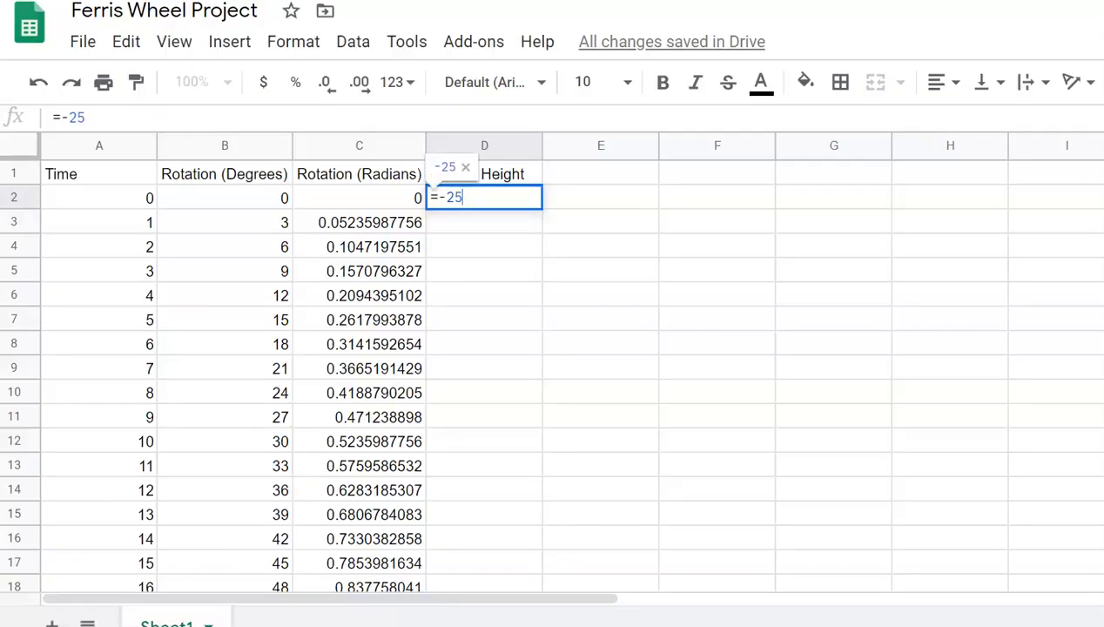
{"action": "type", "text": "*con"}
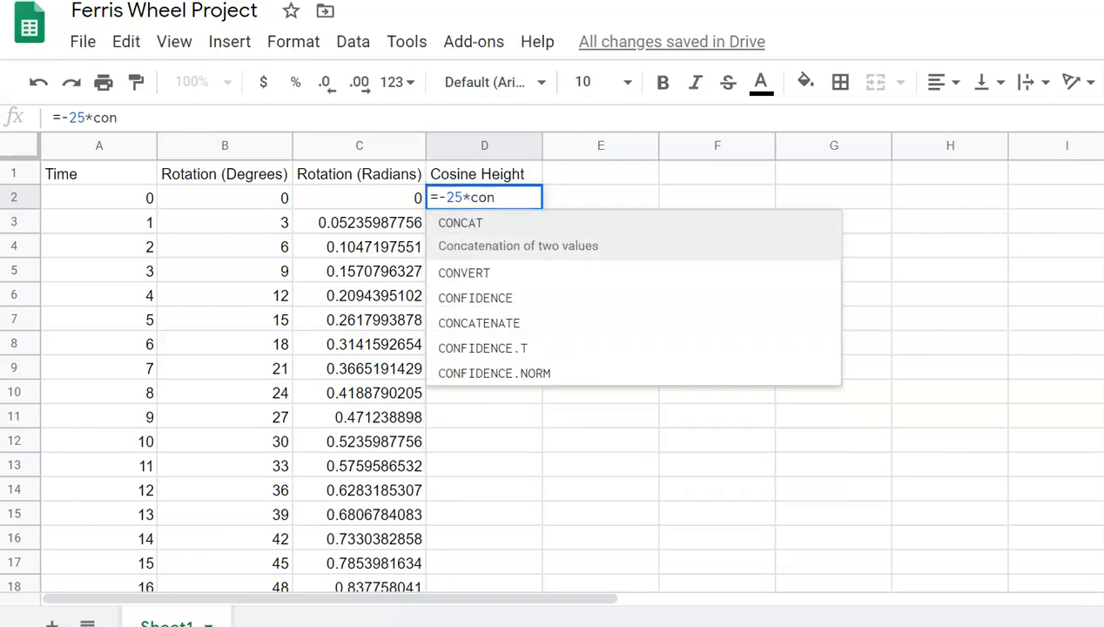
{"action": "key", "text": "BackSpace"}
{"action": "type", "text": "s"}
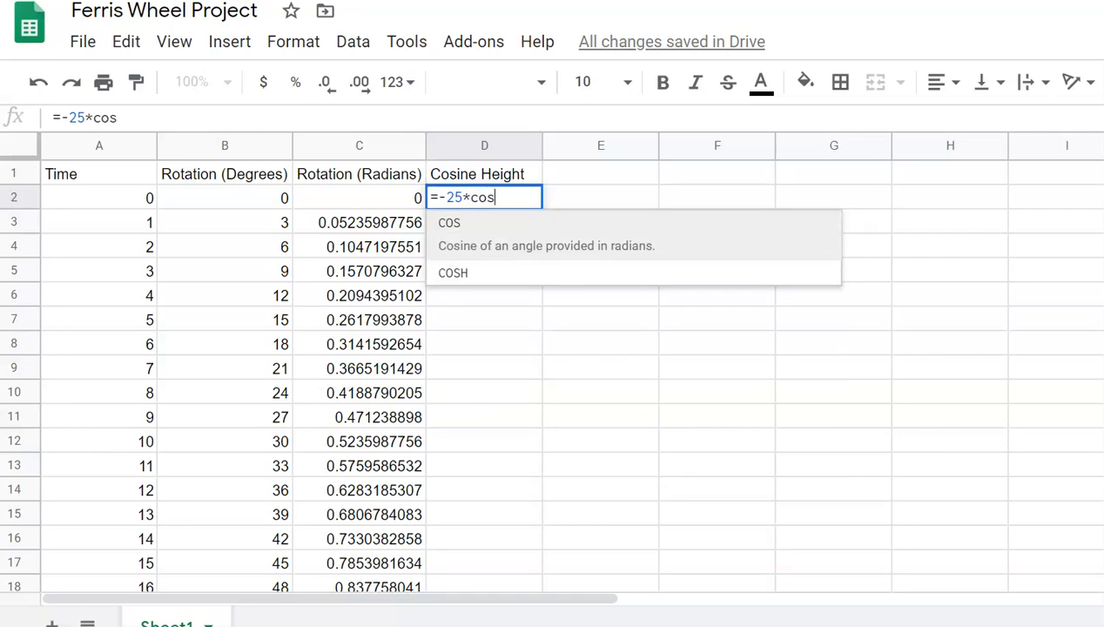
{"action": "type", "text": "("}
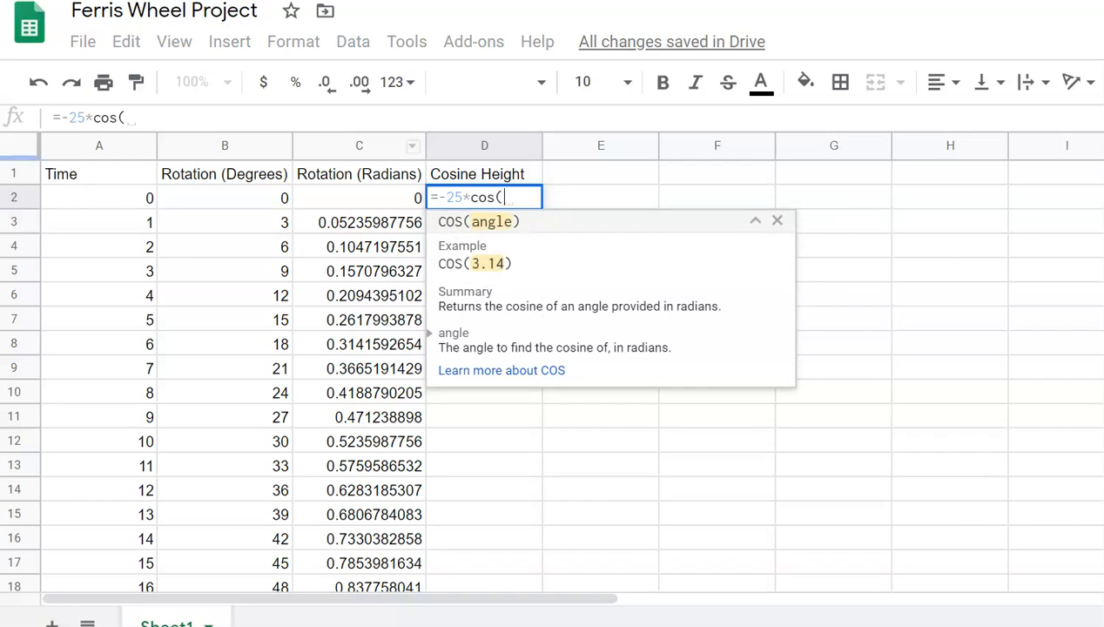
{"action": "left_click", "coordinate": [359, 197]}
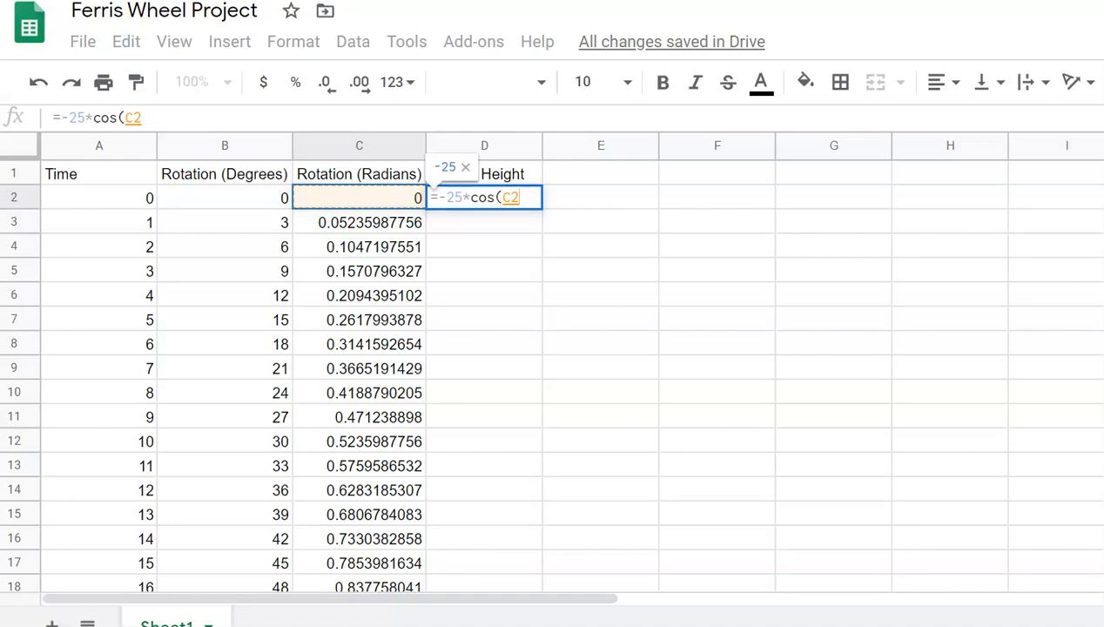
{"action": "type", "text": ")"}
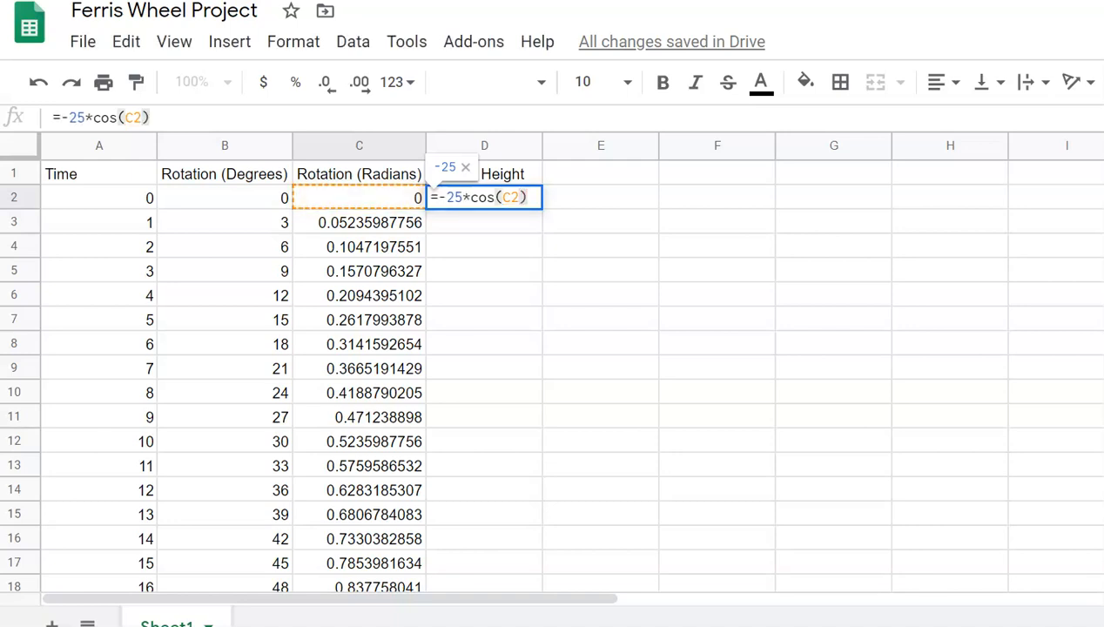
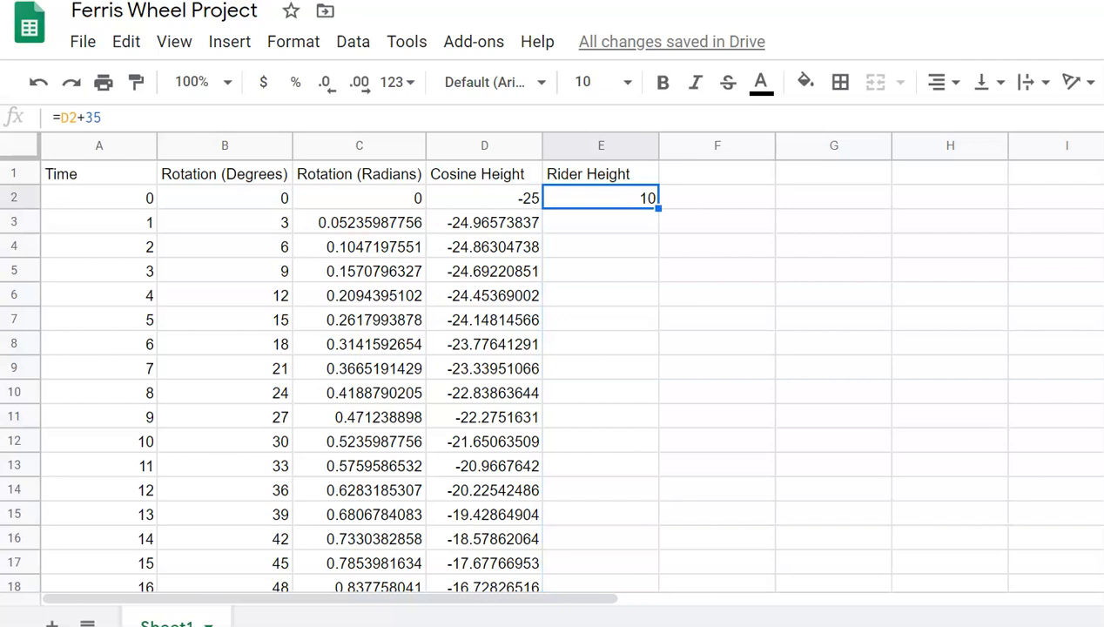
Step: Fill the Rider Height formula from E2 down through E362, ending at 10
{"action": "left_click_drag", "start_coordinate": [660, 209], "coordinate": [659, 281]}
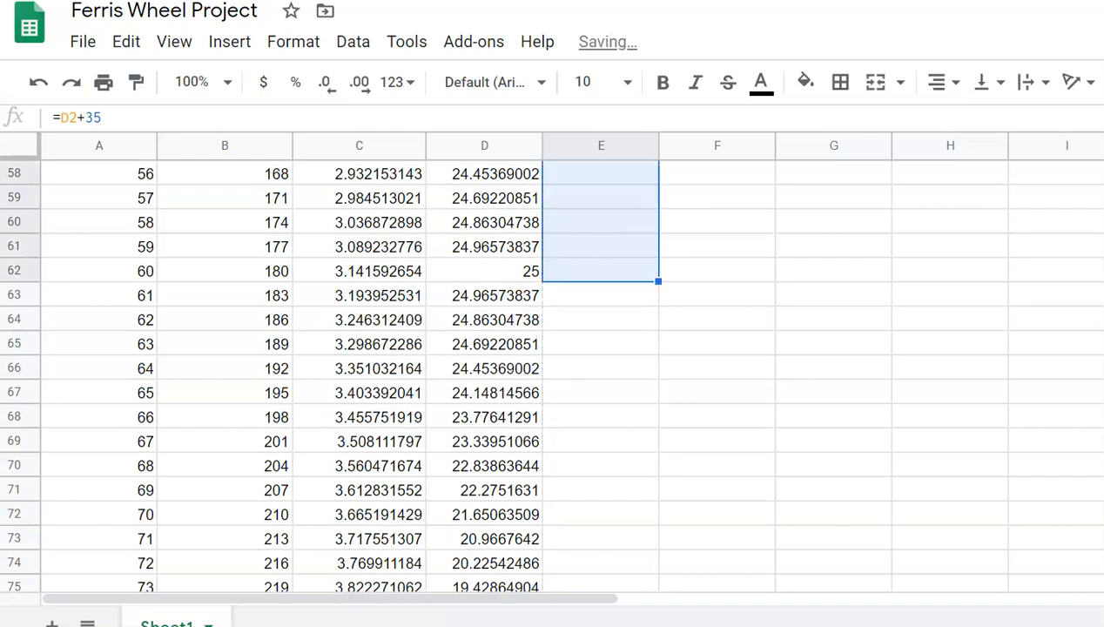
{"action": "left_click", "coordinate": [601, 319]}
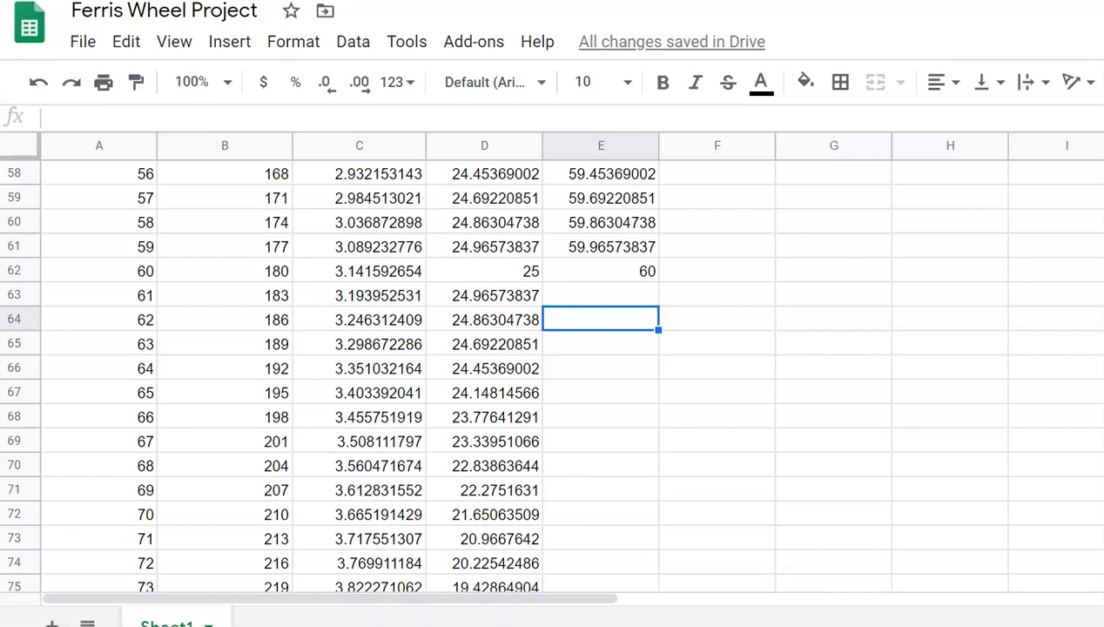
{"action": "left_click", "coordinate": [601, 271]}
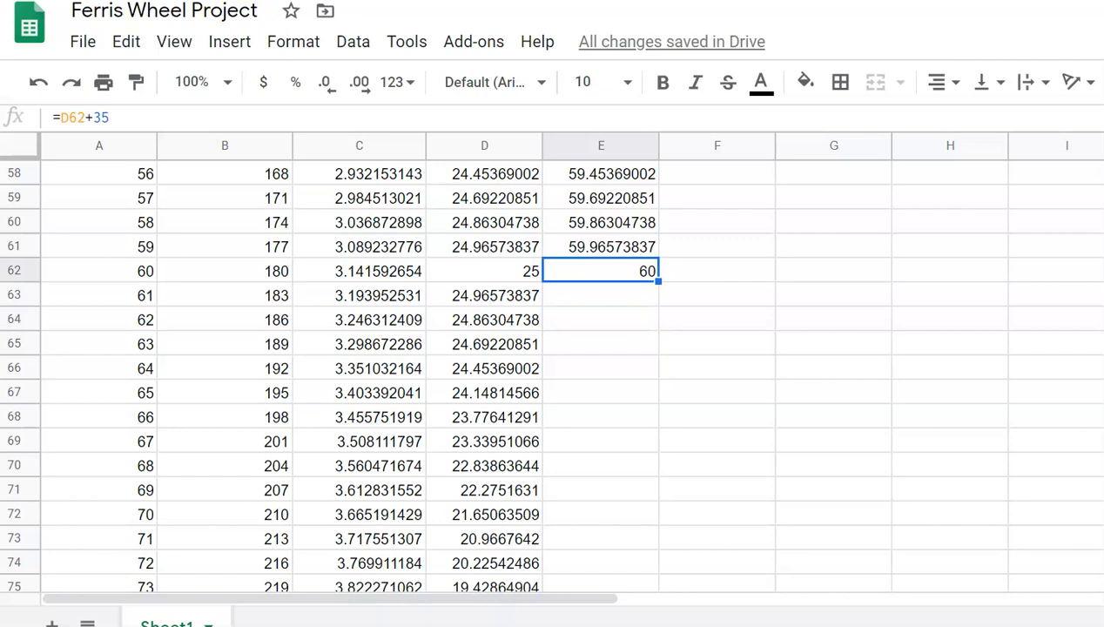
{"action": "mouse_move", "coordinate": [659, 280]}
{"action": "left_mouse_down"}
{"action": "mouse_move", "coordinate": [651, 585]}
{"action": "mouse_move", "coordinate": [653, 214]}
{"action": "mouse_move", "coordinate": [653, 278]}
{"action": "left_mouse_up"}
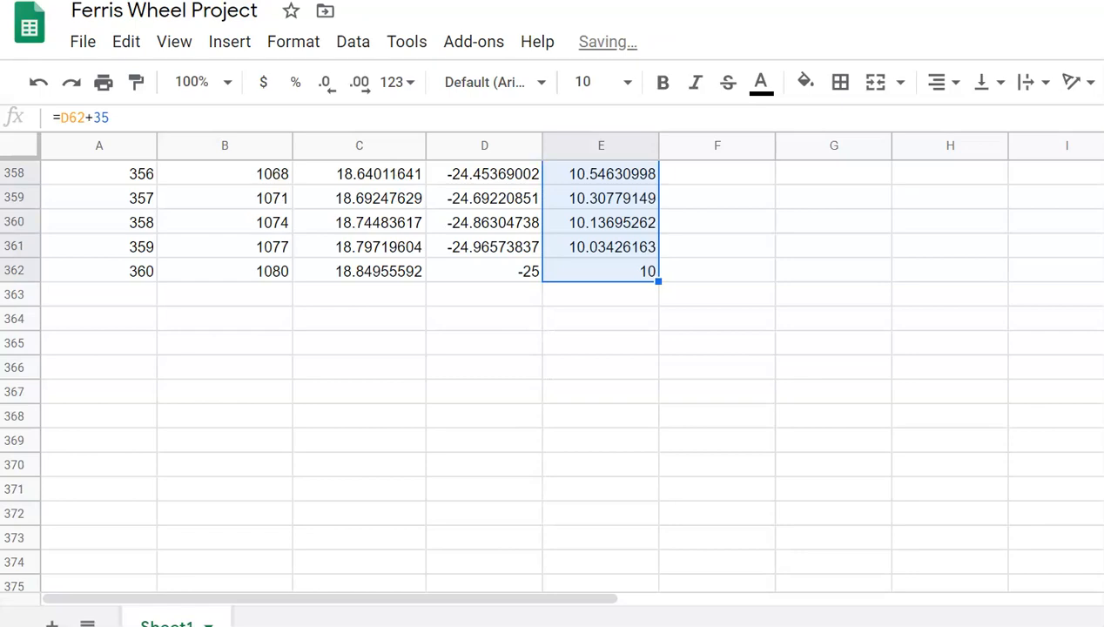
{"action": "scroll", "coordinate": [557, 374], "scroll_direction": "up", "scroll_amount": 20}
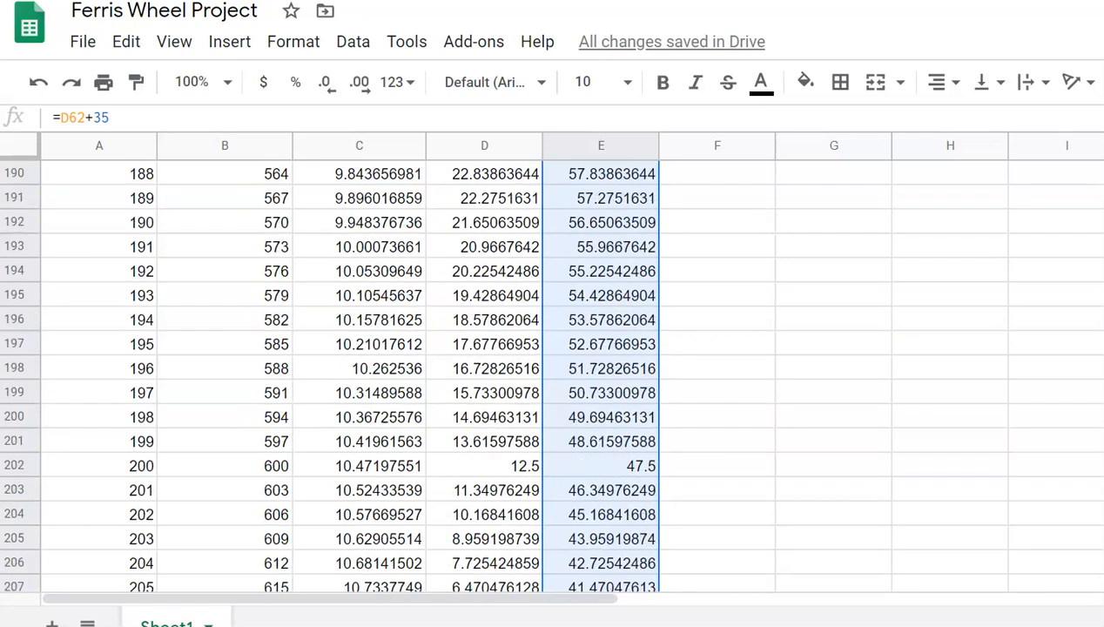
{"action": "scroll", "coordinate": [558, 375], "scroll_direction": "up", "scroll_amount": 20}
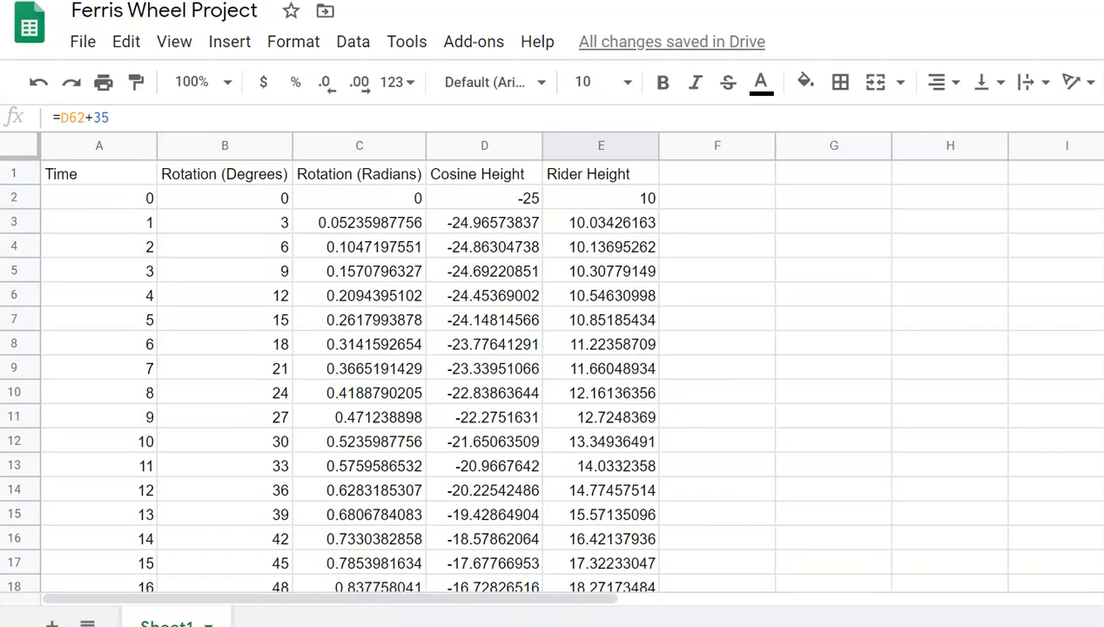
{"action": "left_click", "coordinate": [15, 173]}
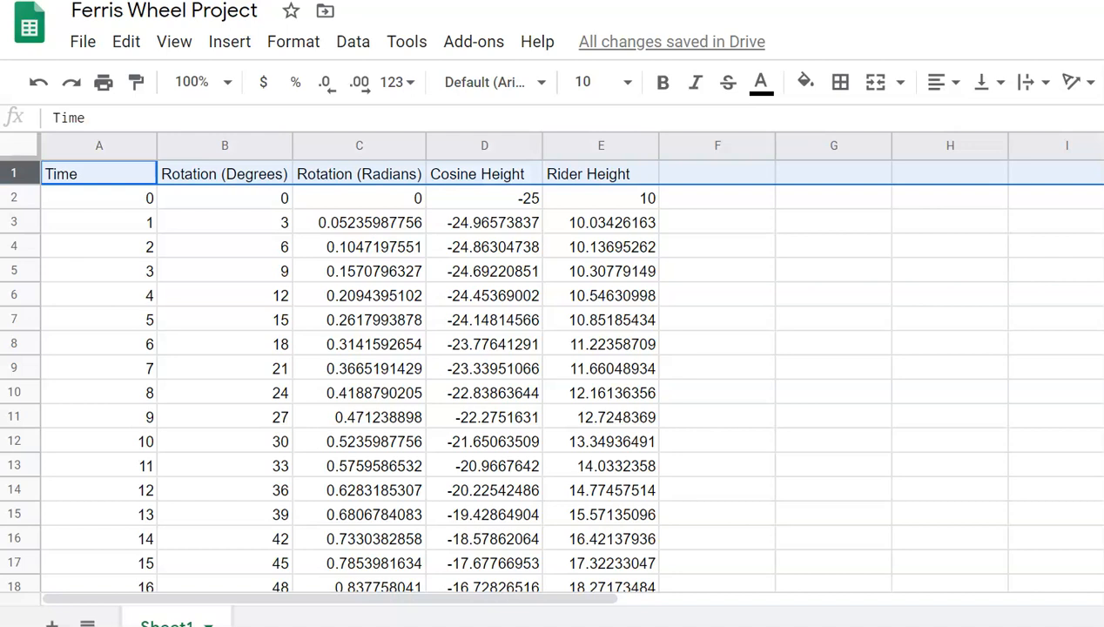
Step: Bold the header row, fill the Time column magenta and Rotation (Degrees) cyan
{"action": "key", "text": "ctrl+b"}
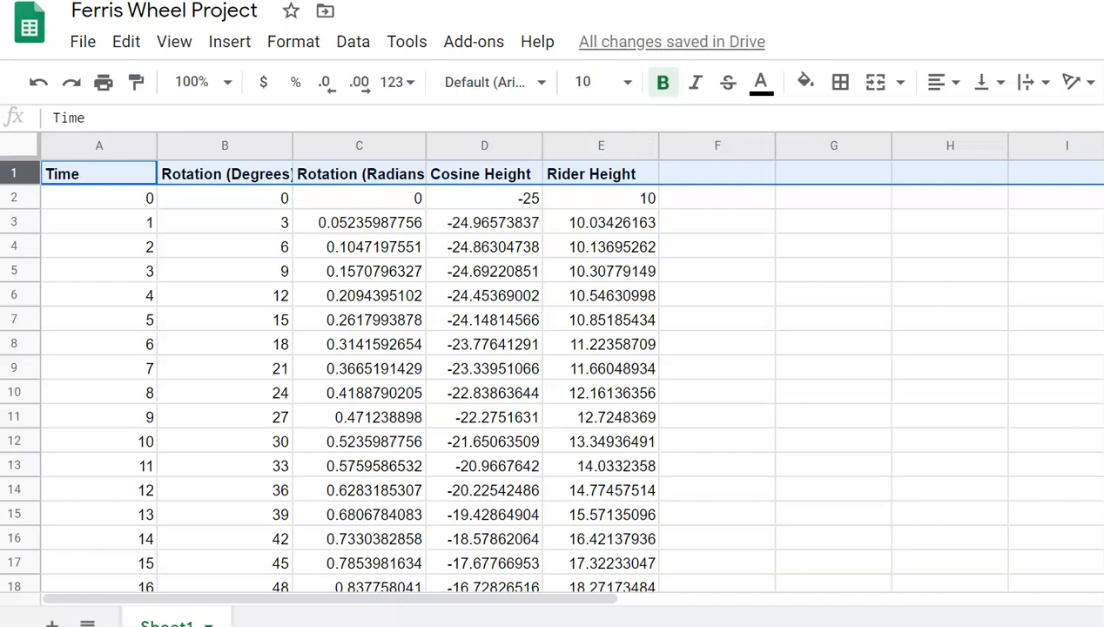
{"action": "left_click", "coordinate": [98, 145]}
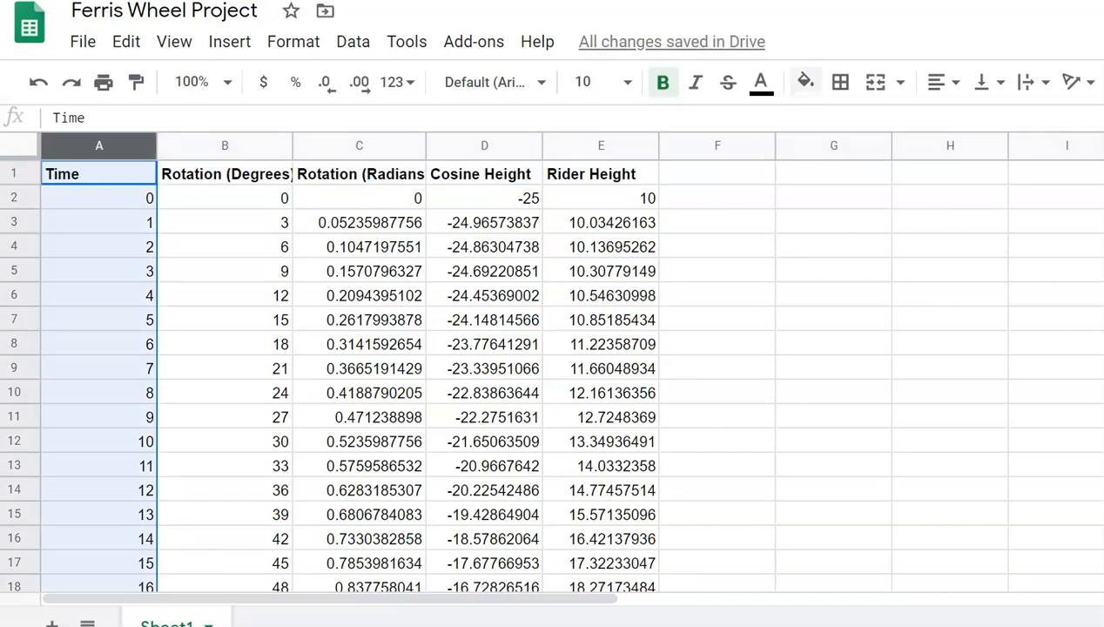
{"action": "left_click", "coordinate": [805, 82]}
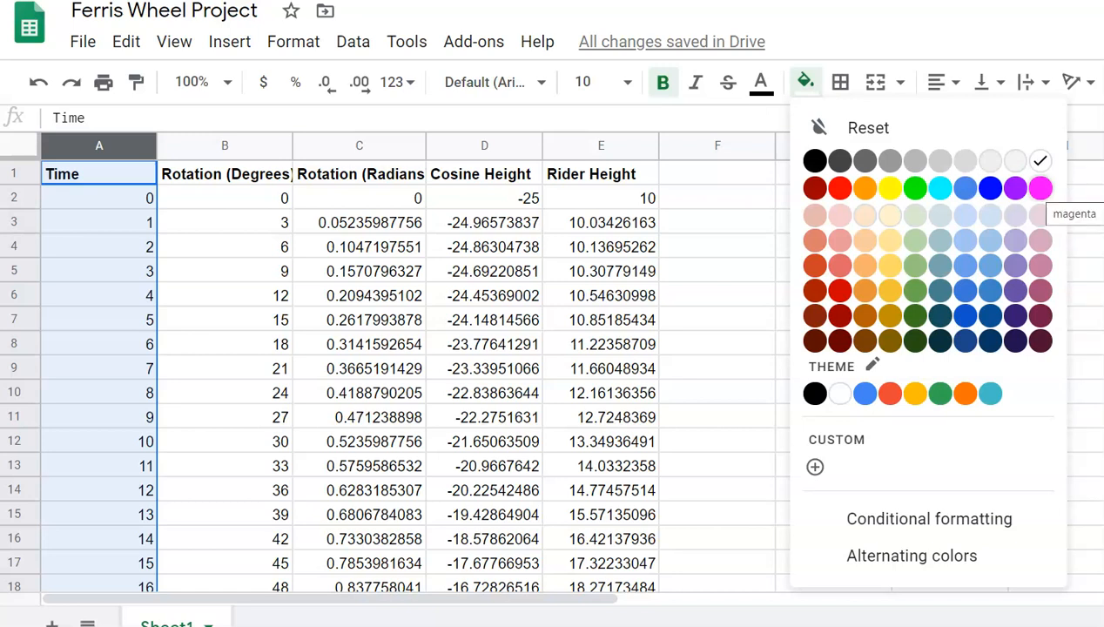
{"action": "left_click", "coordinate": [1041, 188]}
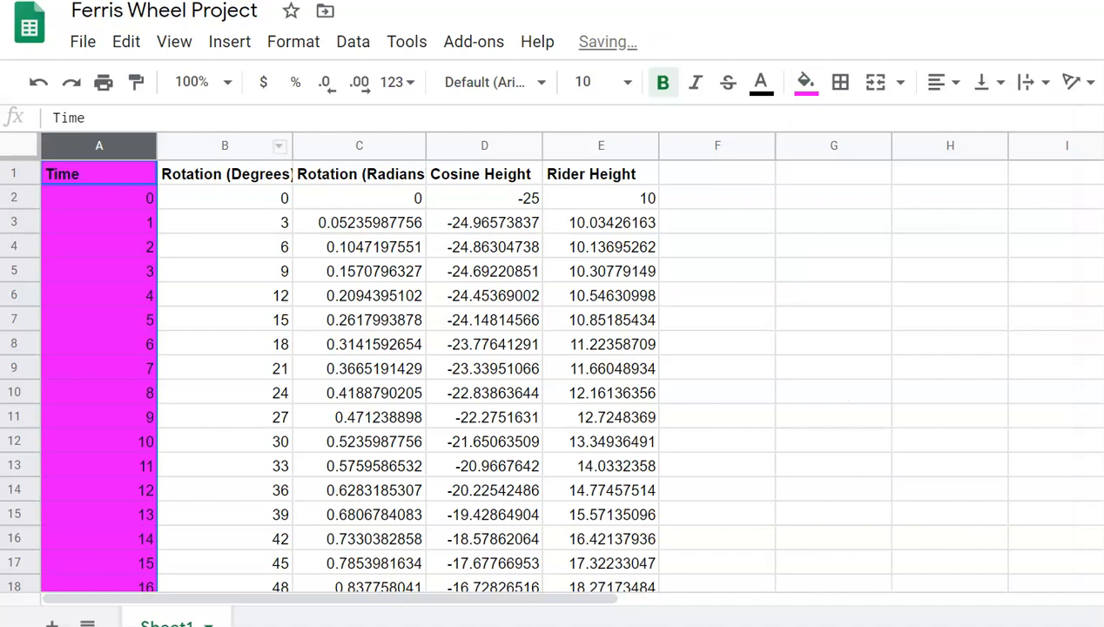
{"action": "left_click", "coordinate": [225, 146]}
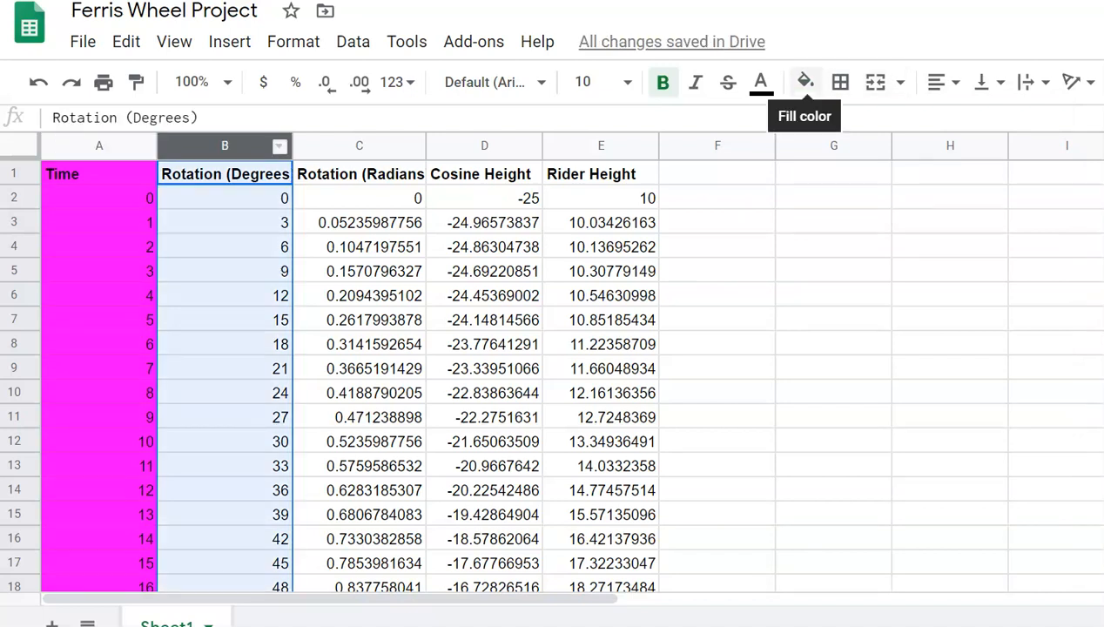
{"action": "left_click", "coordinate": [805, 82]}
{"action": "left_click", "coordinate": [940, 188]}
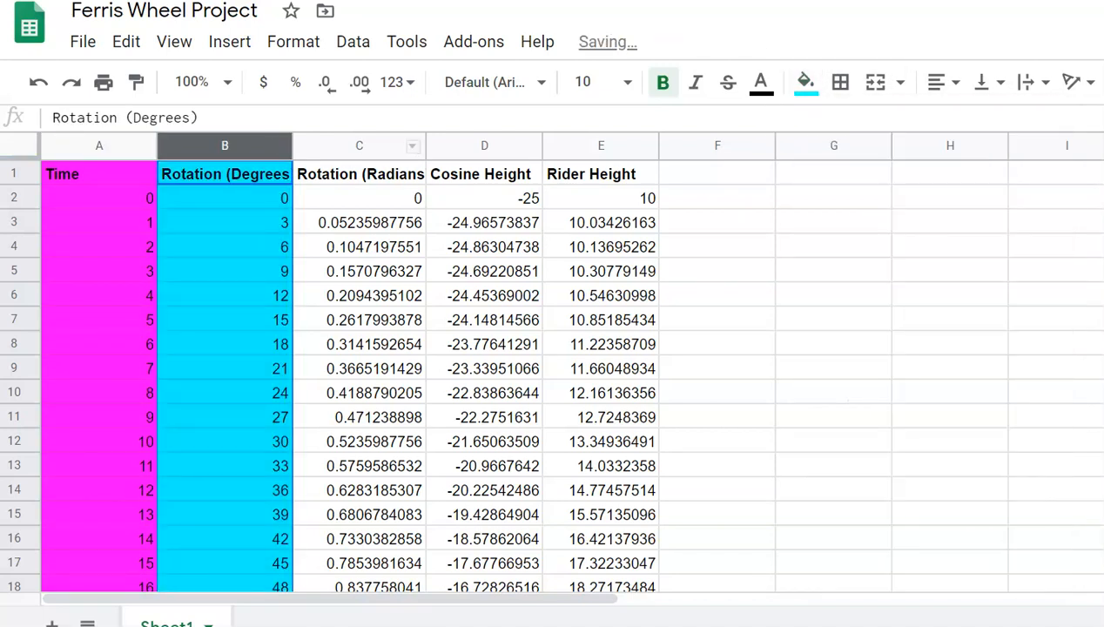
Step: Fill Rotation (Radians) green, Cosine Height yellow and Rider Height orange
{"action": "left_click", "coordinate": [358, 147]}
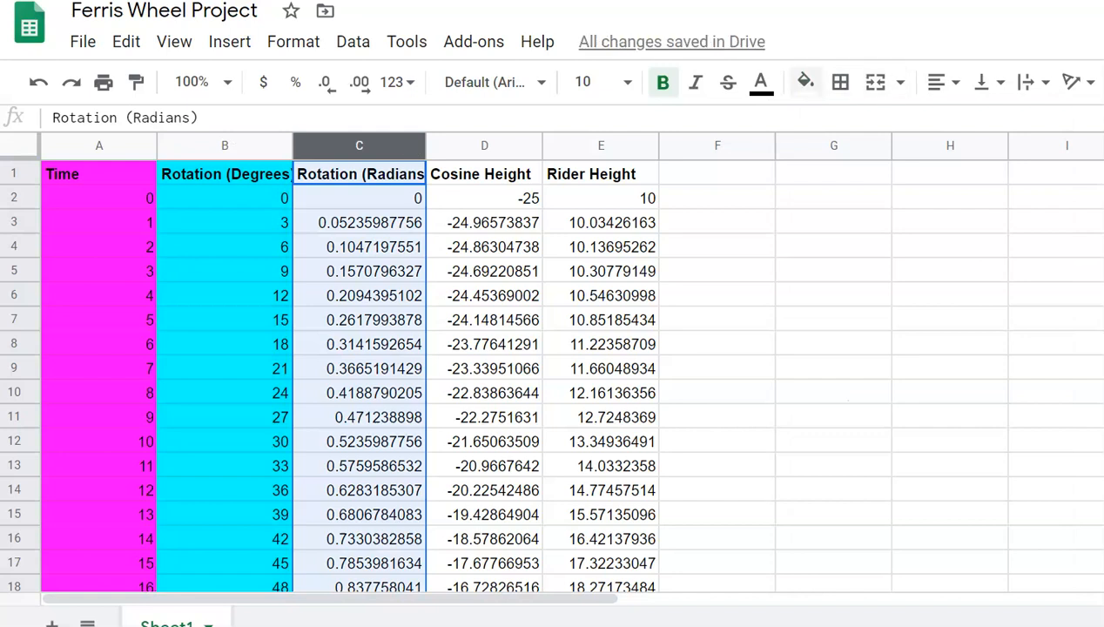
{"action": "left_click", "coordinate": [806, 82]}
{"action": "left_click", "coordinate": [914, 188]}
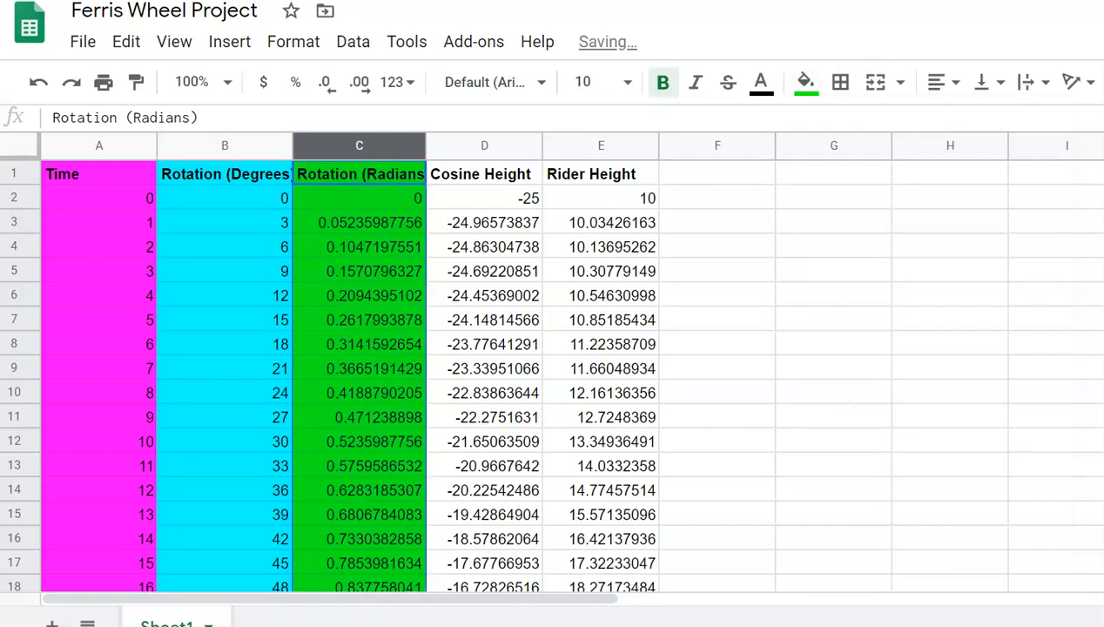
{"action": "left_click", "coordinate": [484, 146]}
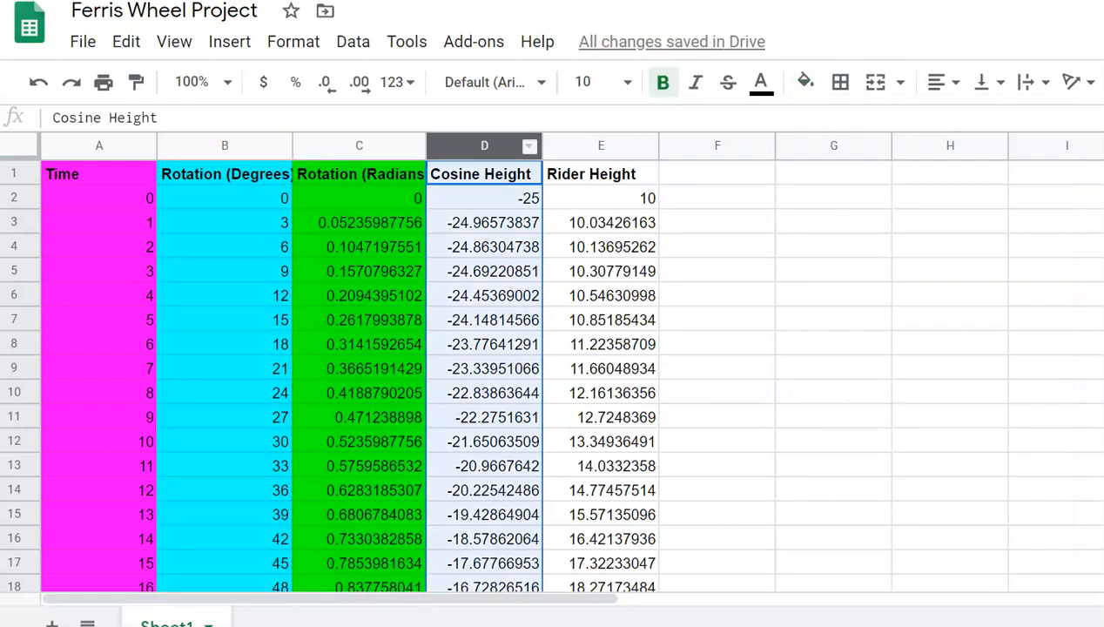
{"action": "left_click", "coordinate": [761, 82]}
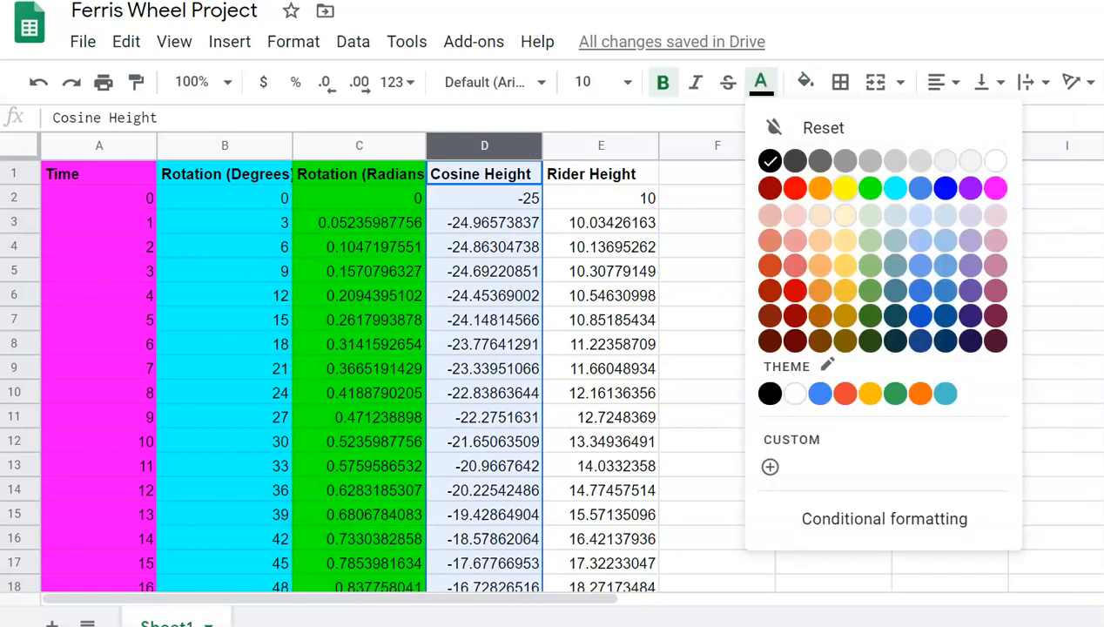
{"action": "left_click", "coordinate": [845, 188]}
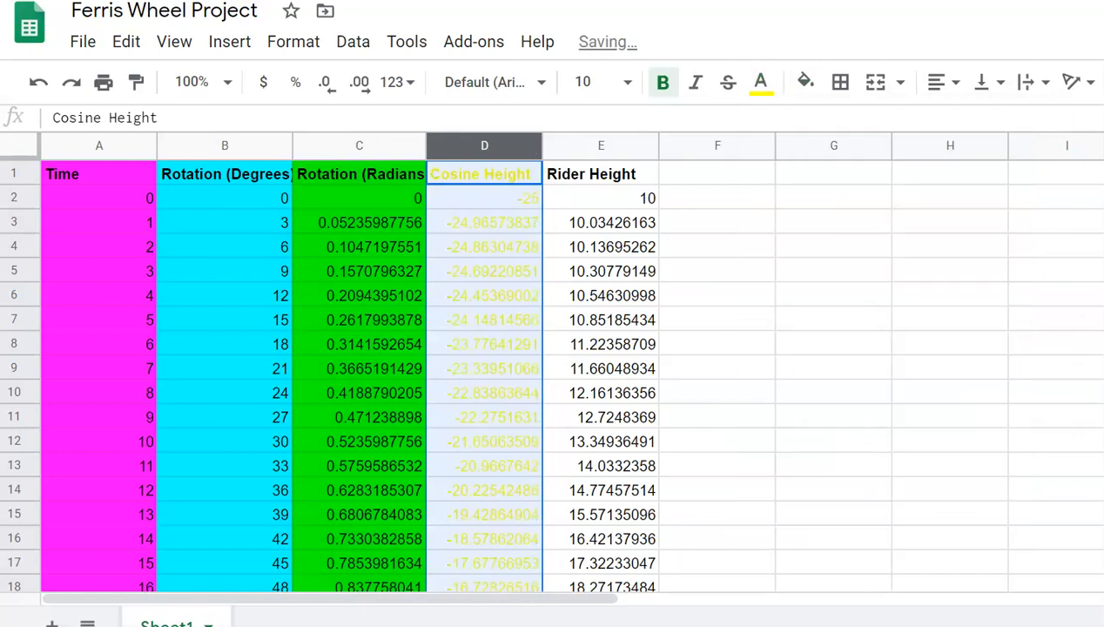
{"action": "key", "text": "ctrl+z"}
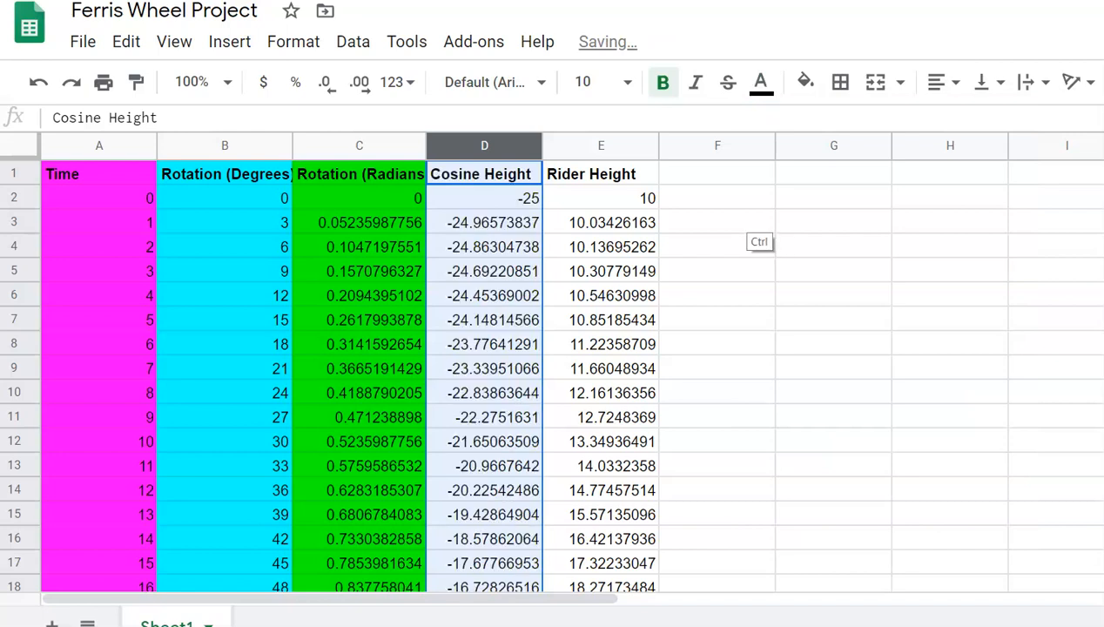
{"action": "left_click", "coordinate": [806, 82]}
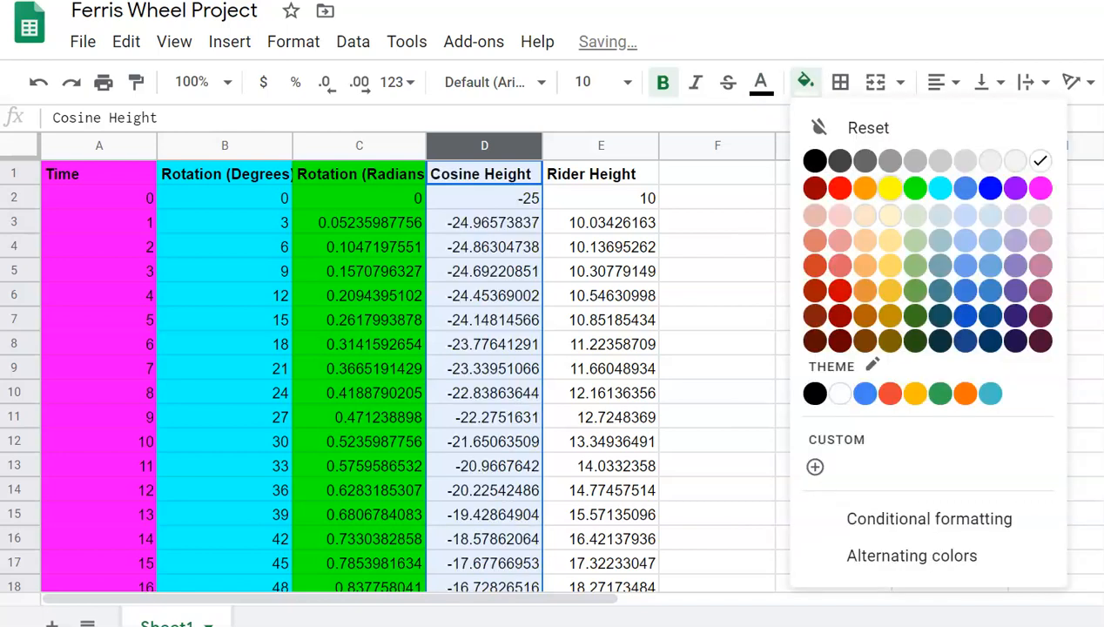
{"action": "left_click", "coordinate": [890, 188]}
{"action": "left_click", "coordinate": [610, 146]}
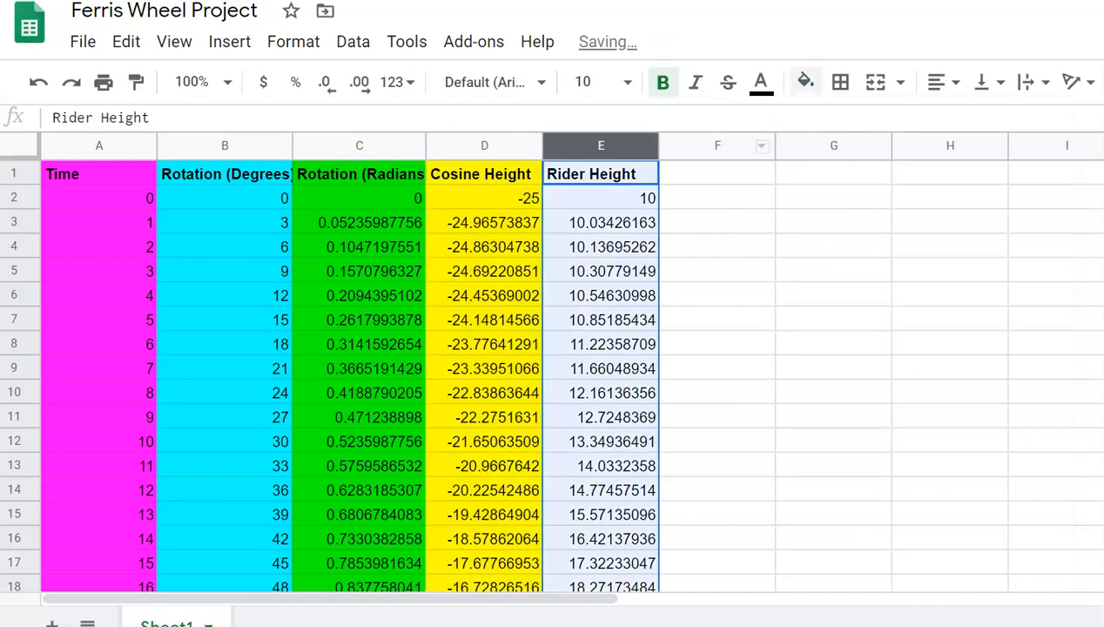
{"action": "left_click", "coordinate": [806, 81]}
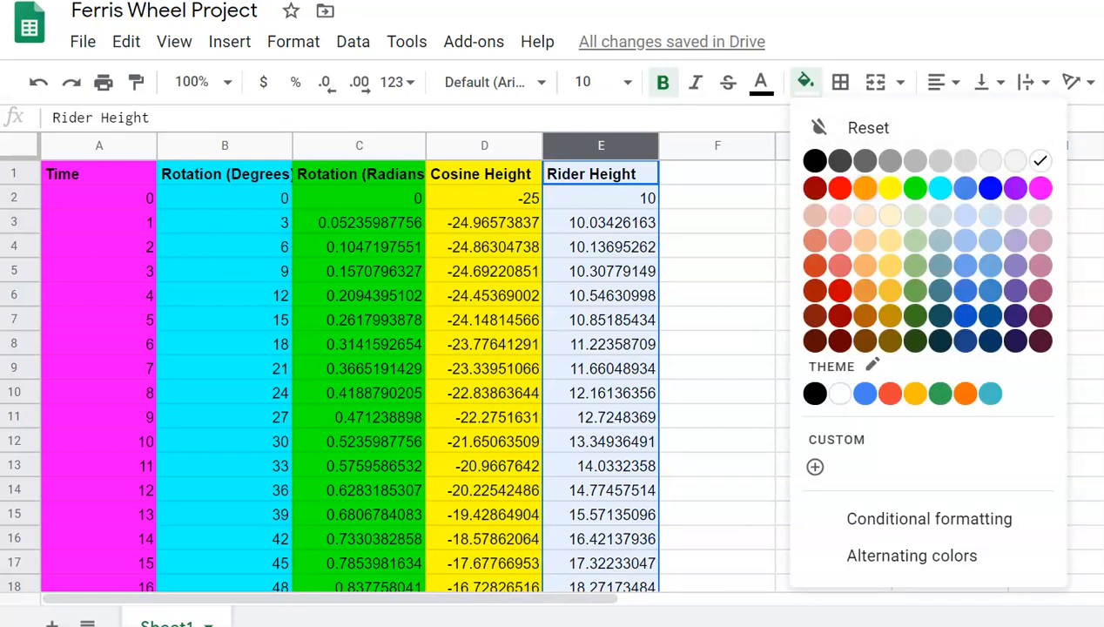
{"action": "left_click", "coordinate": [864, 188]}
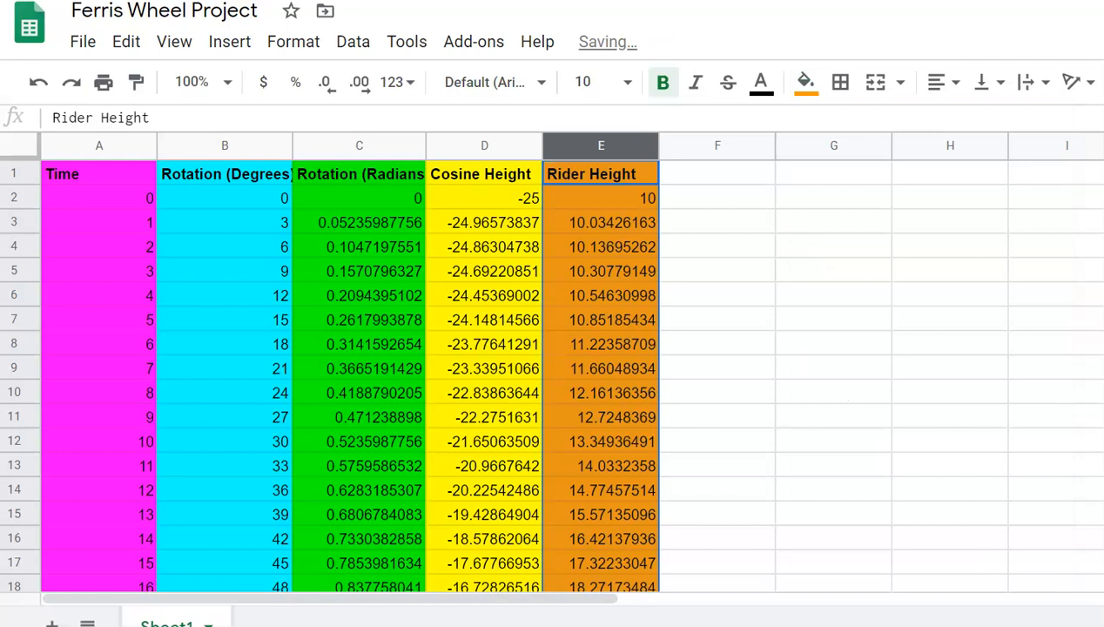
{"action": "left_click", "coordinate": [717, 270]}
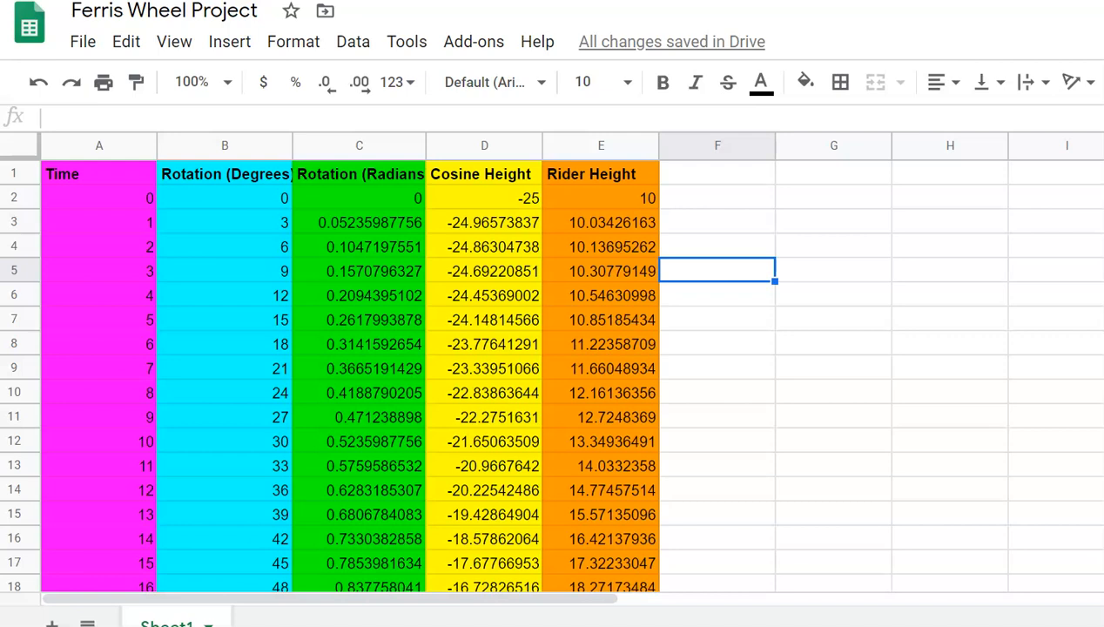
Step: Select the whole data table from the Time header A1 through E362
{"action": "left_click", "coordinate": [717, 198]}
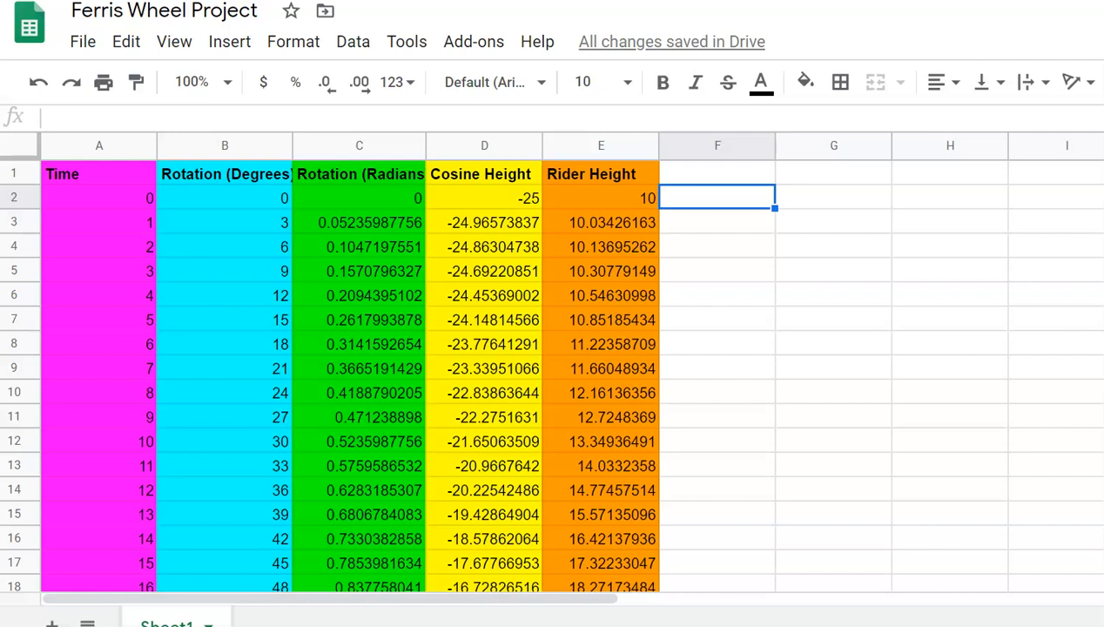
{"action": "left_click", "coordinate": [99, 174]}
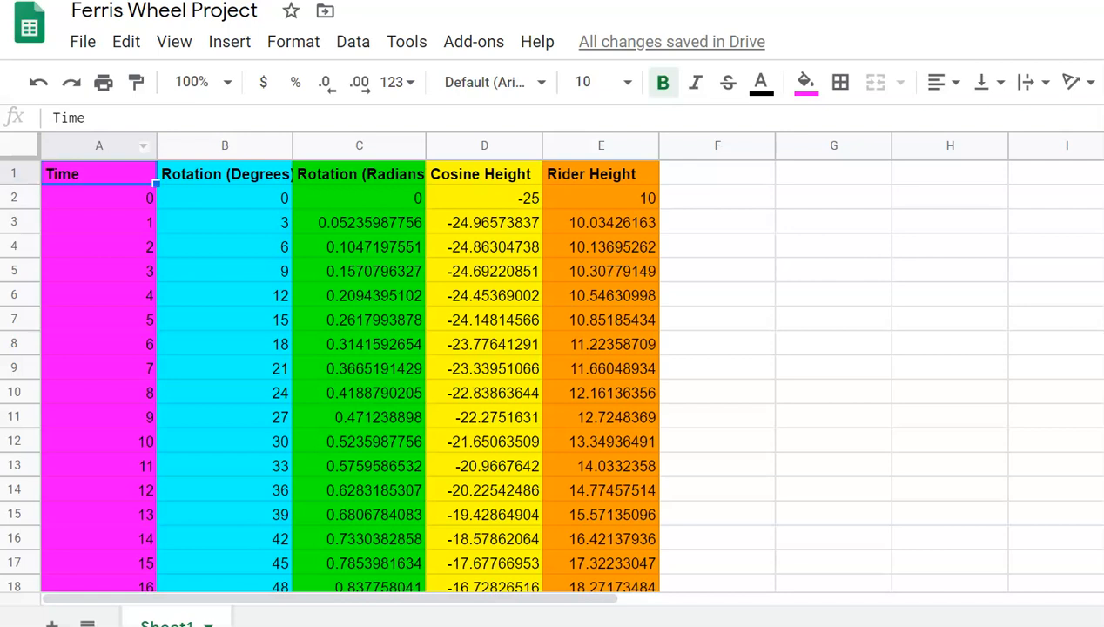
{"action": "scroll", "coordinate": [349, 374], "scroll_direction": "down", "scroll_amount": 20}
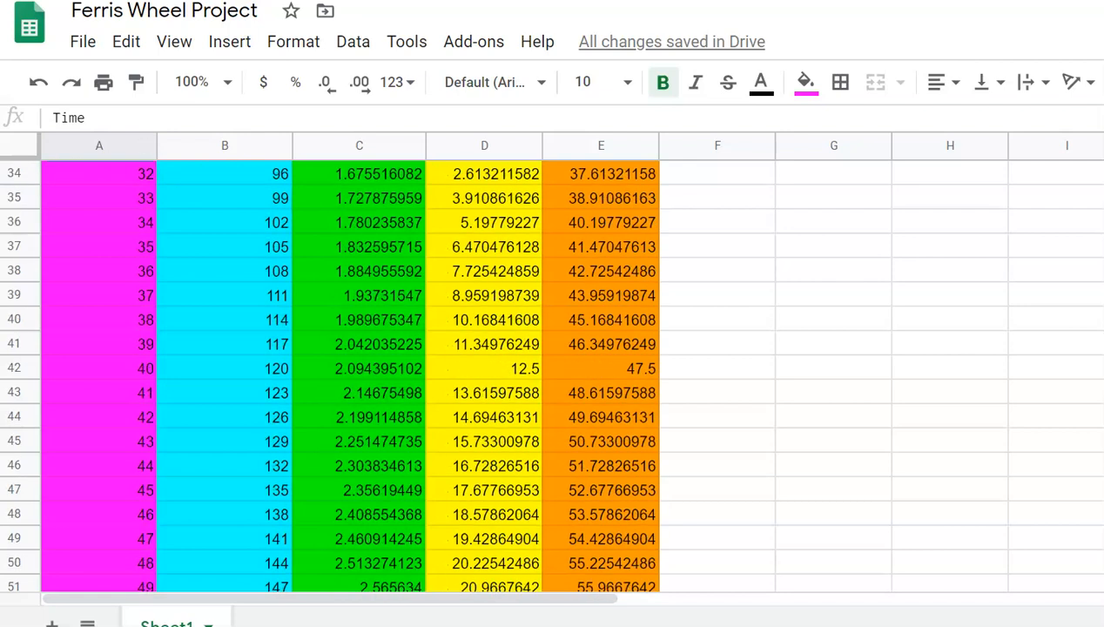
{"action": "scroll", "coordinate": [349, 374], "scroll_direction": "down", "scroll_amount": 20}
{"action": "scroll", "coordinate": [348, 374], "scroll_direction": "up", "scroll_amount": 20}
{"action": "scroll", "coordinate": [348, 375], "scroll_direction": "down", "scroll_amount": 20}
{"action": "scroll", "coordinate": [348, 374], "scroll_direction": "down", "scroll_amount": 15}
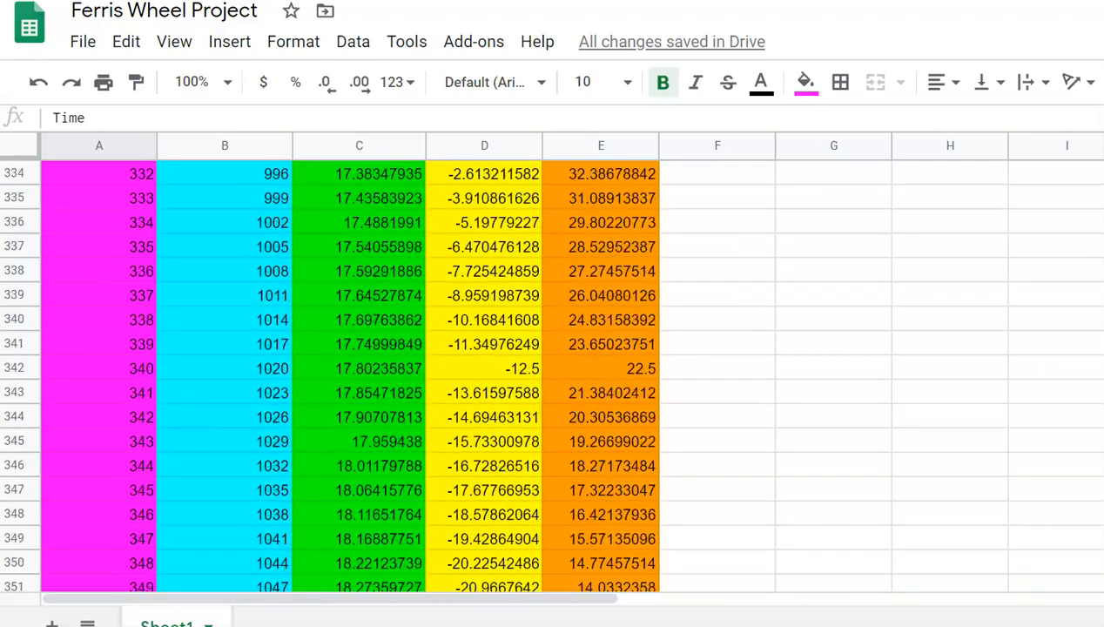
{"action": "scroll", "coordinate": [349, 375], "scroll_direction": "up", "scroll_amount": 2}
{"action": "key", "text": "shift"}
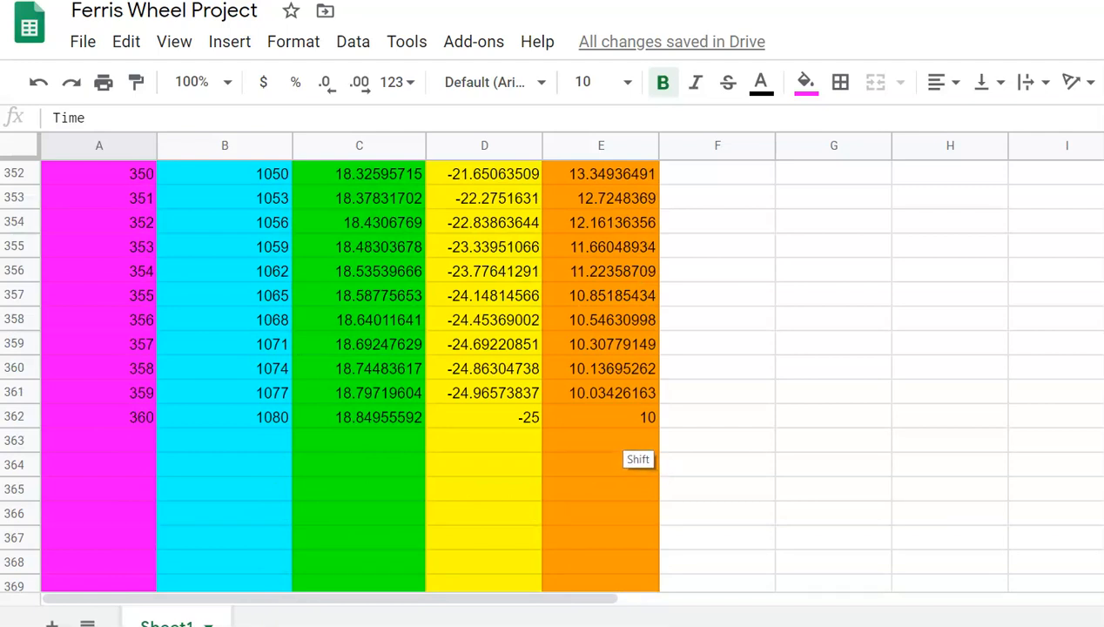
{"action": "left_click", "coordinate": [612, 420], "text": "shift"}
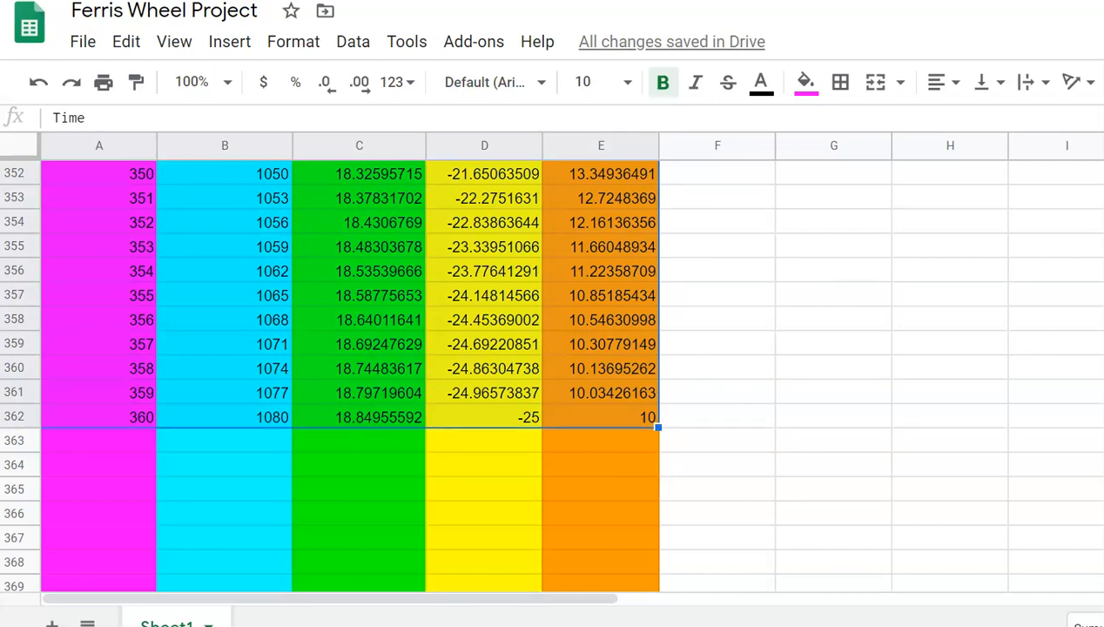
{"action": "scroll", "coordinate": [348, 374], "scroll_direction": "up", "scroll_amount": 20}
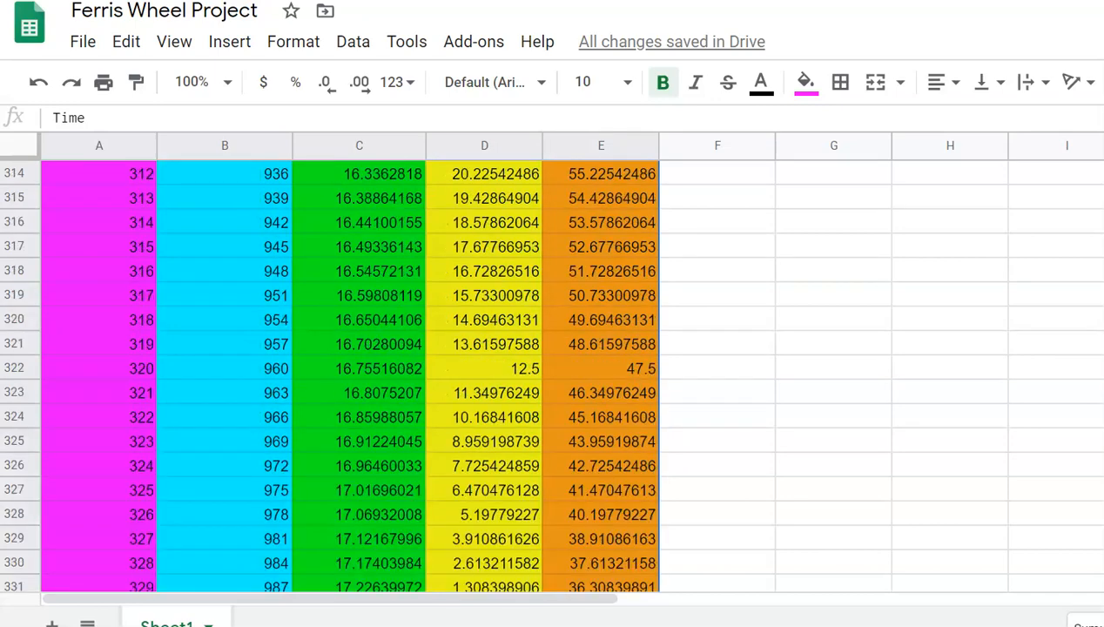
{"action": "scroll", "coordinate": [349, 374], "scroll_direction": "up", "scroll_amount": 1}
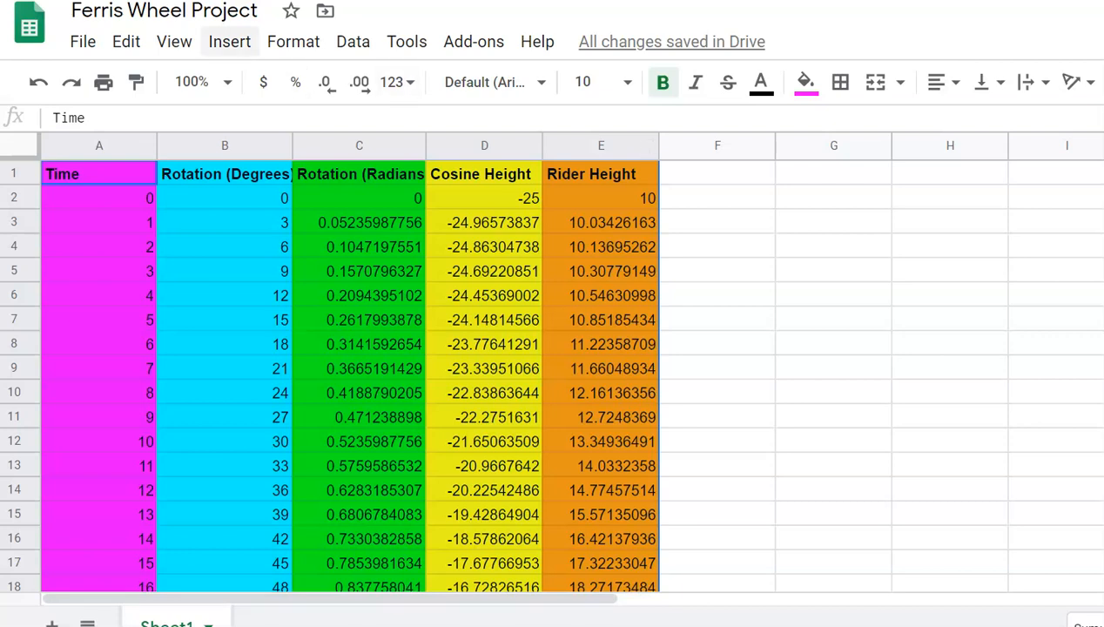
Step: Insert a chart from the selected data and move it lower on the sheet
{"action": "left_click", "coordinate": [229, 41]}
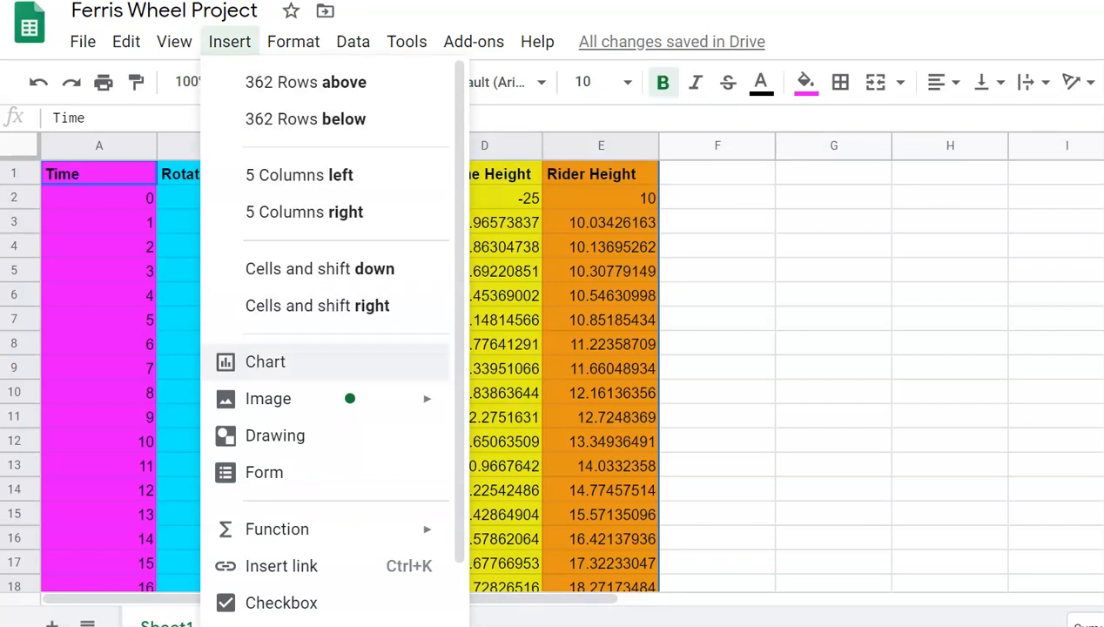
{"action": "left_click", "coordinate": [266, 362]}
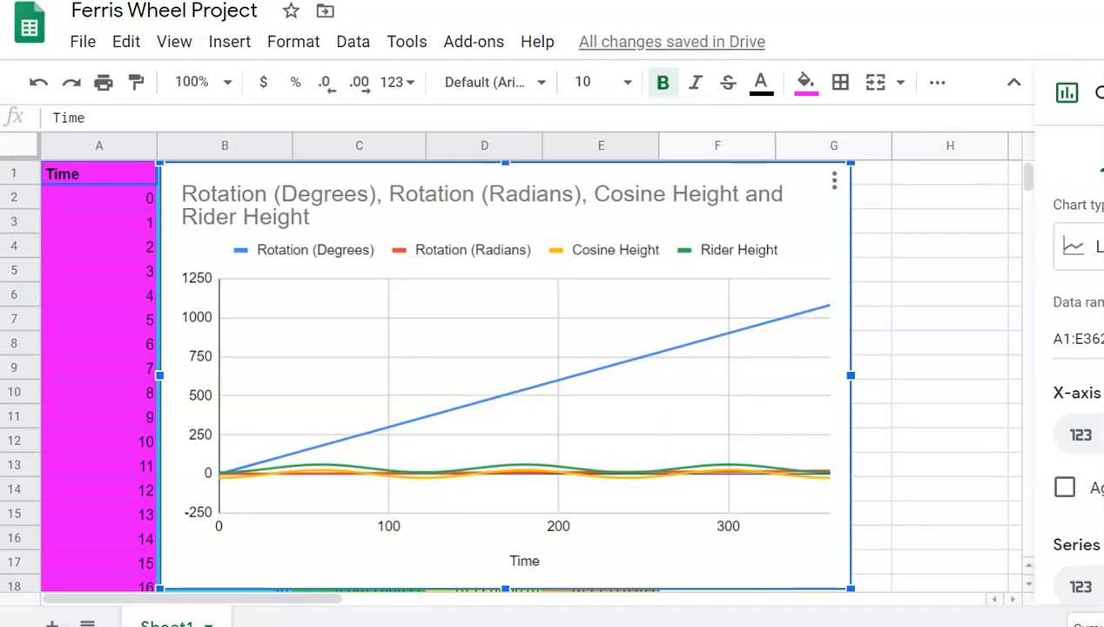
{"action": "left_click_drag", "start_coordinate": [505, 178], "coordinate": [508, 254]}
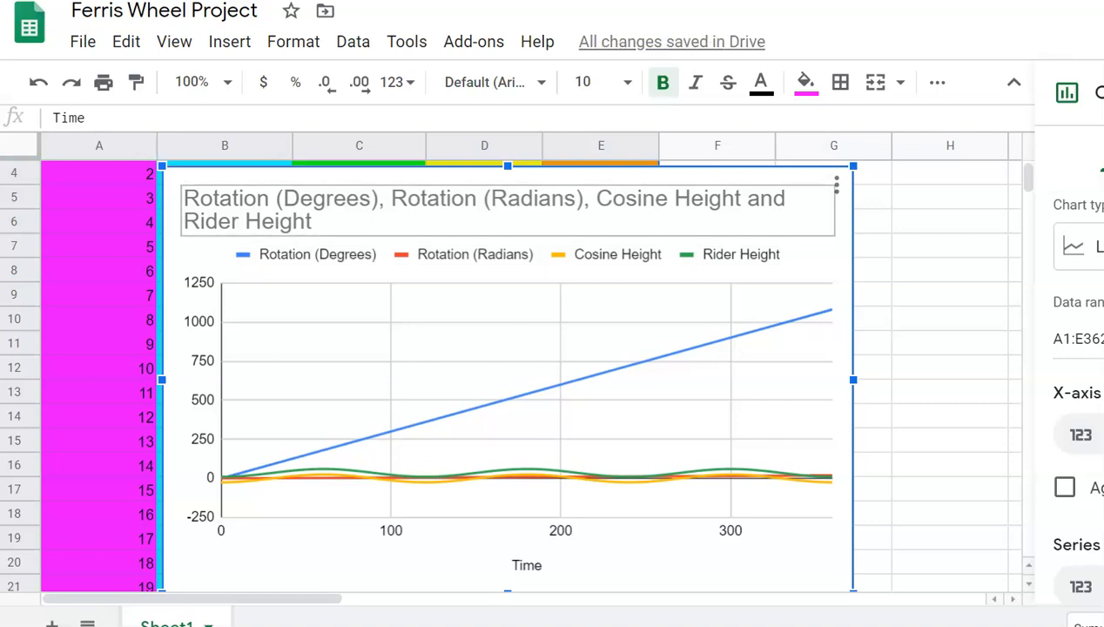
{"action": "left_click_drag", "start_coordinate": [505, 209], "coordinate": [474, 204]}
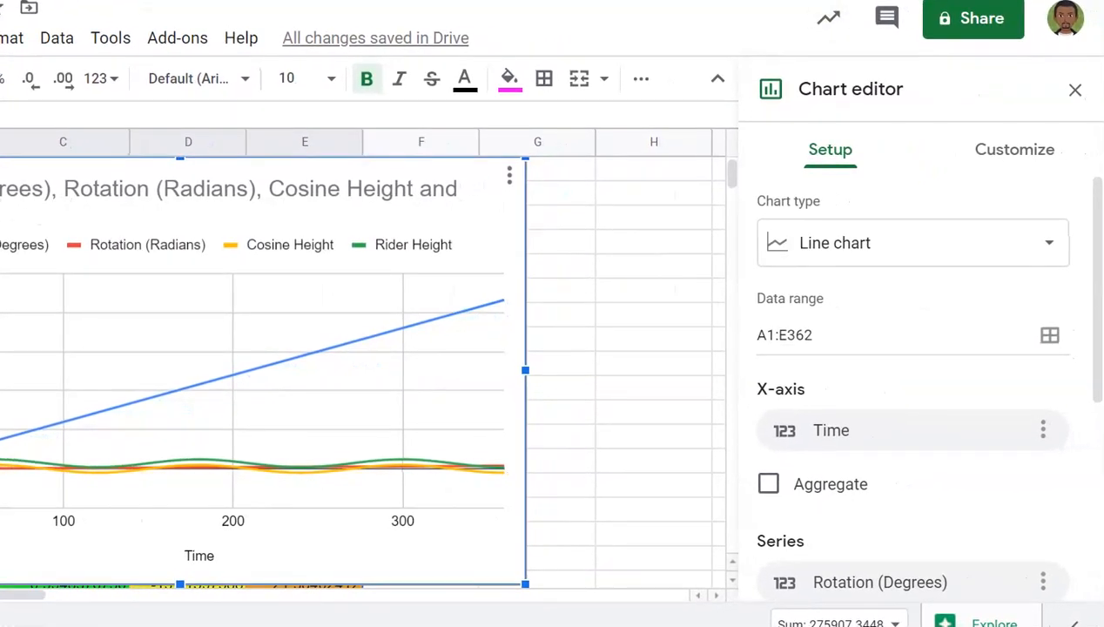
Step: Remove the Rotation (Degrees), Rotation (Radians) and Cosine Height series from the chart
{"action": "scroll", "coordinate": [914, 383], "scroll_direction": "down", "scroll_amount": 1}
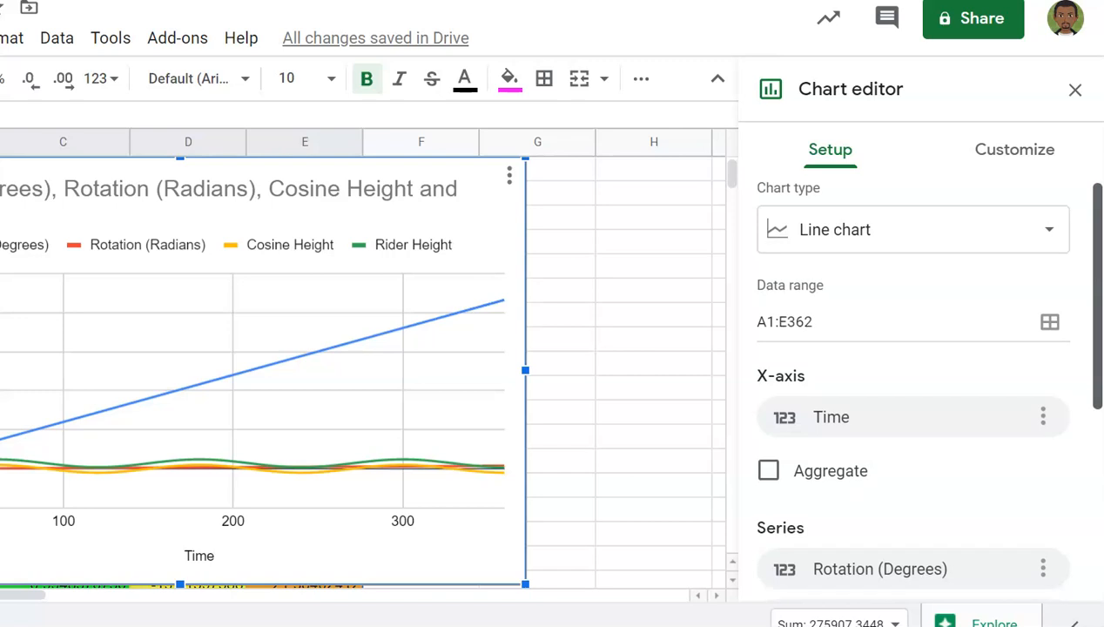
{"action": "scroll", "coordinate": [914, 383], "scroll_direction": "down", "scroll_amount": 4}
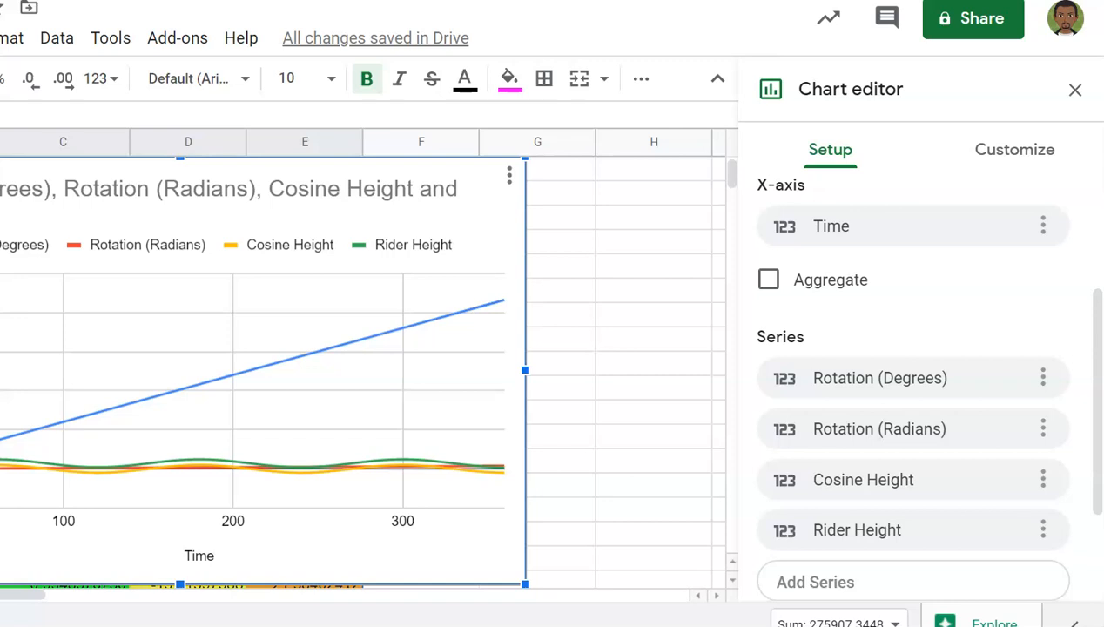
{"action": "left_click", "coordinate": [1043, 378]}
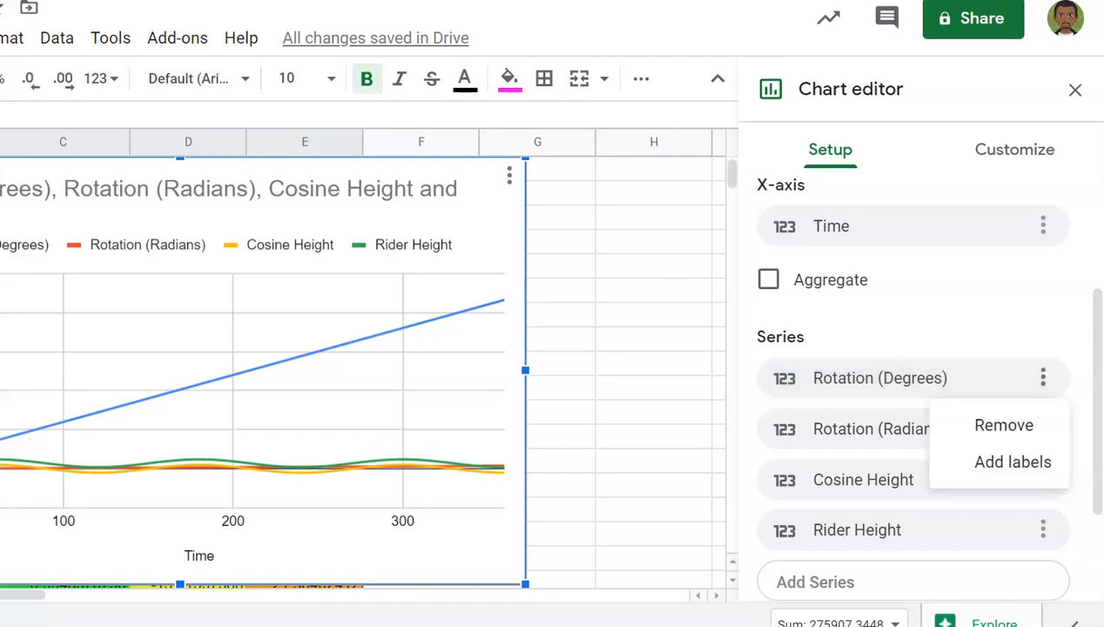
{"action": "left_click", "coordinate": [1001, 424]}
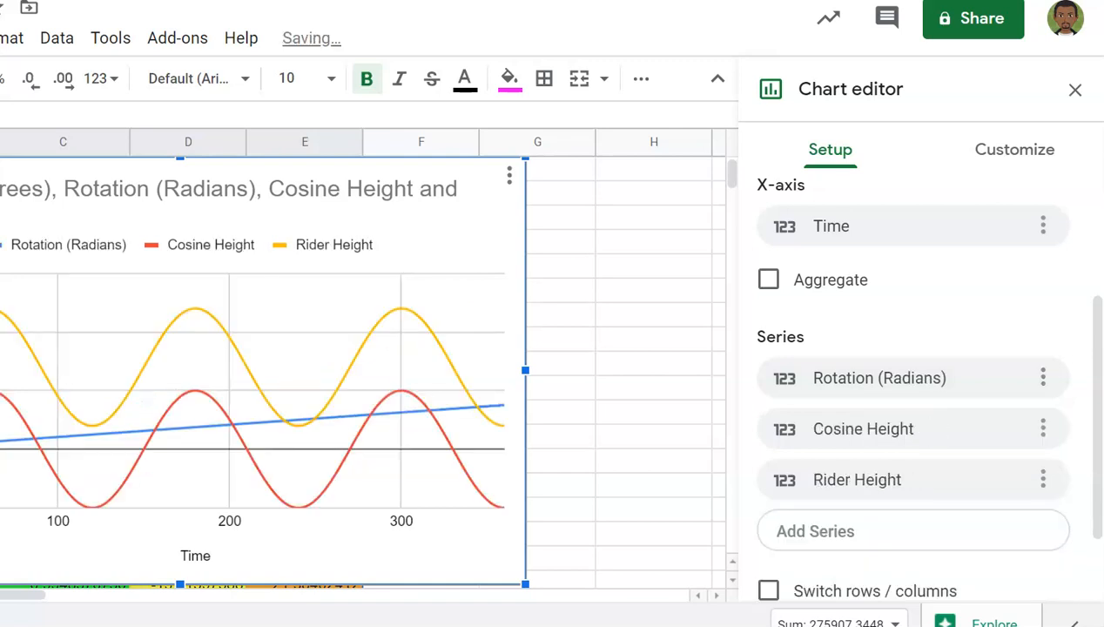
{"action": "left_click", "coordinate": [1044, 378]}
{"action": "left_click", "coordinate": [1005, 424]}
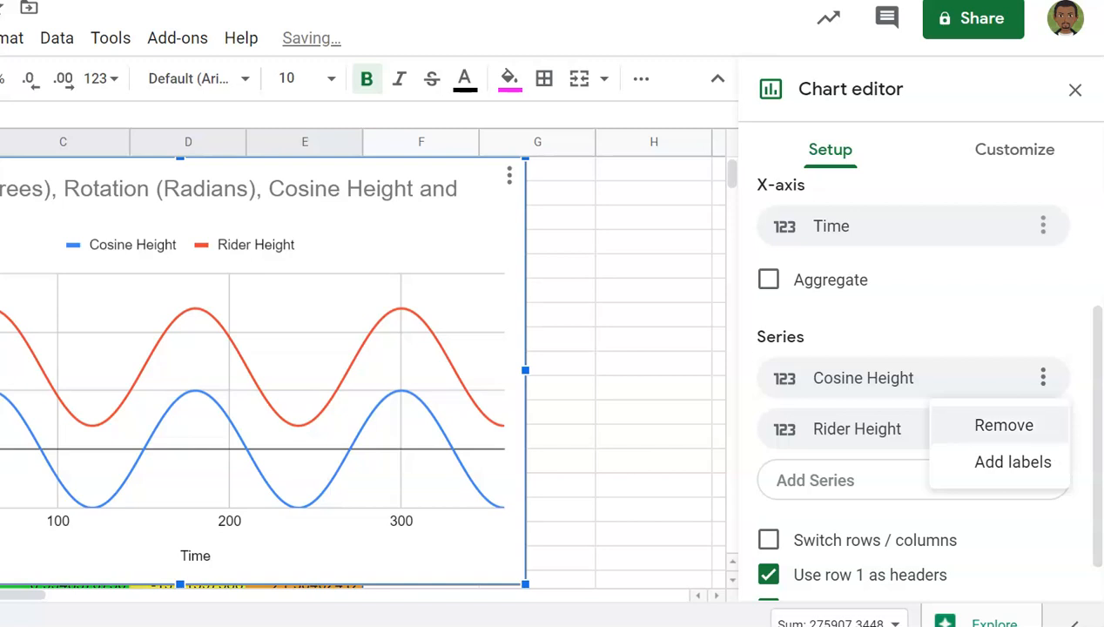
{"action": "left_click", "coordinate": [1004, 425]}
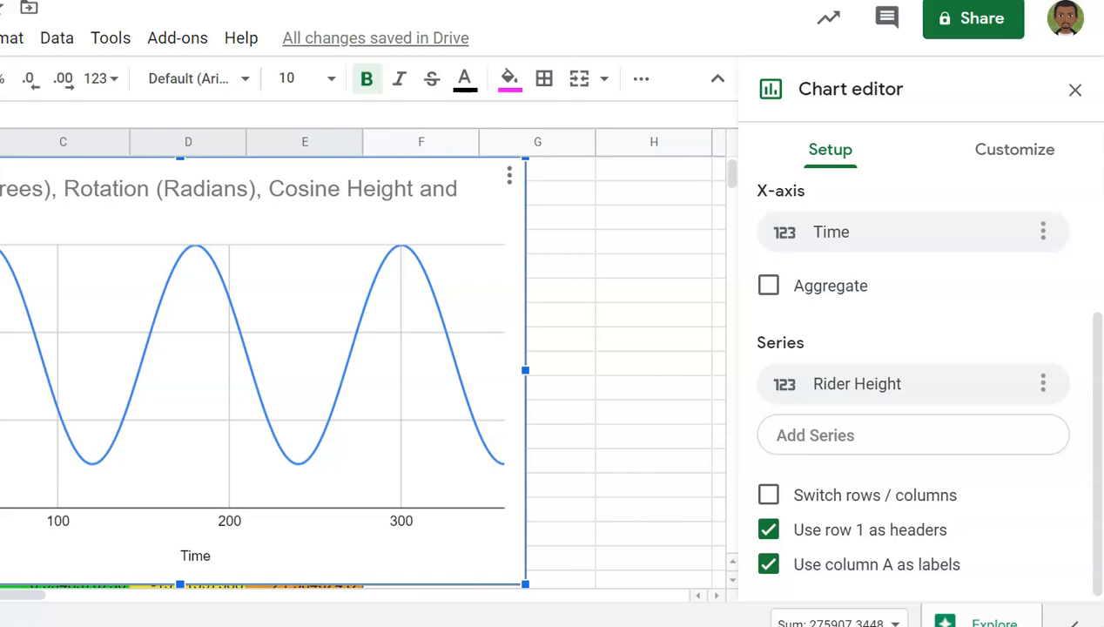
Step: Move the chart right across columns C–H and bring up its Customize options
{"action": "left_click_drag", "start_coordinate": [261, 348], "coordinate": [444, 350]}
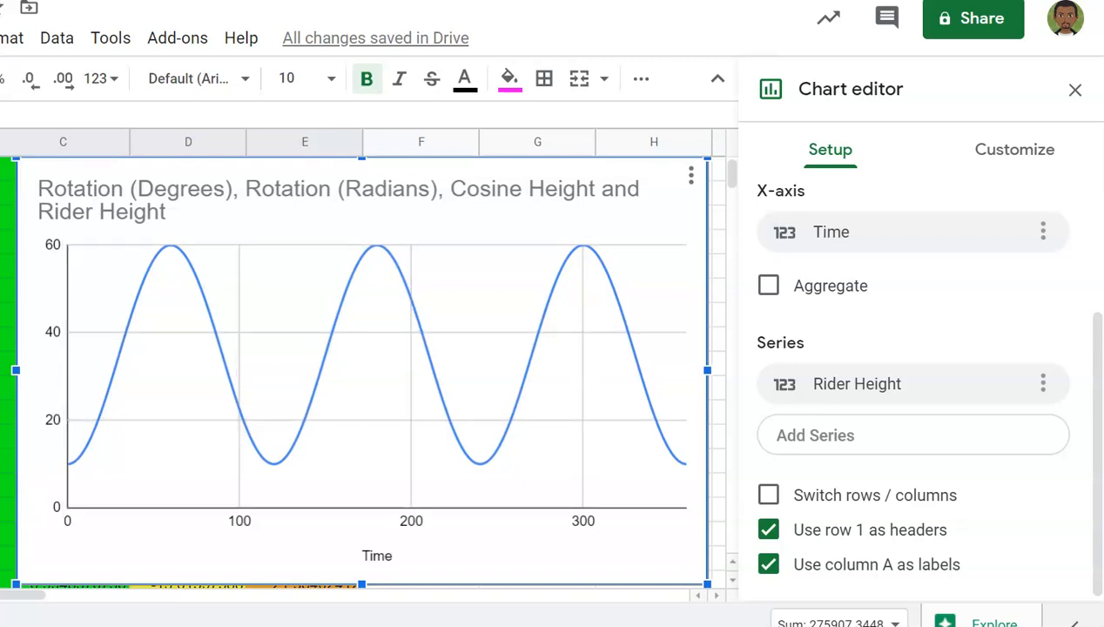
{"action": "left_click", "coordinate": [1015, 150]}
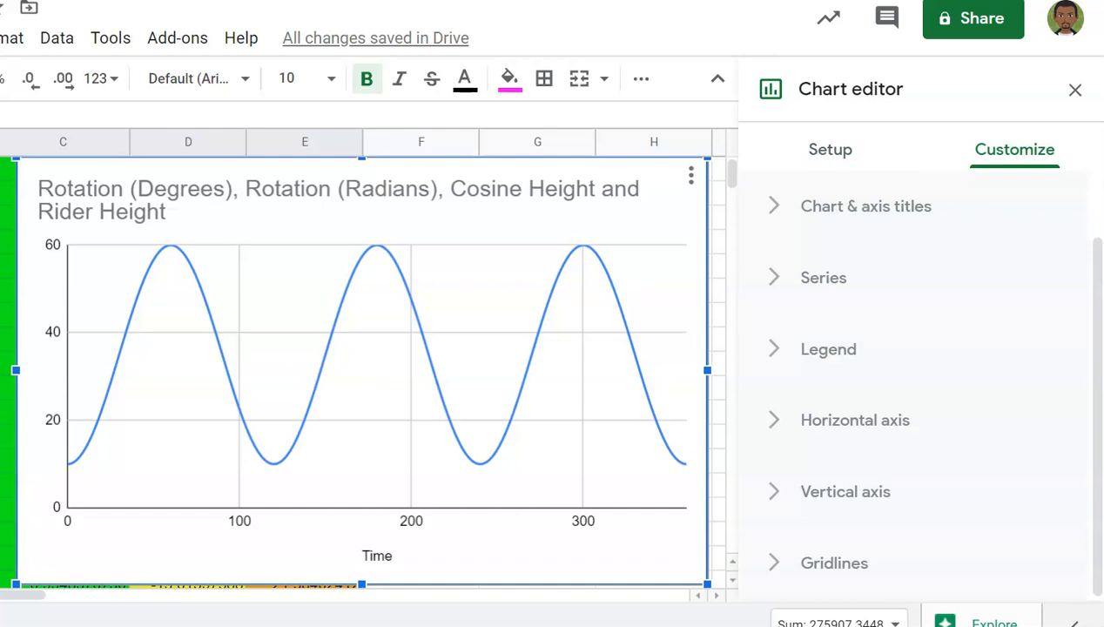
Step: Replace the chart's series-list title with 'Ferris Wheel Project'
{"action": "left_click", "coordinate": [865, 207]}
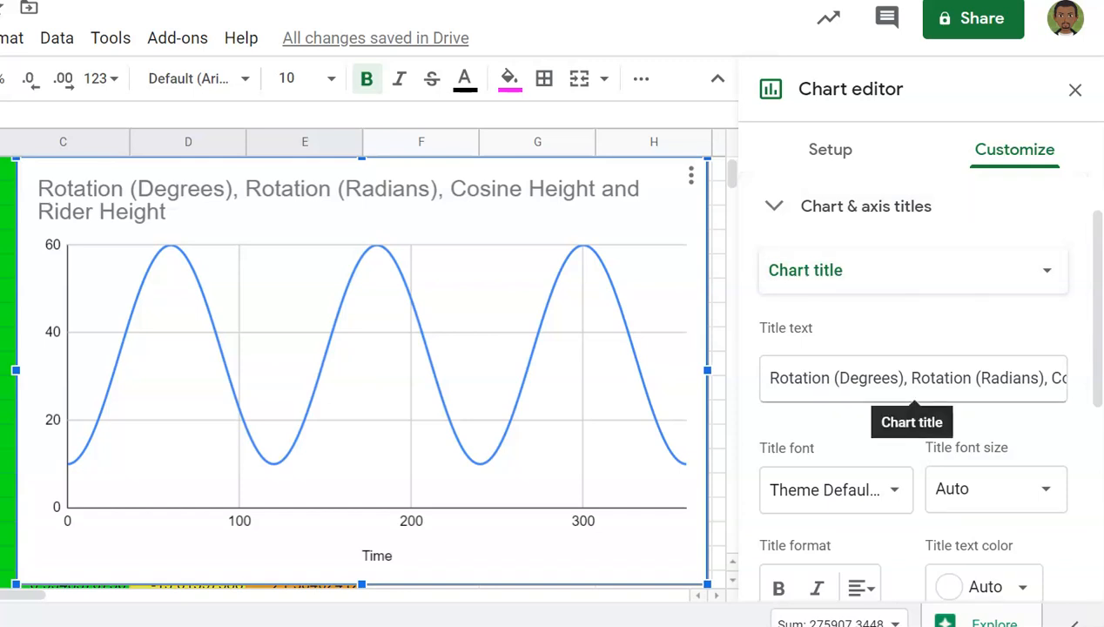
{"action": "left_click", "coordinate": [778, 378]}
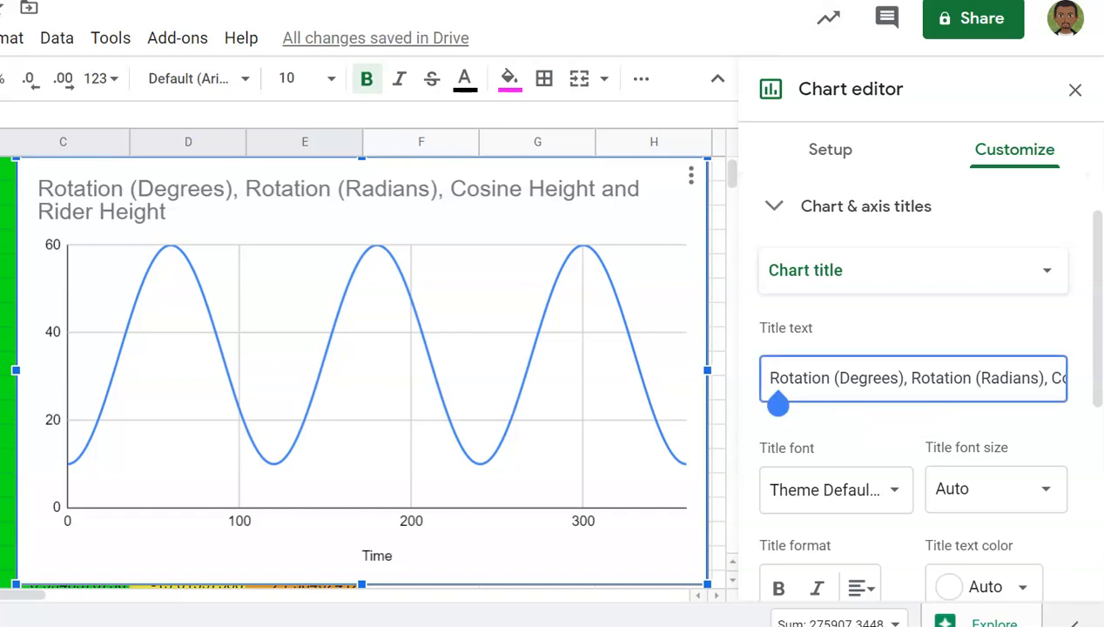
{"action": "key", "text": "Left"}
{"action": "key", "text": "shift+Right"}
{"action": "key", "text": "shift+Right"}
{"action": "key", "text": "shift+Right"}
{"action": "key", "text": "shift+Right"}
{"action": "key", "text": "shift+Right"}
{"action": "key", "text": "shift+Right"}
{"action": "key", "text": "shift+Right"}
{"action": "key", "text": "shift+Right"}
{"action": "key", "text": "shift+Right"}
{"action": "key", "text": "shift+Right"}
{"action": "key", "text": "shift+Right"}
{"action": "key", "text": "shift+Right"}
{"action": "key", "text": "shift+Right"}
{"action": "key", "text": "shift+Right"}
{"action": "key", "text": "shift+Right"}
{"action": "key", "text": "shift+Right"}
{"action": "key", "text": "shift+Right"}
{"action": "key", "text": "shift+Right"}
{"action": "key", "text": "shift+Right"}
{"action": "key", "text": "shift+Right"}
{"action": "key", "text": "shift+Right"}
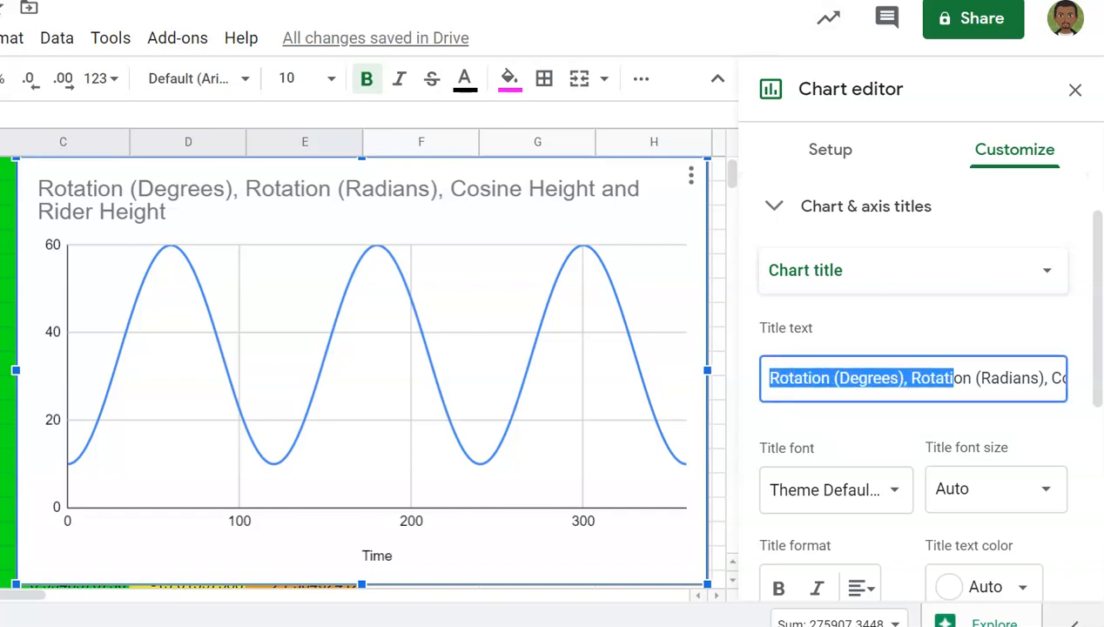
{"action": "key", "text": "shift+Right"}
{"action": "key", "text": "shift+Right"}
{"action": "key", "text": "shift+Right"}
{"action": "key", "text": "shift+Right"}
{"action": "key", "text": "shift+Right"}
{"action": "key", "text": "shift+Right"}
{"action": "key", "text": "shift+Right"}
{"action": "key", "text": "shift+Right"}
{"action": "key", "text": "shift+Right"}
{"action": "key", "text": "shift+Right"}
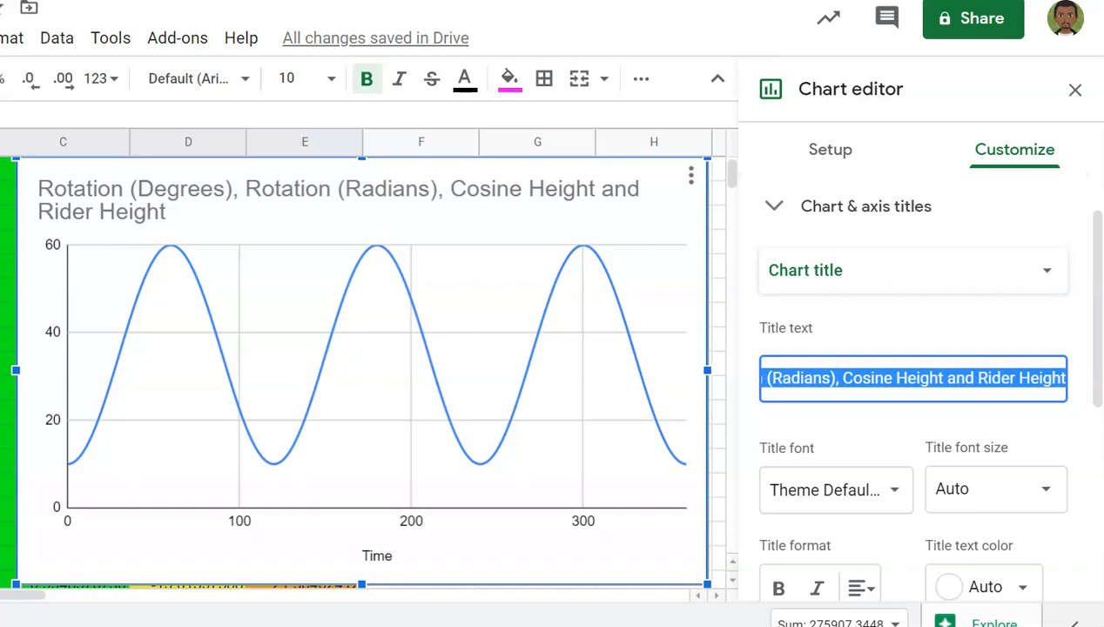
{"action": "type", "text": "Fe"}
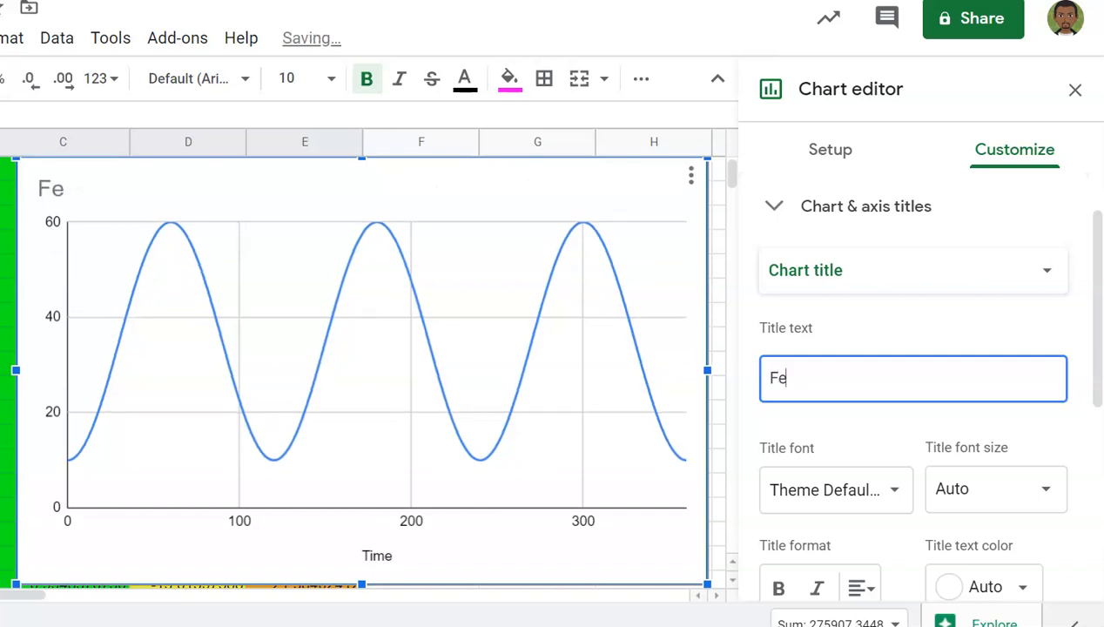
{"action": "type", "text": "rris Wh"}
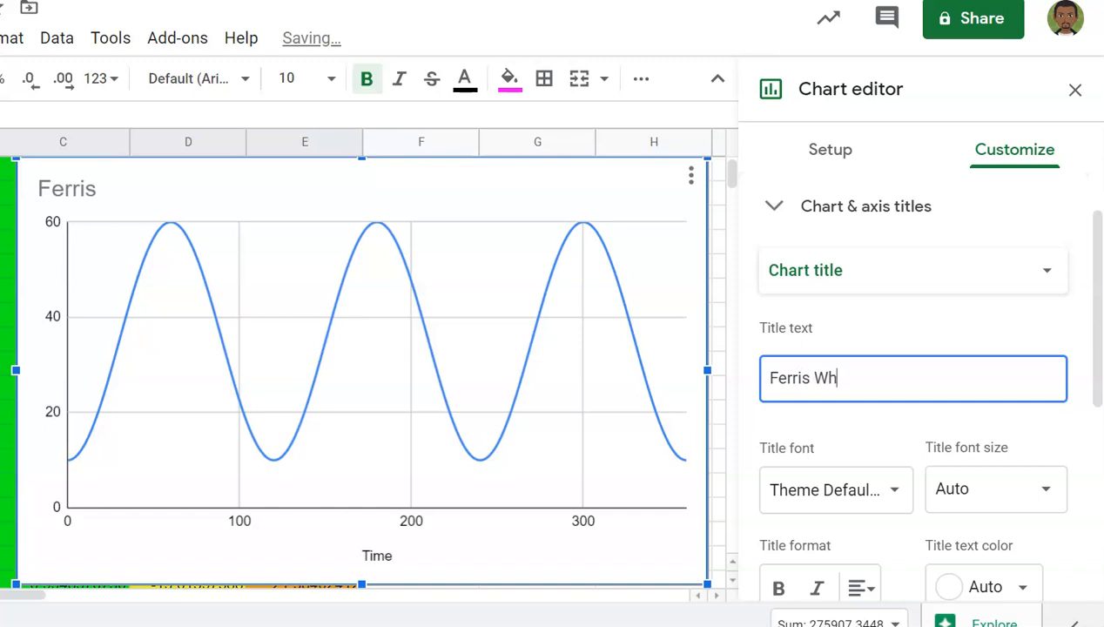
{"action": "type", "text": "eel P"}
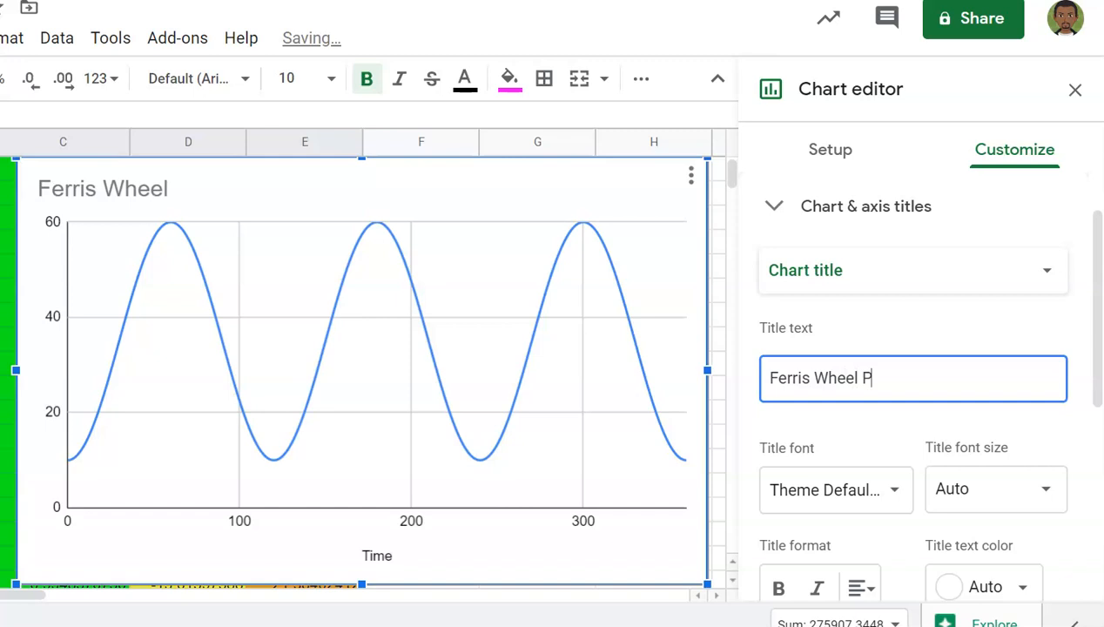
{"action": "type", "text": "roject"}
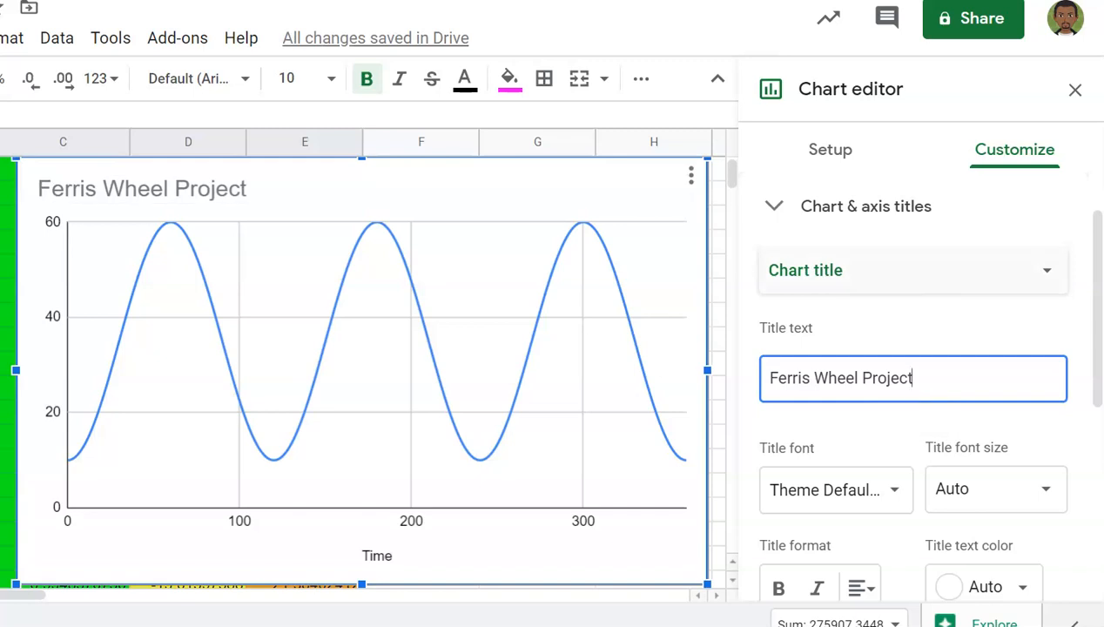
{"action": "left_click", "coordinate": [905, 282]}
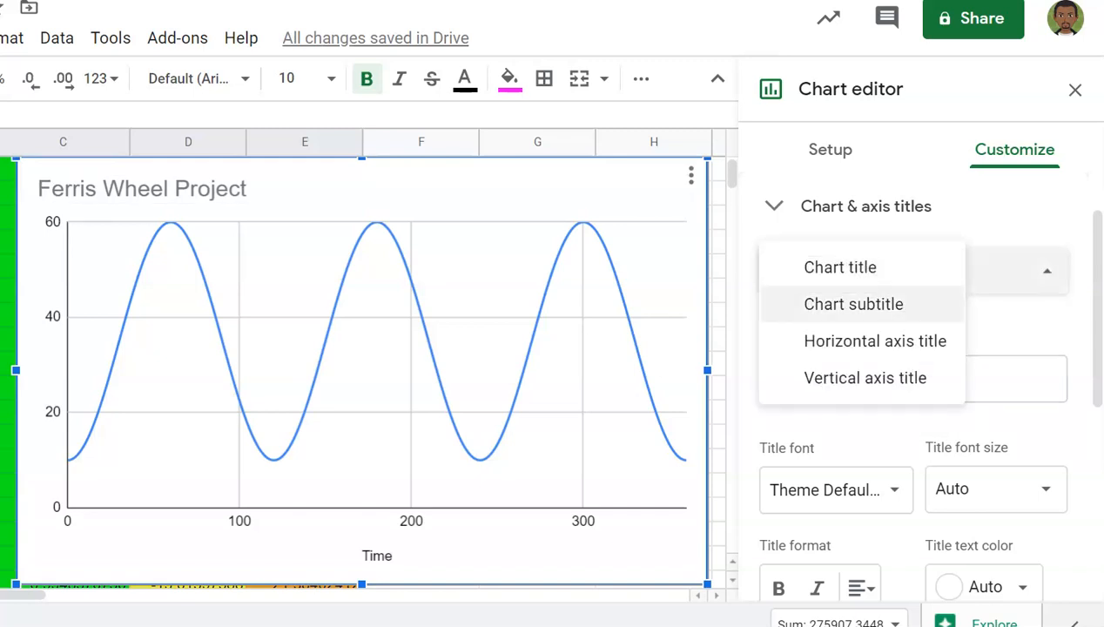
Step: Add the chart subtitle 'Height of Rider over Time', fixing the missing space
{"action": "left_click", "coordinate": [854, 304]}
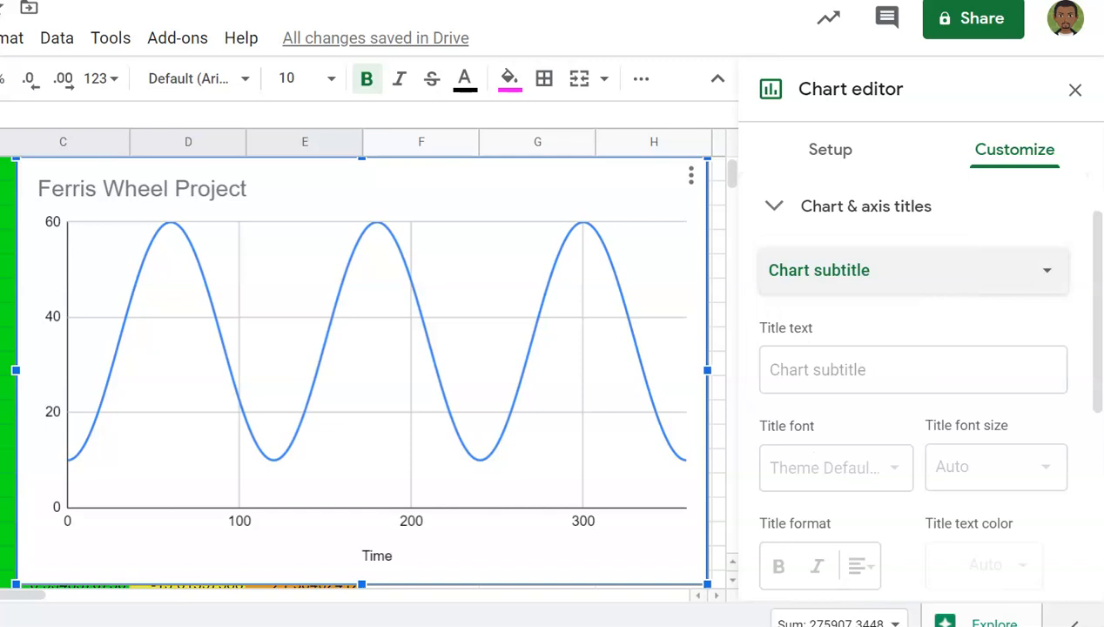
{"action": "left_click", "coordinate": [910, 379]}
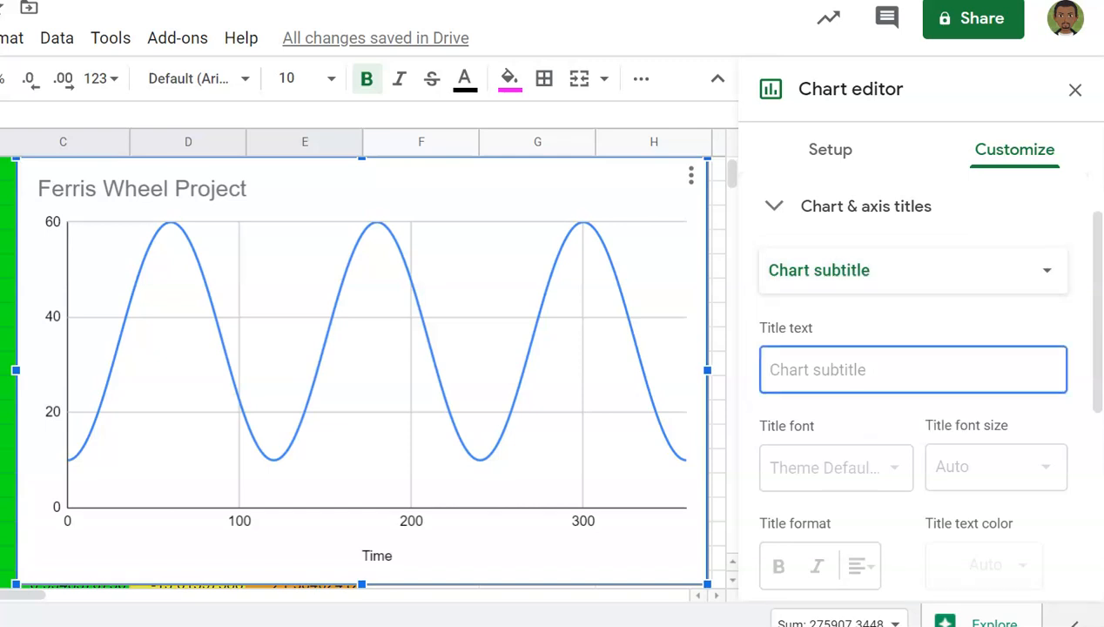
{"action": "type", "text": "Hei"}
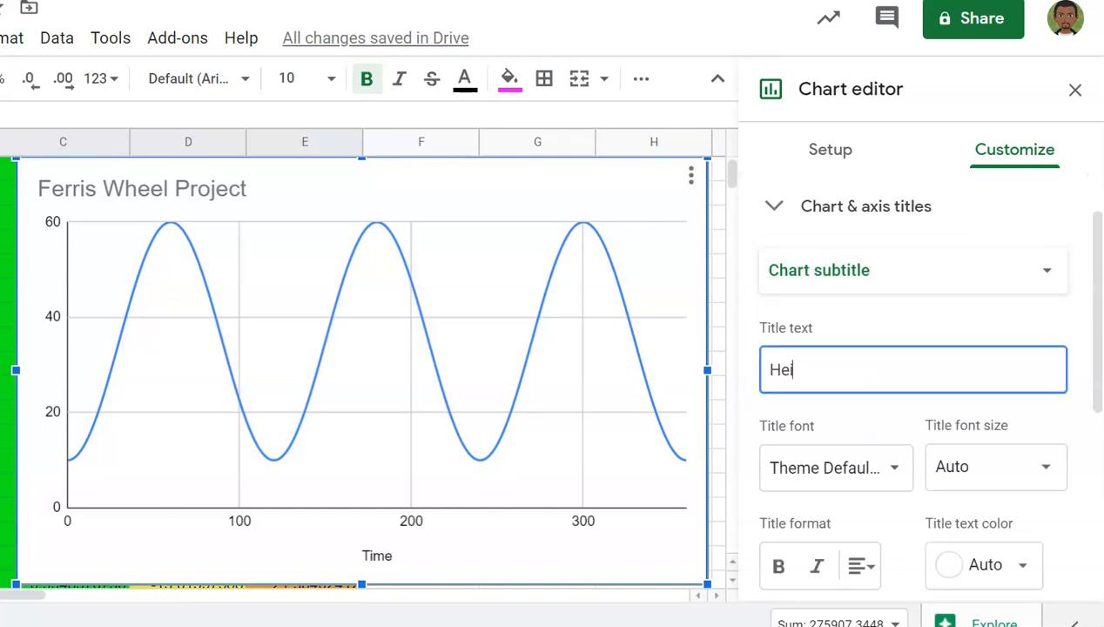
{"action": "type", "text": "ght of Rider"}
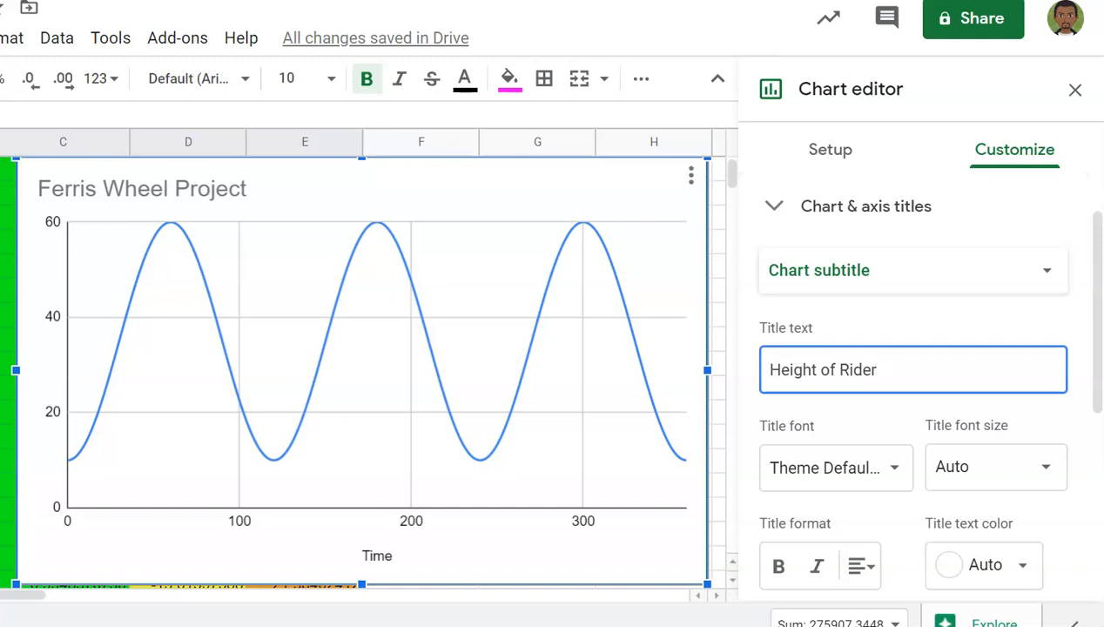
{"action": "type", "text": " over"}
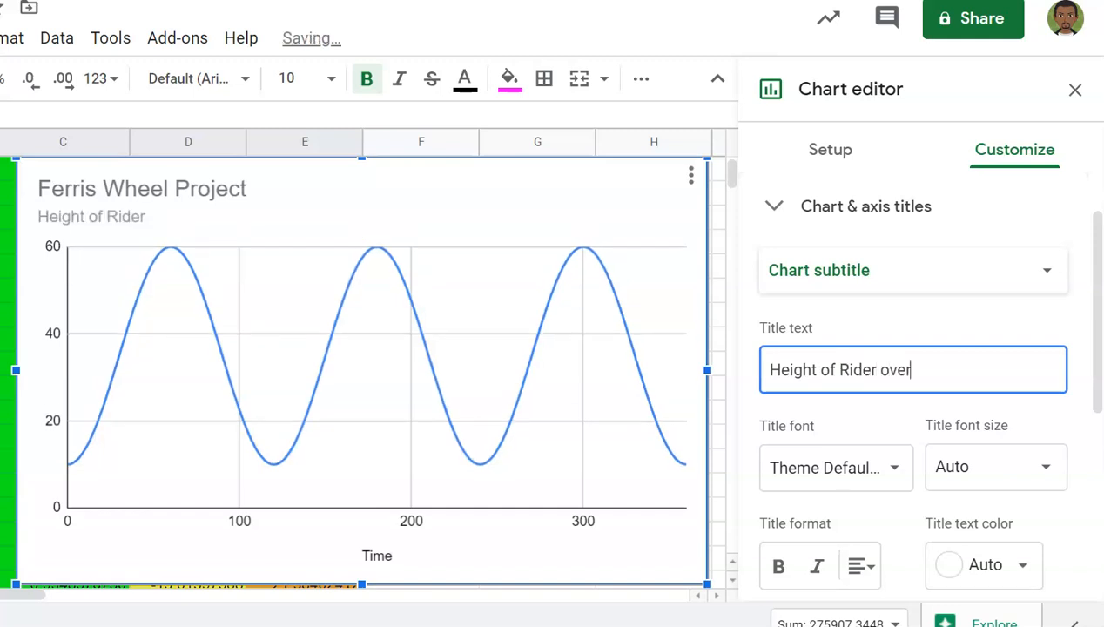
{"action": "type", "text": "Time"}
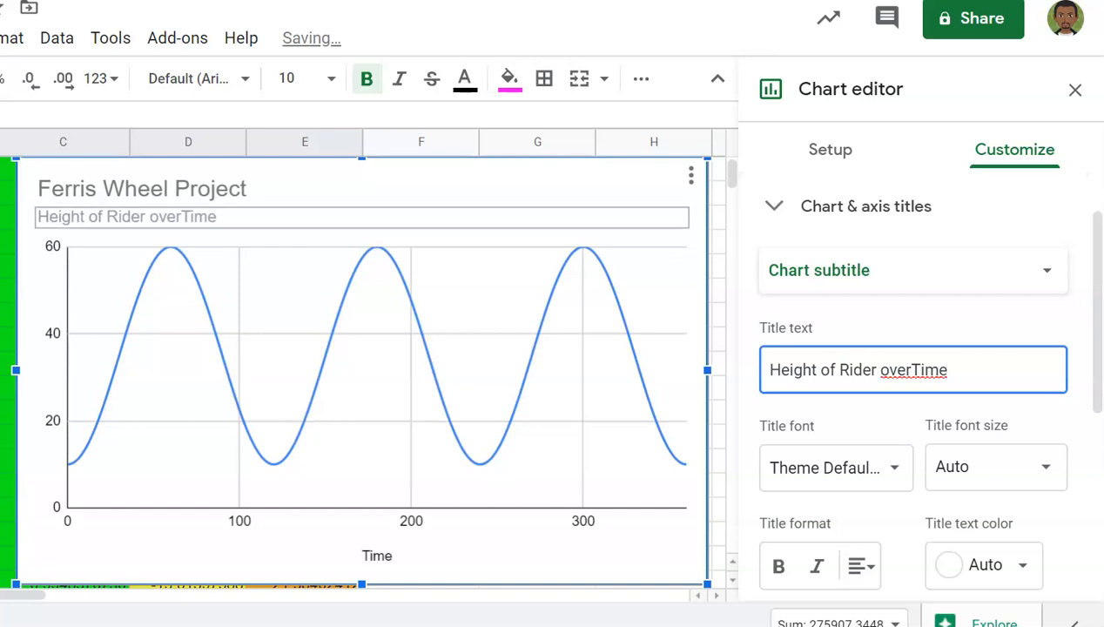
{"action": "double_click", "coordinate": [148, 217]}
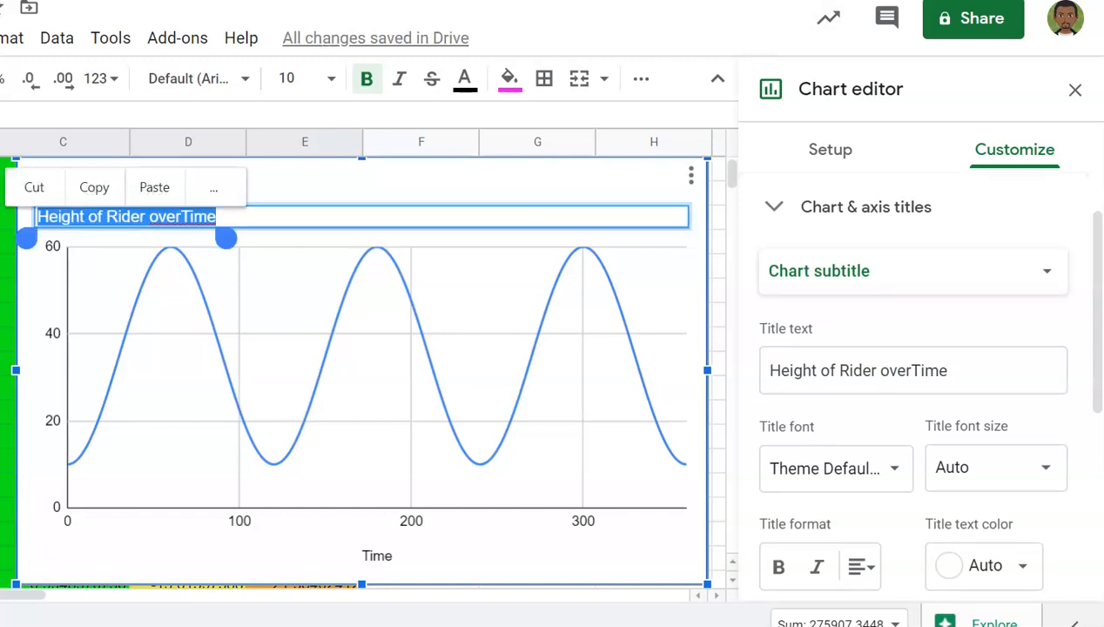
{"action": "left_click", "coordinate": [179, 216]}
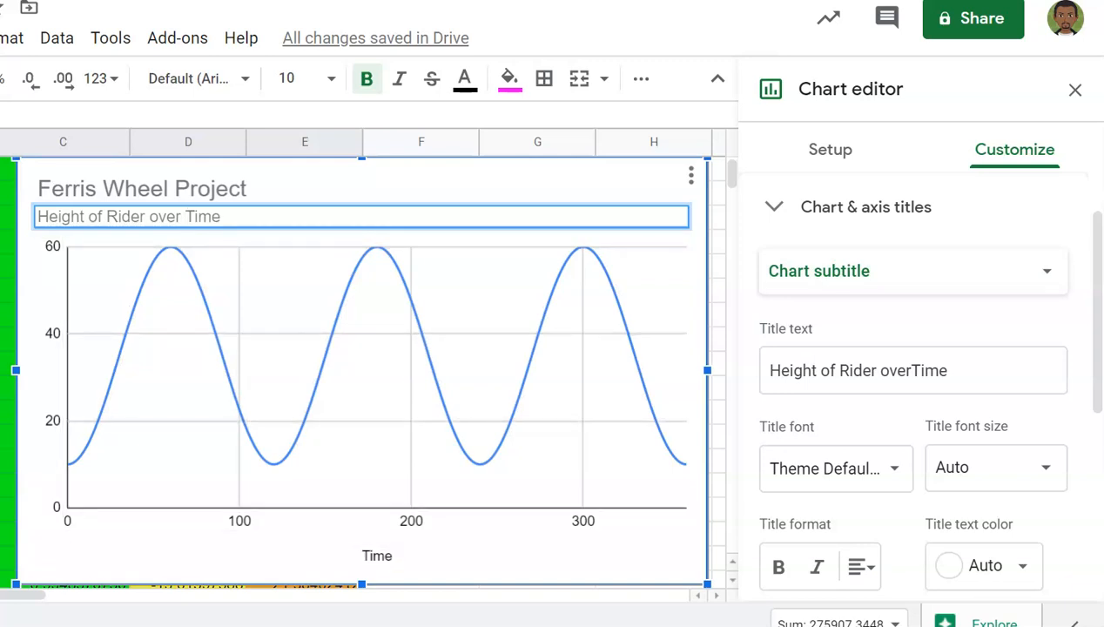
{"action": "left_click", "coordinate": [913, 272]}
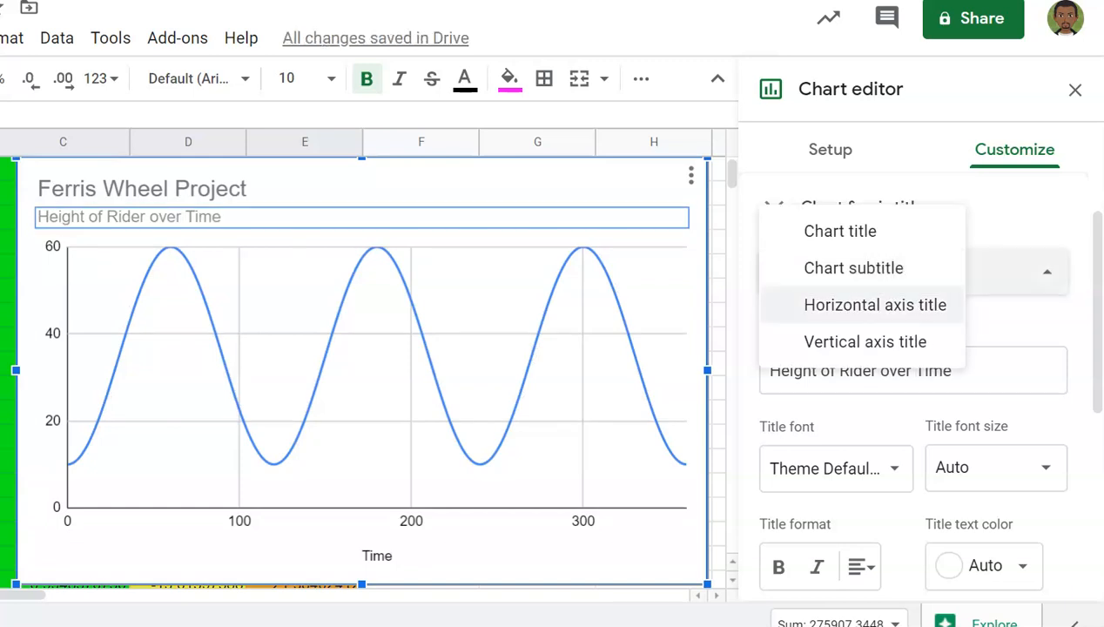
Step: Title the horizontal axis 'Time in Seconds'
{"action": "left_click", "coordinate": [875, 305]}
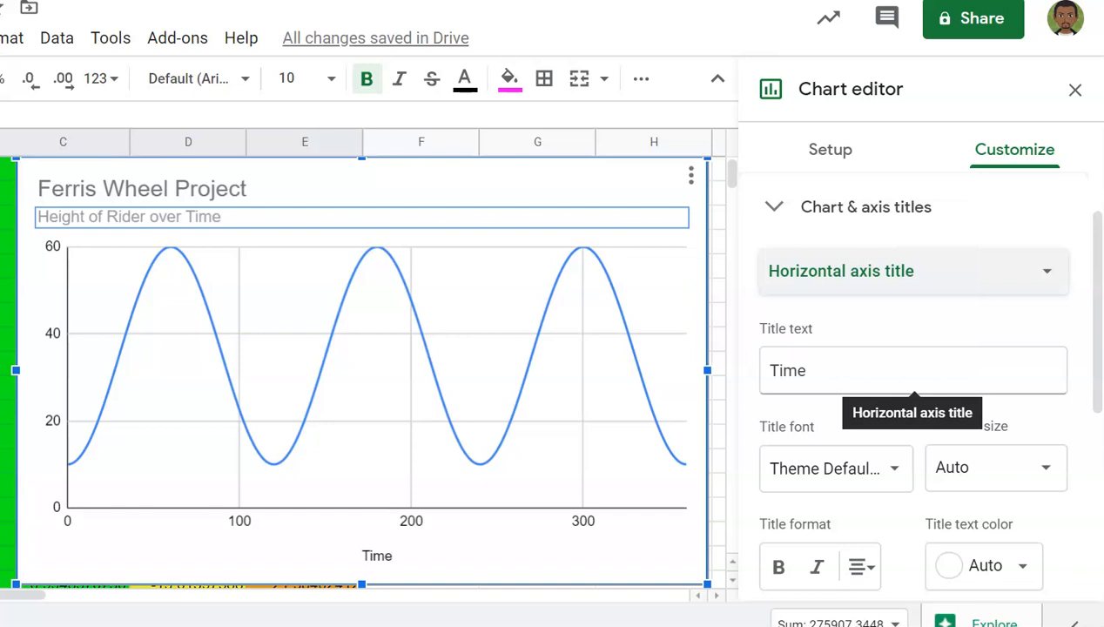
{"action": "left_click", "coordinate": [804, 373]}
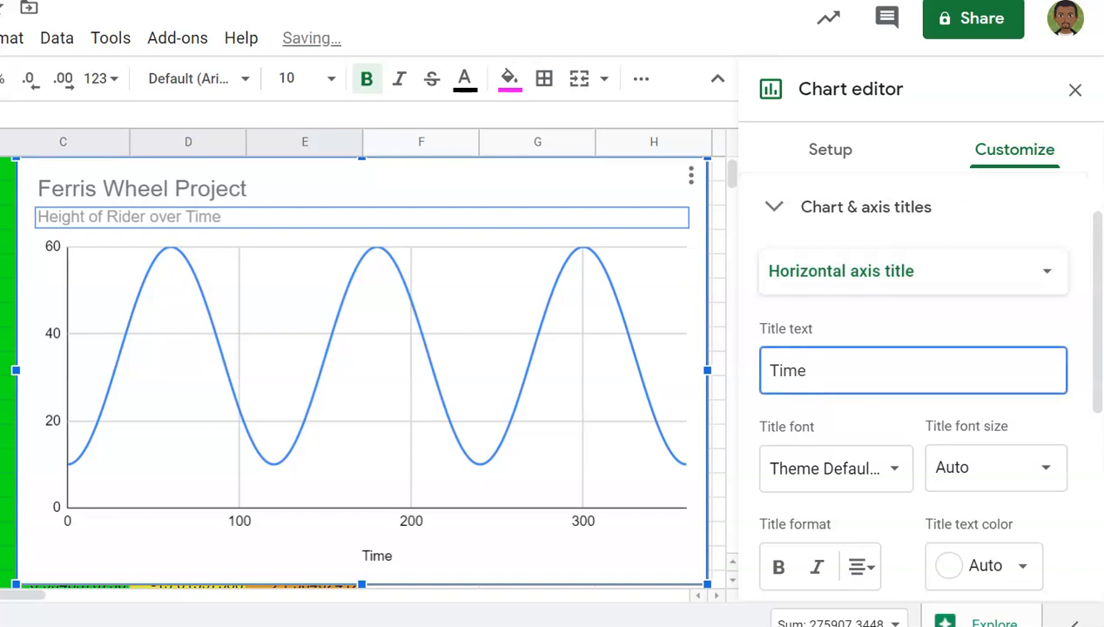
{"action": "type", "text": "in "}
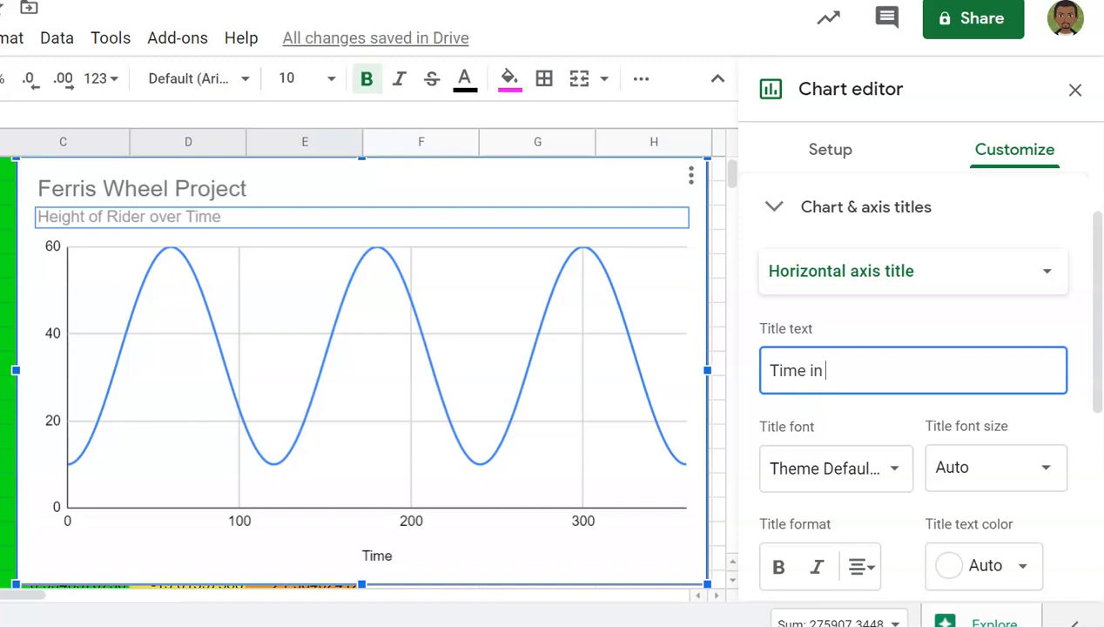
{"action": "type", "text": "Seconds"}
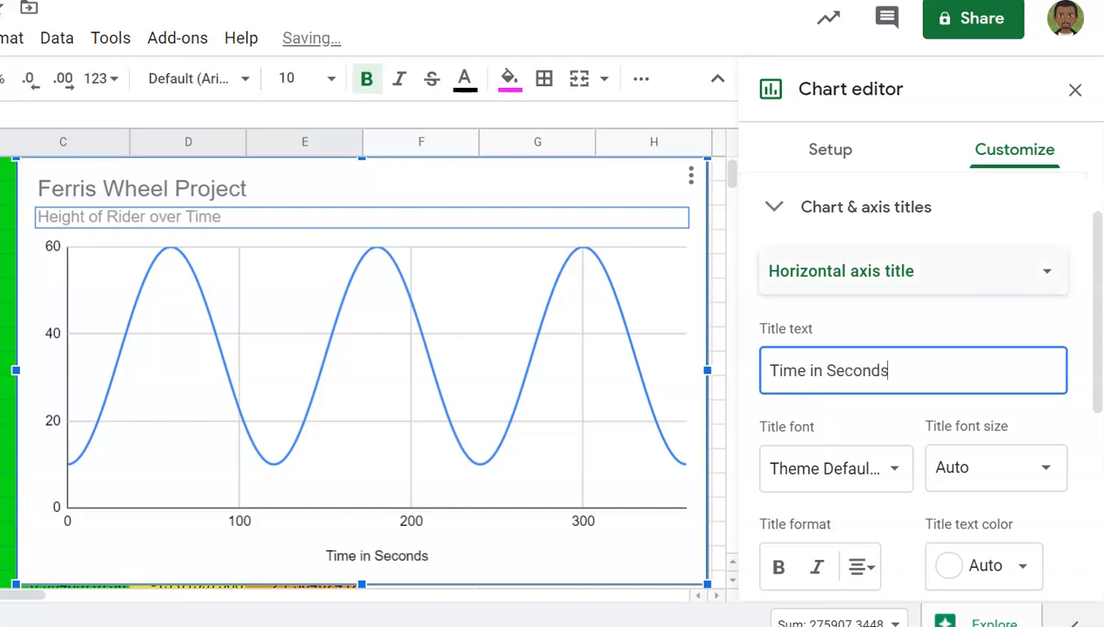
{"action": "left_click", "coordinate": [915, 271]}
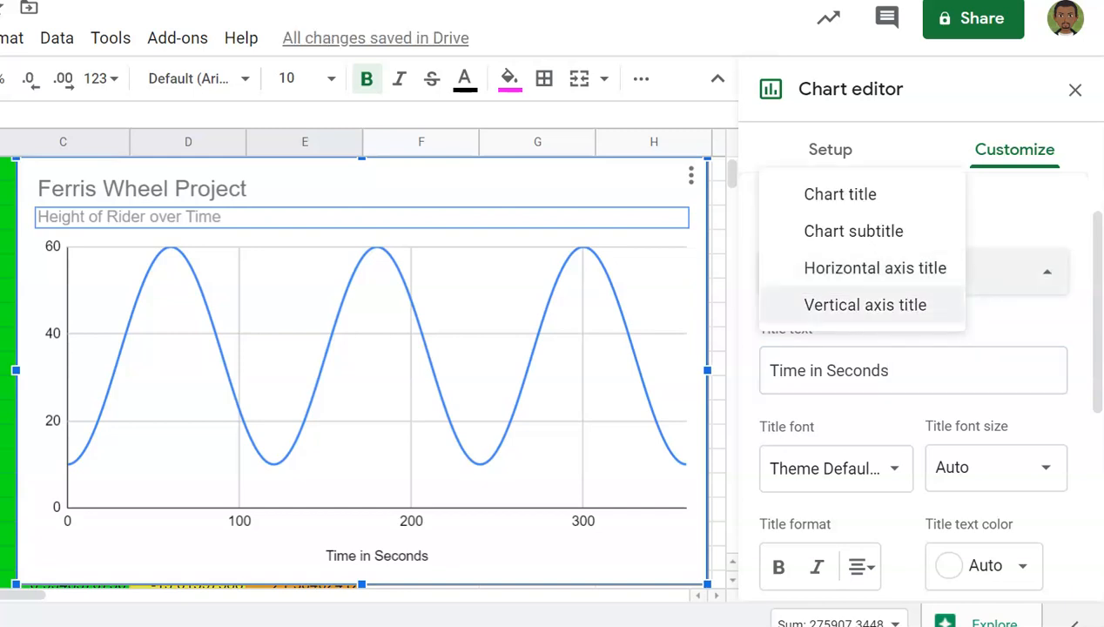
Step: Title the vertical axis 'Height in Feet'
{"action": "left_click", "coordinate": [865, 305]}
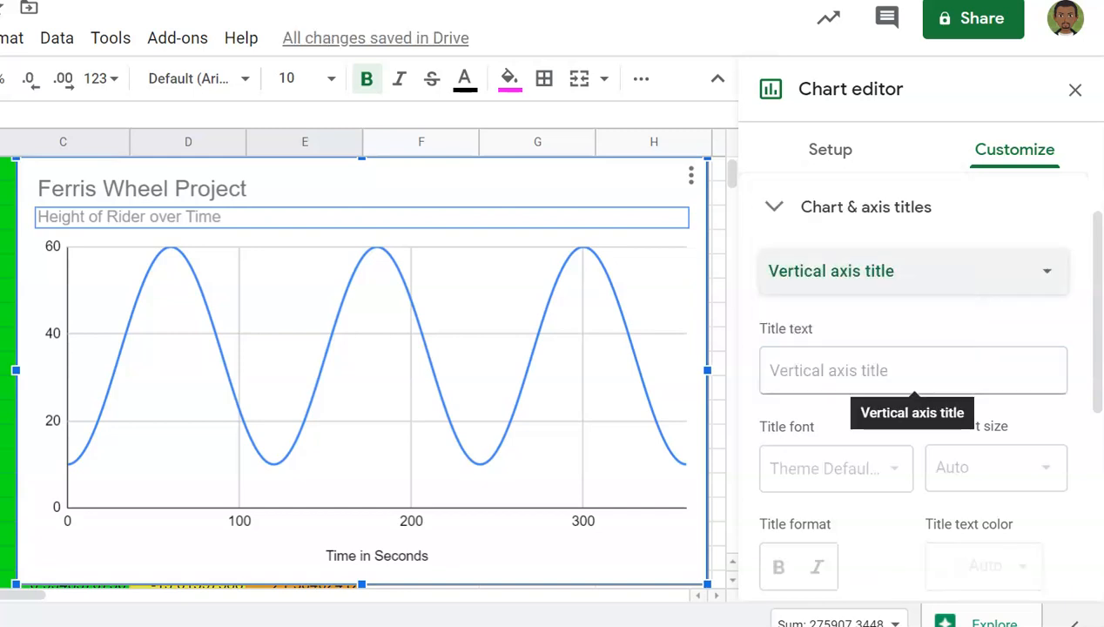
{"action": "left_click", "coordinate": [913, 371]}
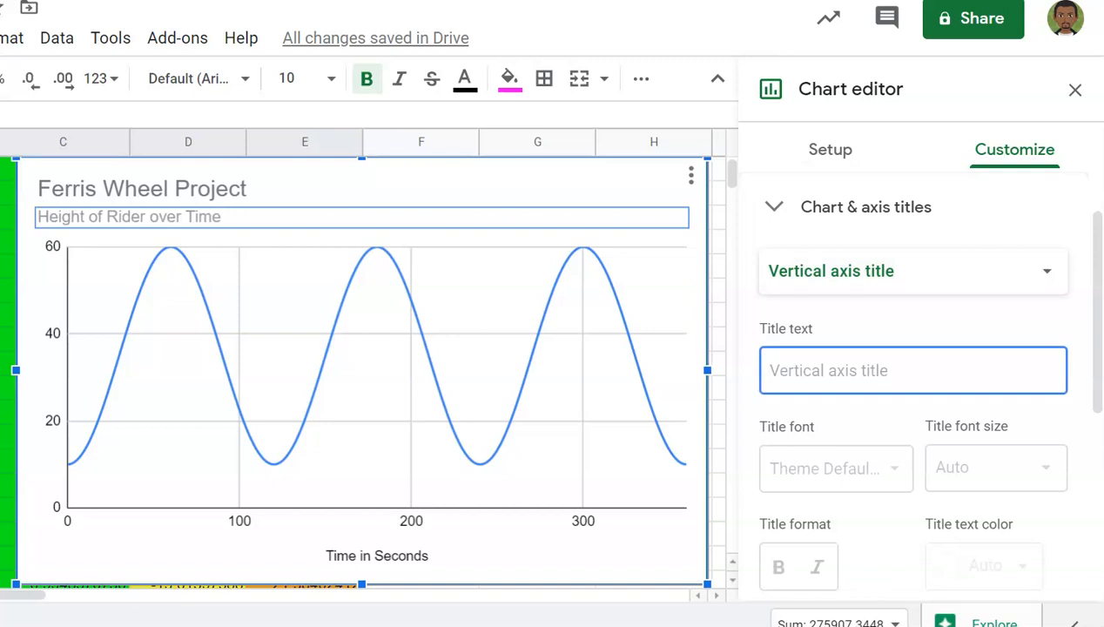
{"action": "type", "text": "Height in Feet"}
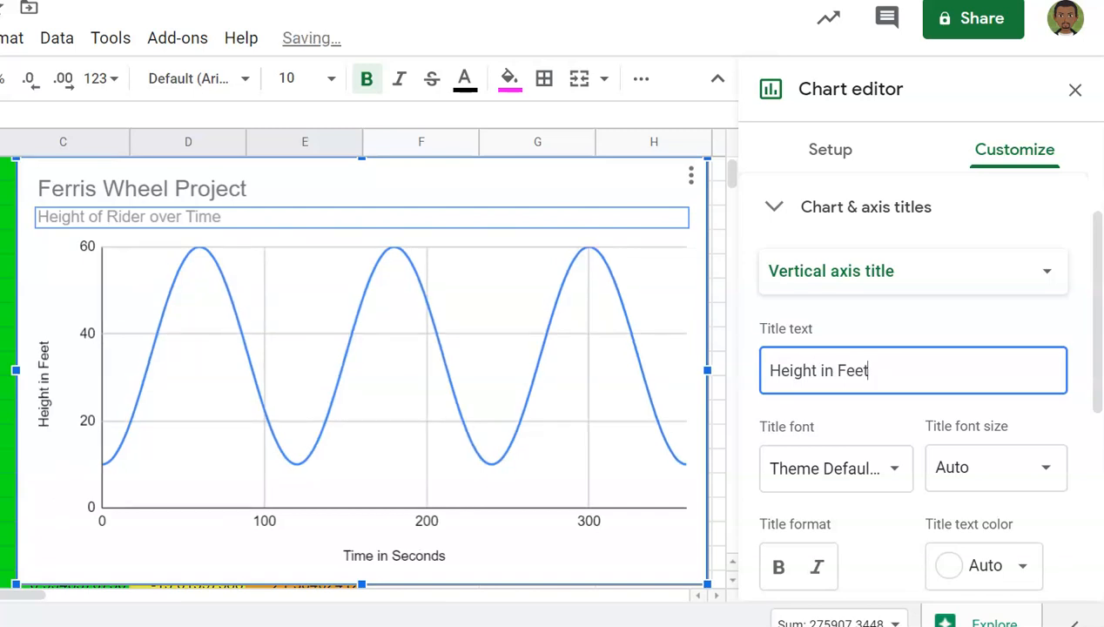
{"action": "left_click", "coordinate": [913, 271]}
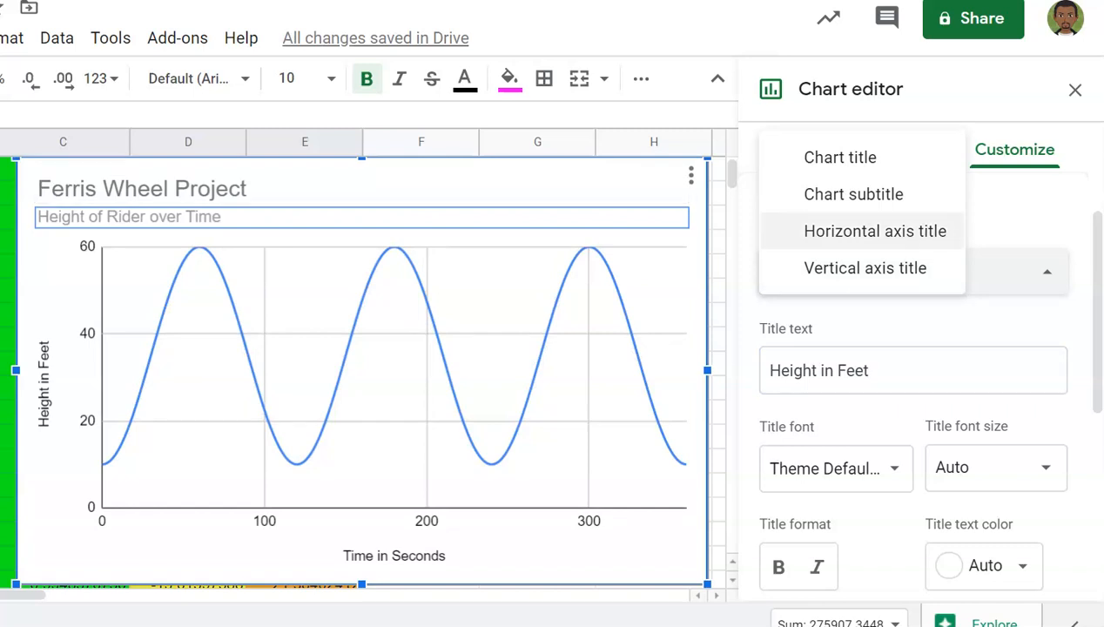
{"action": "left_click", "coordinate": [840, 158]}
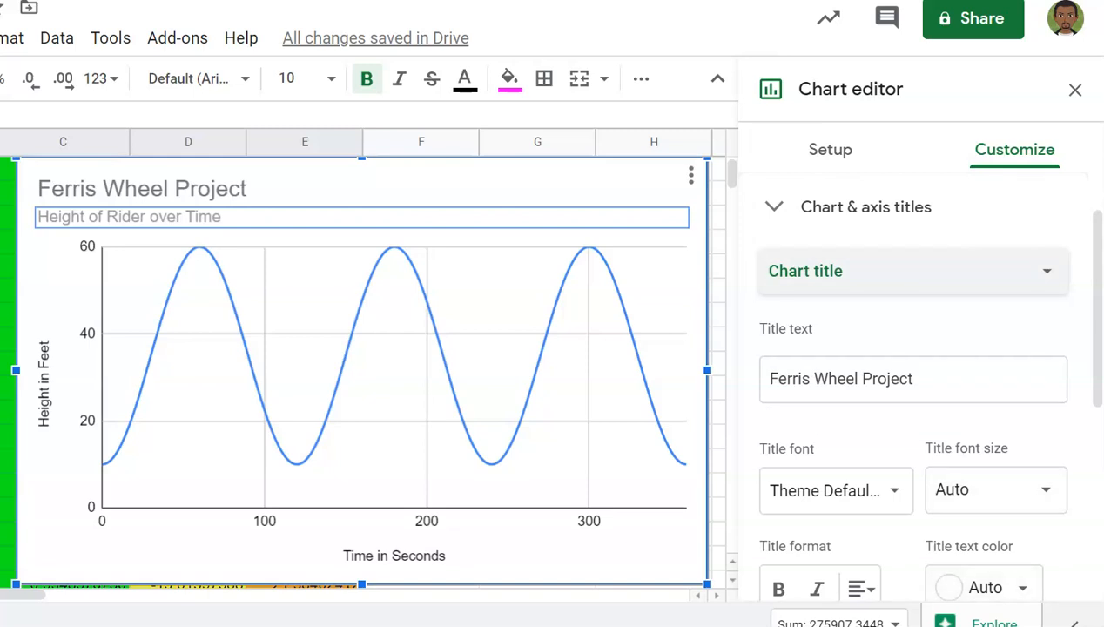
Step: Colour the Ferris Wheel Project chart title magenta
{"action": "scroll", "coordinate": [957, 392], "scroll_direction": "down", "scroll_amount": 2}
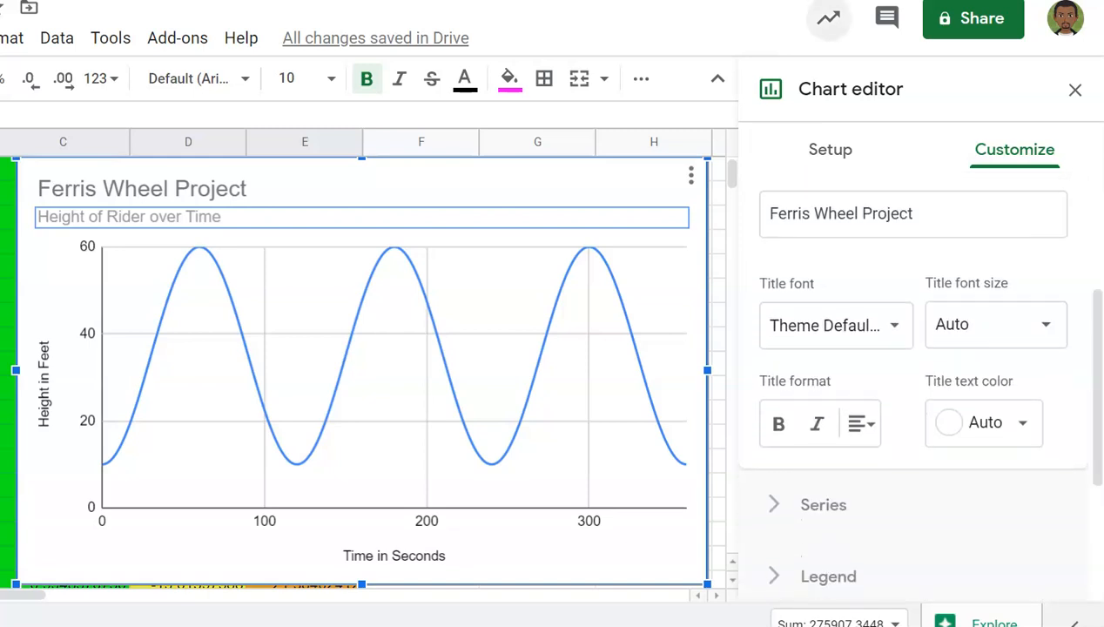
{"action": "left_click", "coordinate": [984, 423]}
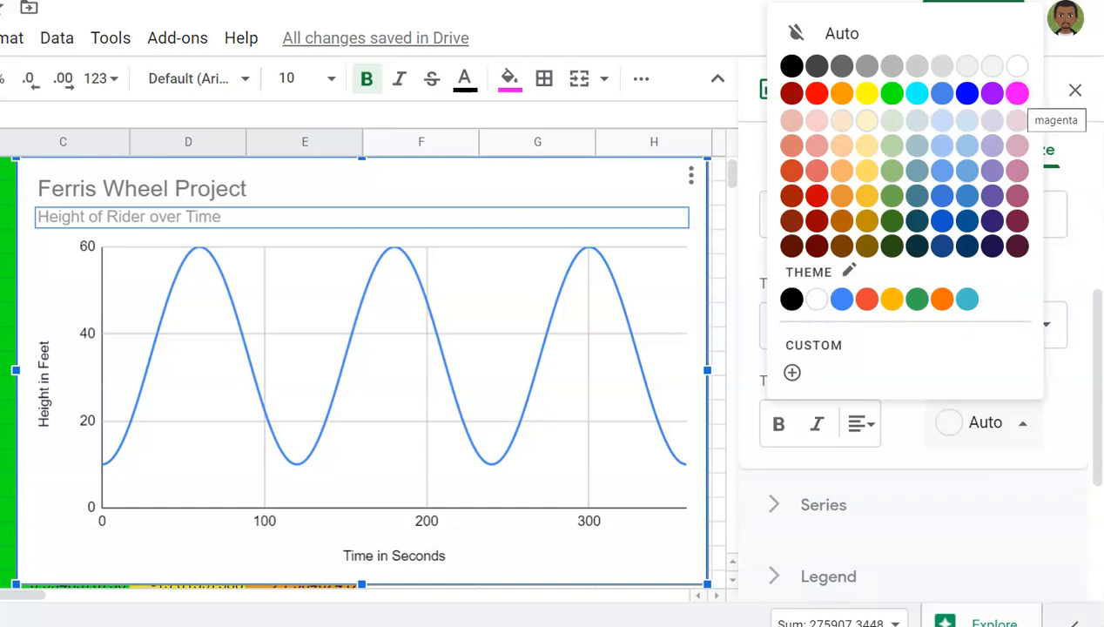
{"action": "left_click", "coordinate": [1017, 92]}
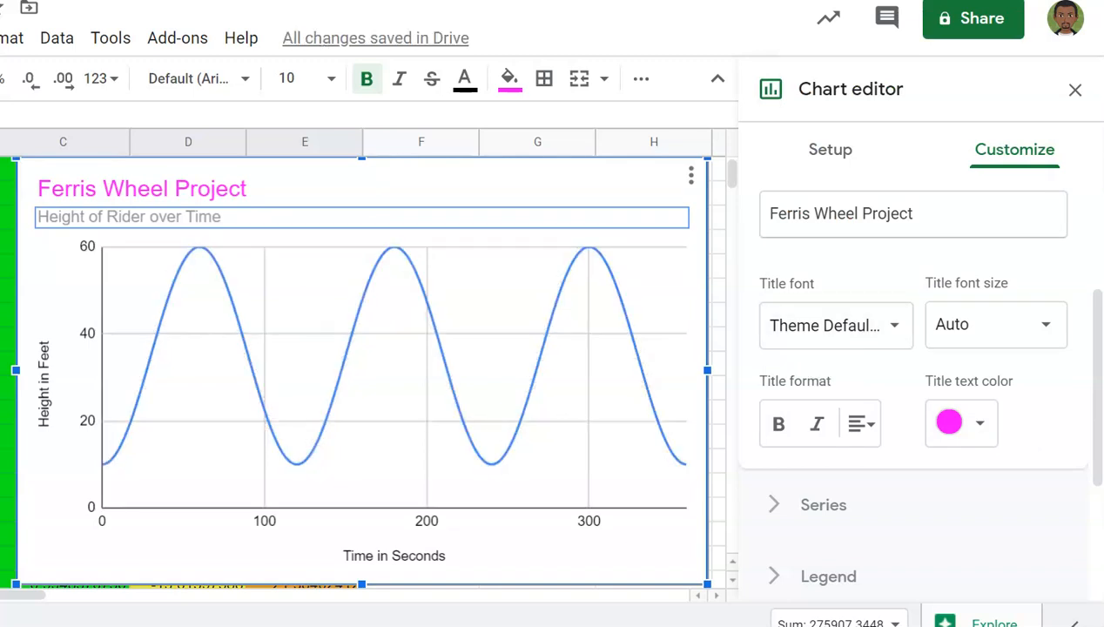
{"action": "left_click", "coordinate": [889, 214]}
{"action": "left_click", "coordinate": [912, 214]}
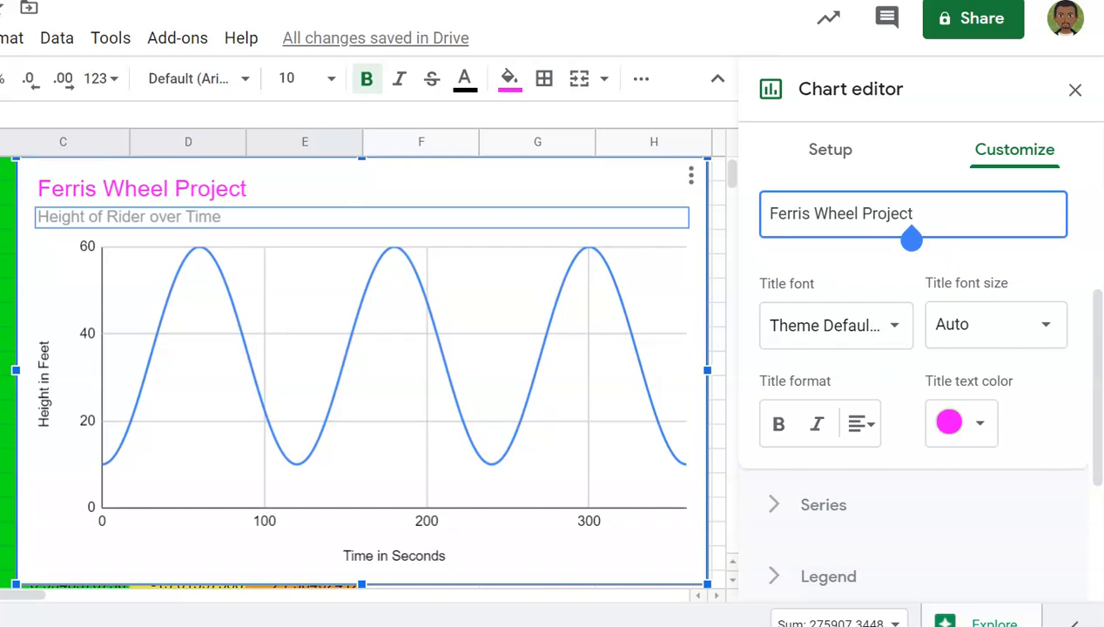
Step: Colour the chart subtitle purple and close the chart editor
{"action": "scroll", "coordinate": [914, 374], "scroll_direction": "up", "scroll_amount": 3}
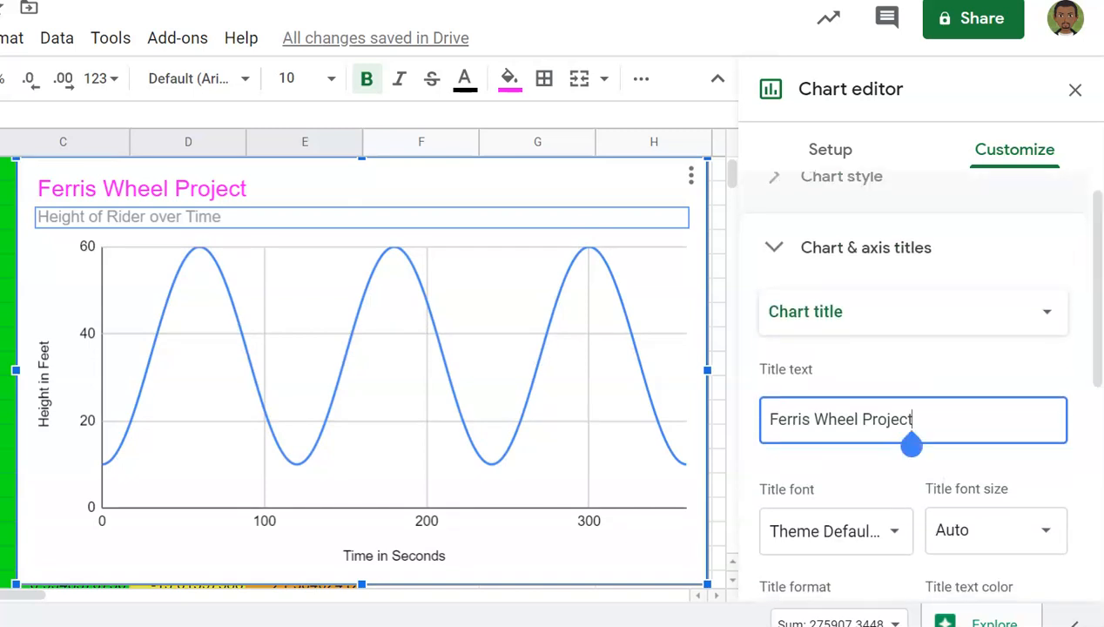
{"action": "left_click", "coordinate": [913, 311]}
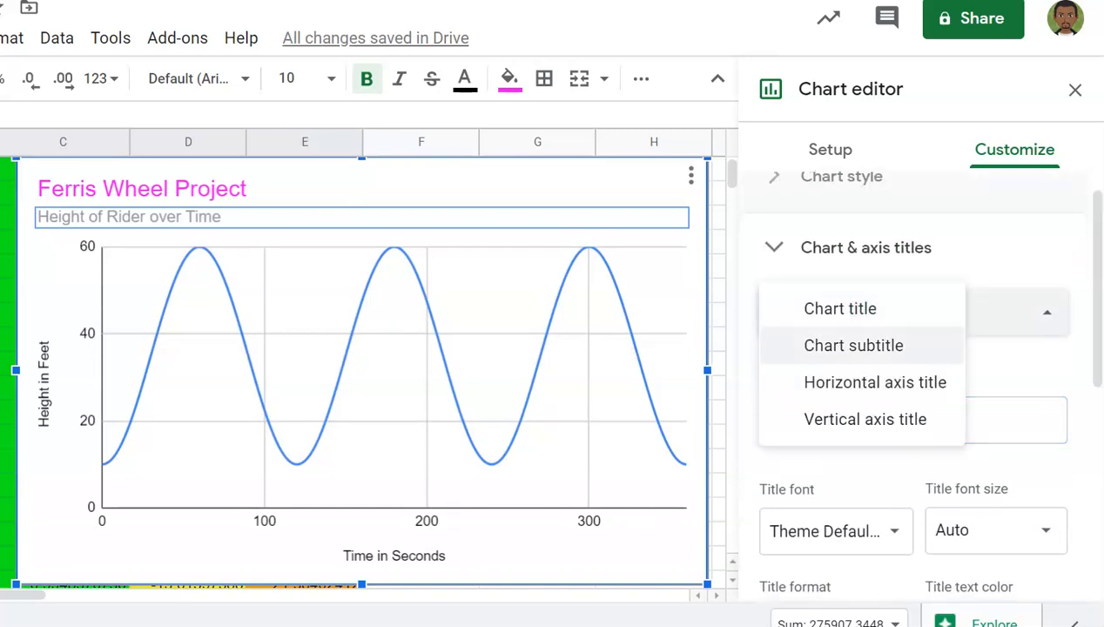
{"action": "left_click", "coordinate": [853, 342]}
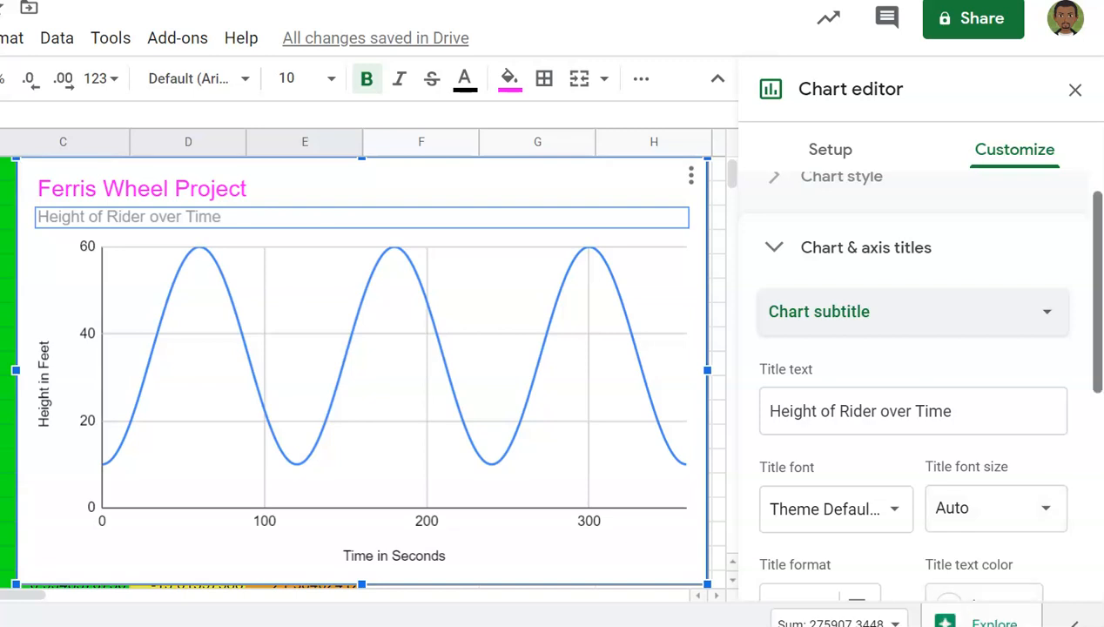
{"action": "left_click_drag", "start_coordinate": [1097, 291], "coordinate": [1098, 329]}
{"action": "left_click", "coordinate": [985, 531]}
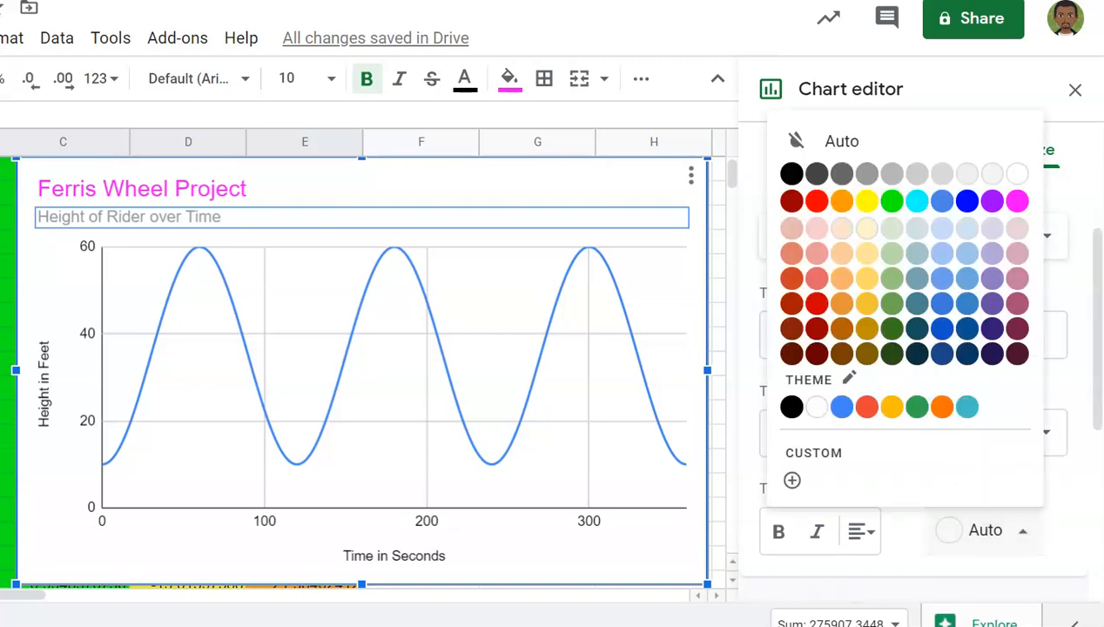
{"action": "left_click", "coordinate": [991, 202]}
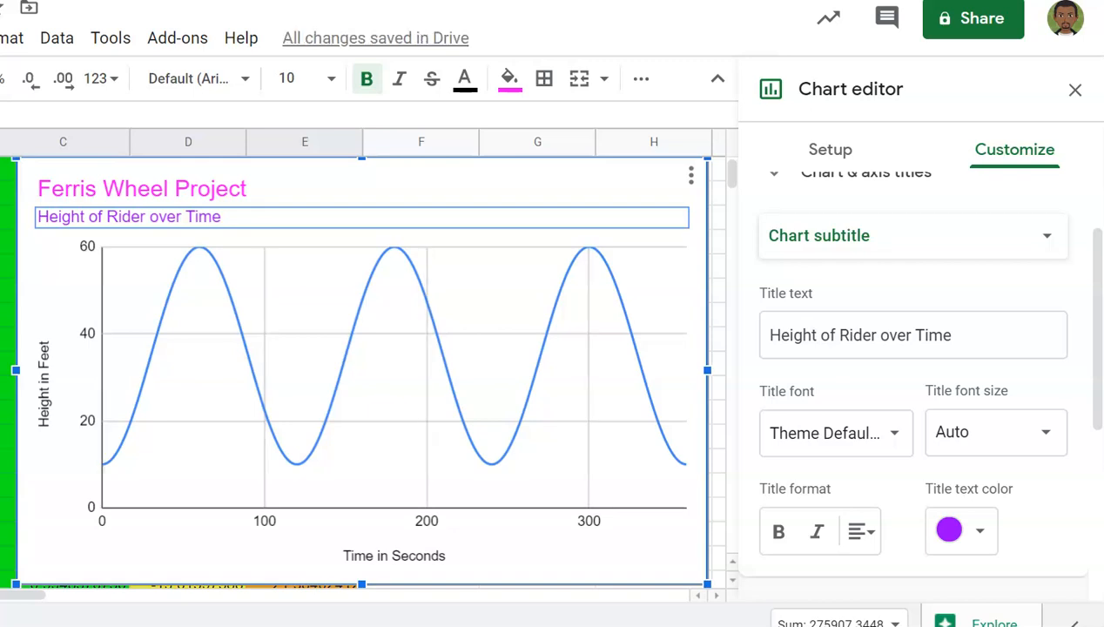
{"action": "left_click", "coordinate": [1075, 90]}
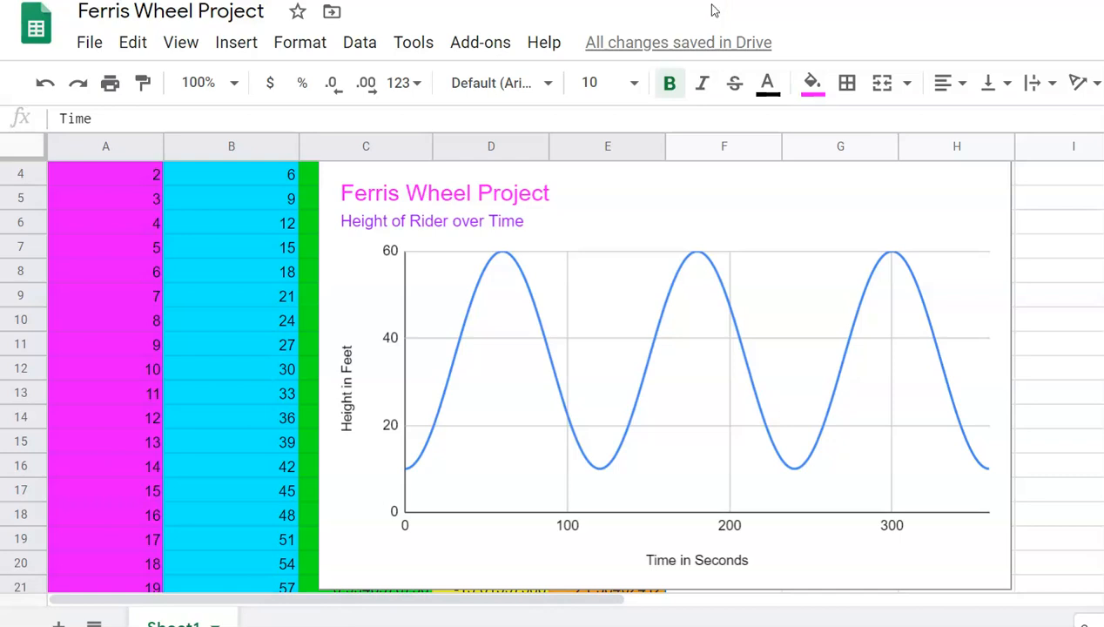
Step: Move the chart to the right of column E with its top at row 1
{"action": "left_click", "coordinate": [666, 374]}
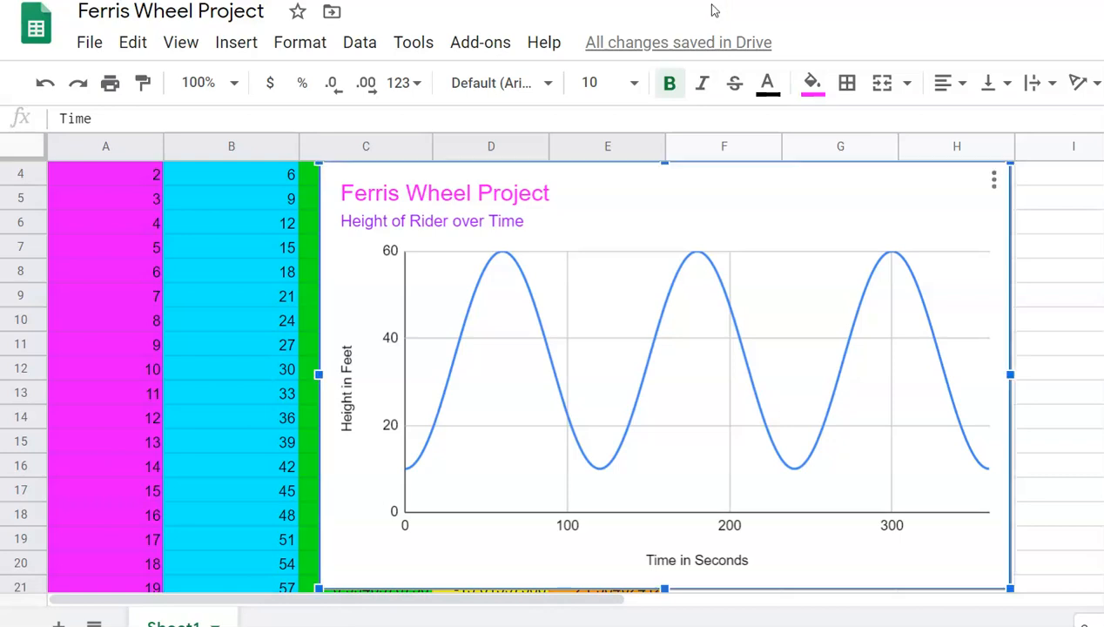
{"action": "left_click_drag", "start_coordinate": [665, 375], "coordinate": [702, 383]}
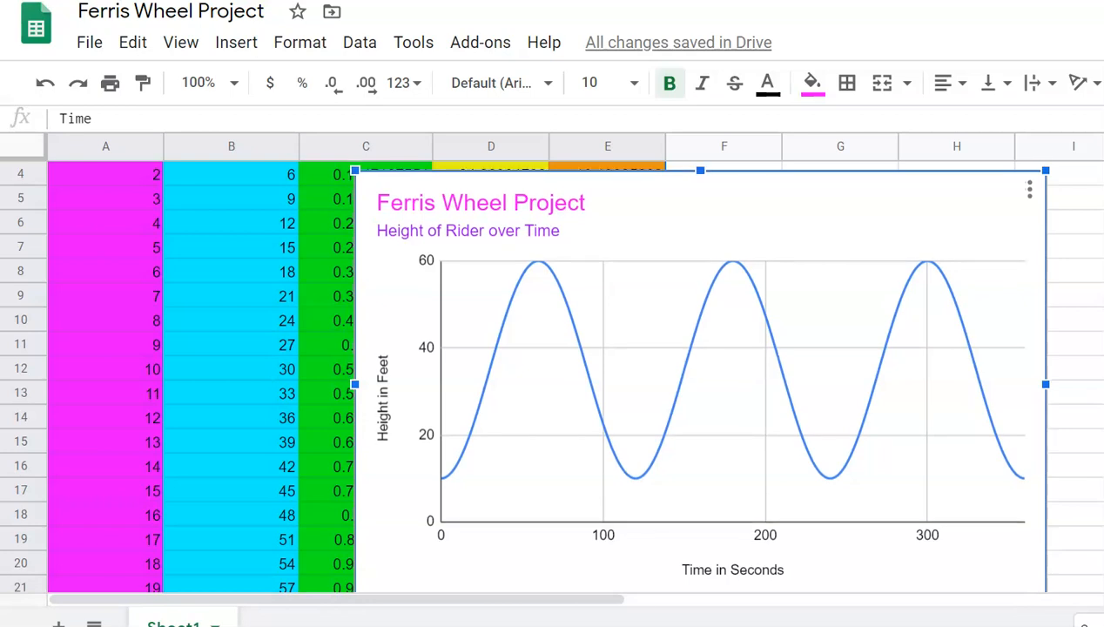
{"action": "left_click_drag", "start_coordinate": [702, 384], "coordinate": [1017, 381]}
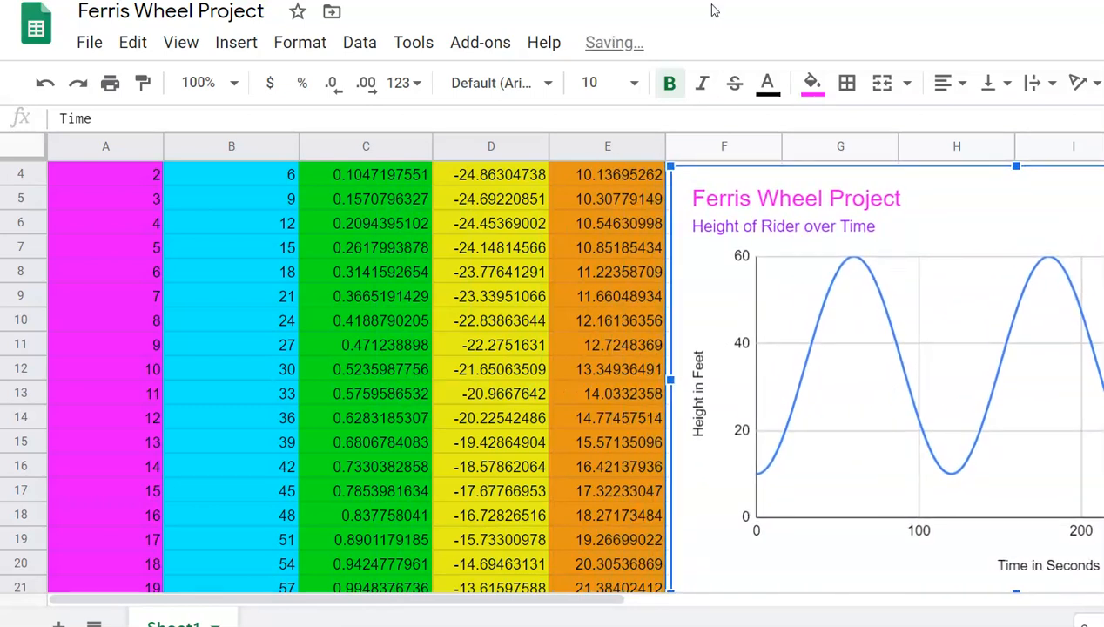
{"action": "scroll", "coordinate": [575, 377], "scroll_direction": "up", "scroll_amount": 1}
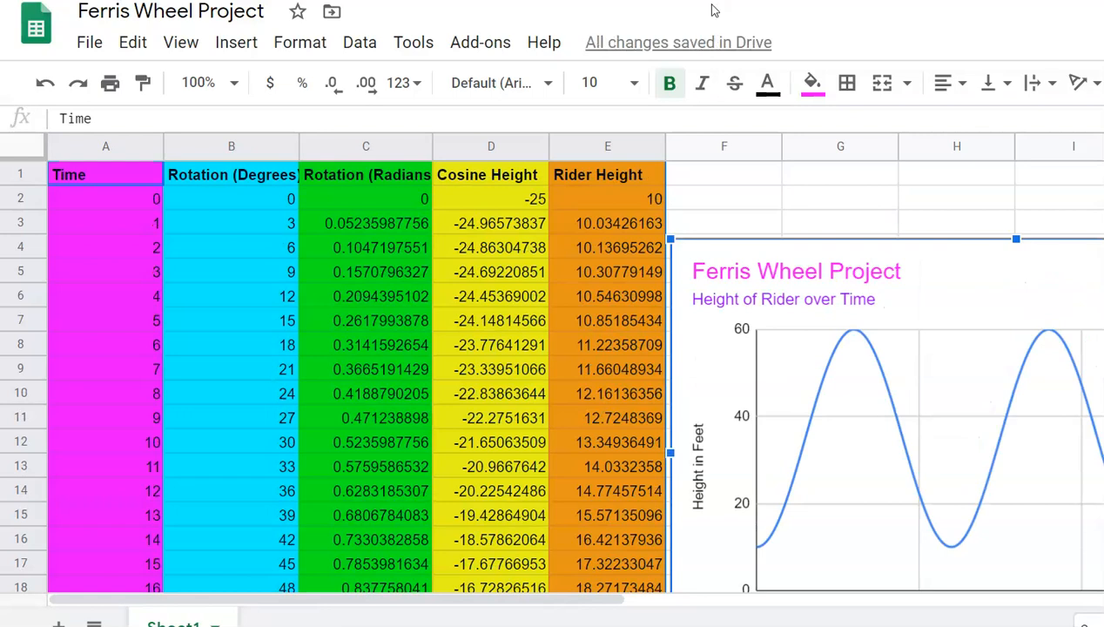
{"action": "left_click_drag", "start_coordinate": [854, 331], "coordinate": [854, 260]}
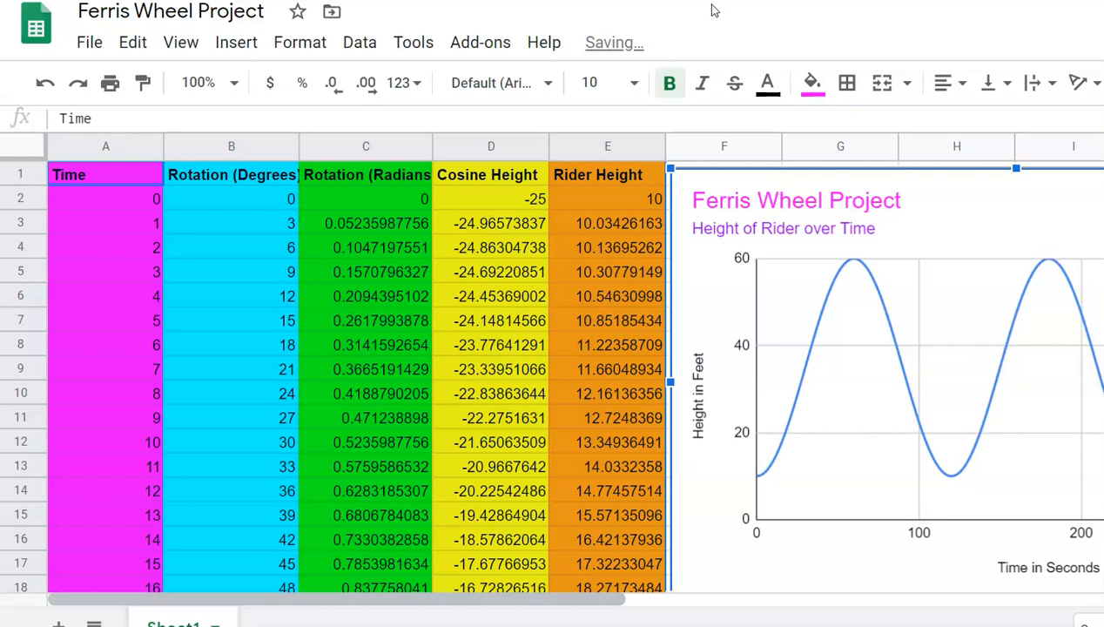
{"action": "scroll", "coordinate": [575, 366], "scroll_direction": "right", "scroll_amount": 3}
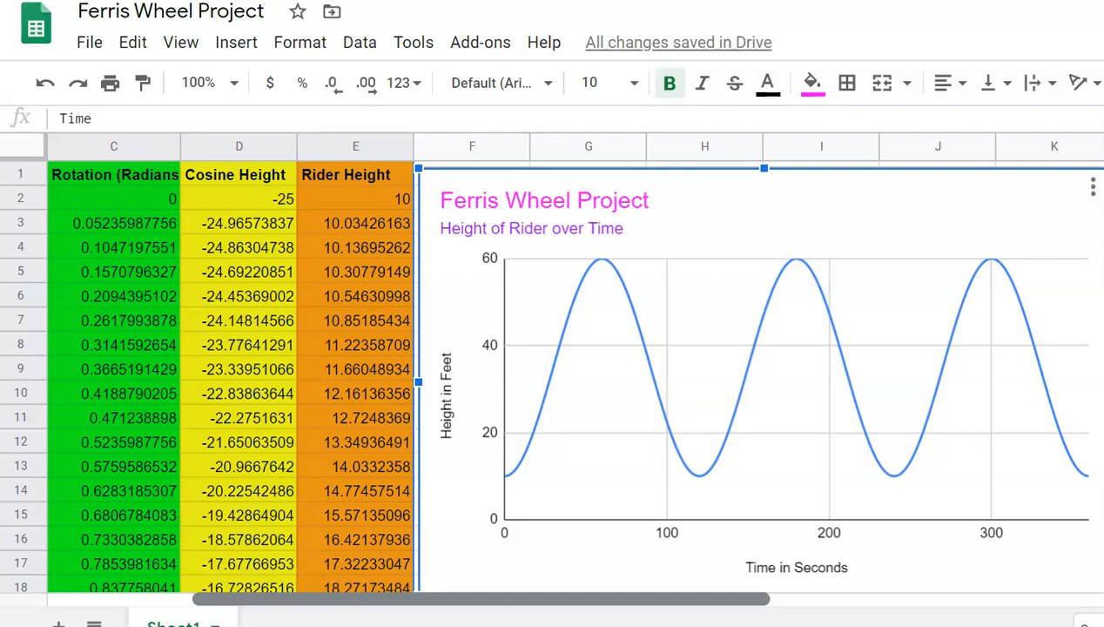
{"action": "scroll", "coordinate": [575, 366], "scroll_direction": "left", "scroll_amount": 3}
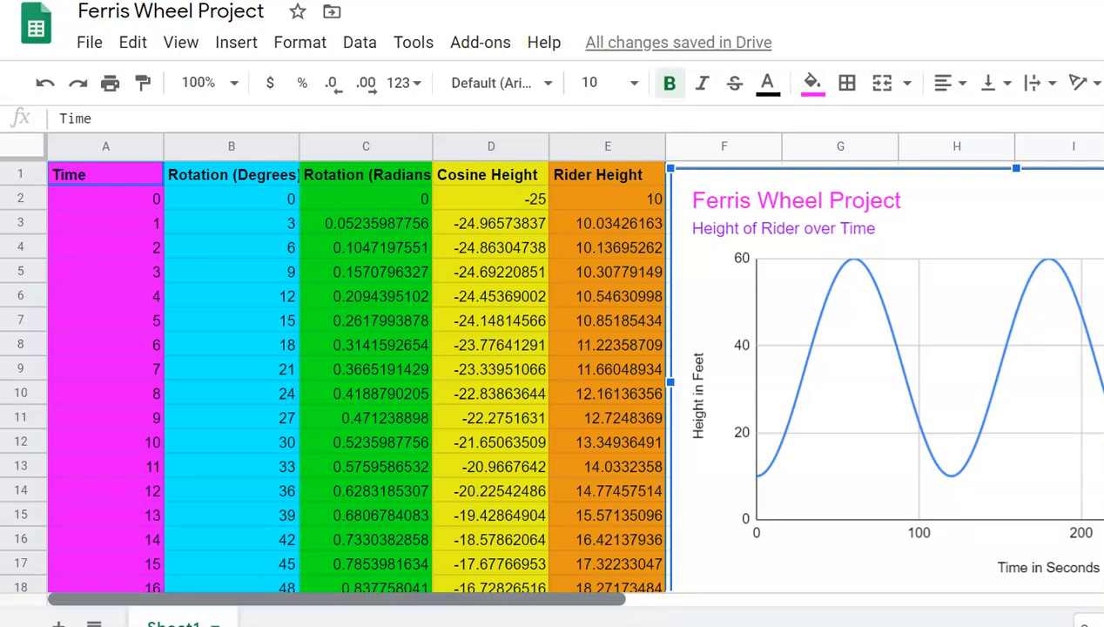
{"action": "scroll", "coordinate": [575, 365], "scroll_direction": "right", "scroll_amount": 3}
{"action": "scroll", "coordinate": [575, 366], "scroll_direction": "left", "scroll_amount": 3}
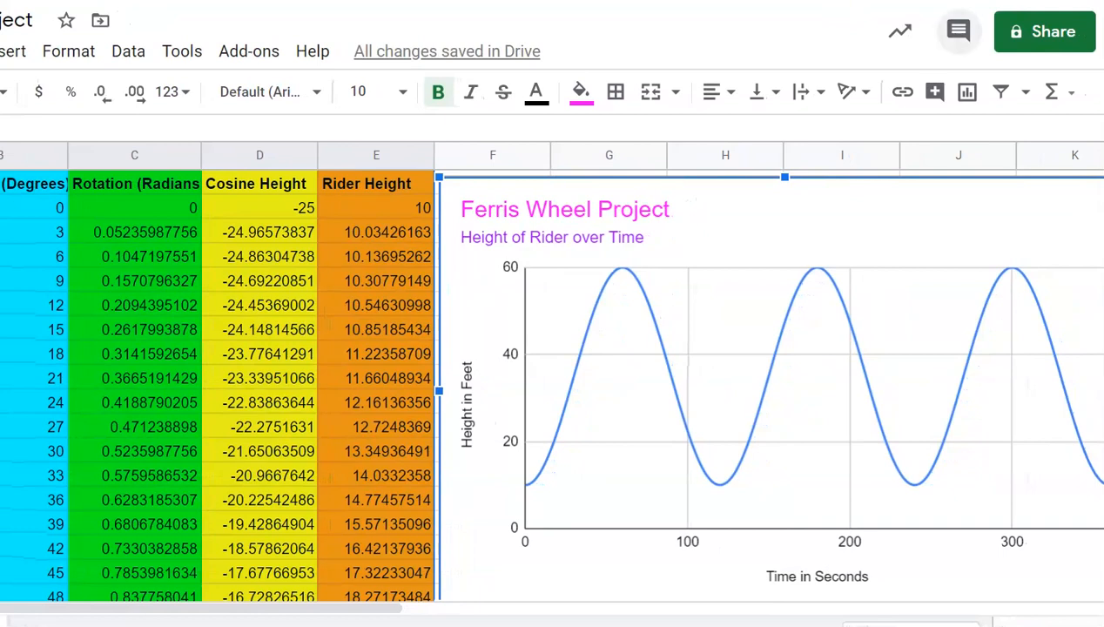
Step: Set the Ferris Wheel spreadsheet's link access to 'Anyone with the link' as viewer and copy the share link
{"action": "left_click", "coordinate": [1044, 31]}
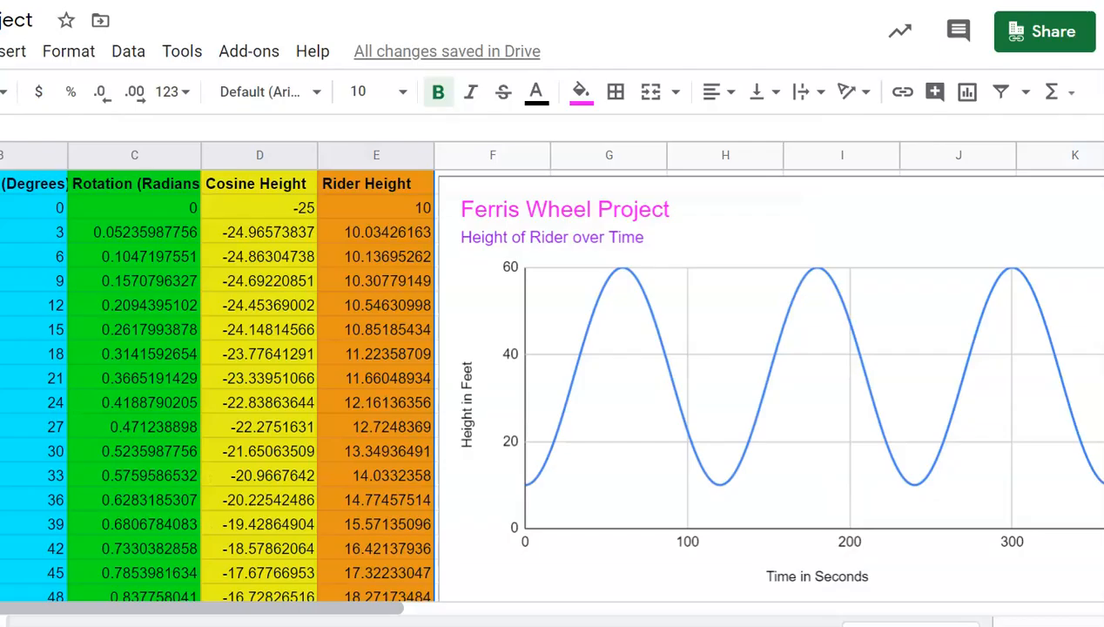
{"action": "left_click", "coordinate": [1044, 31]}
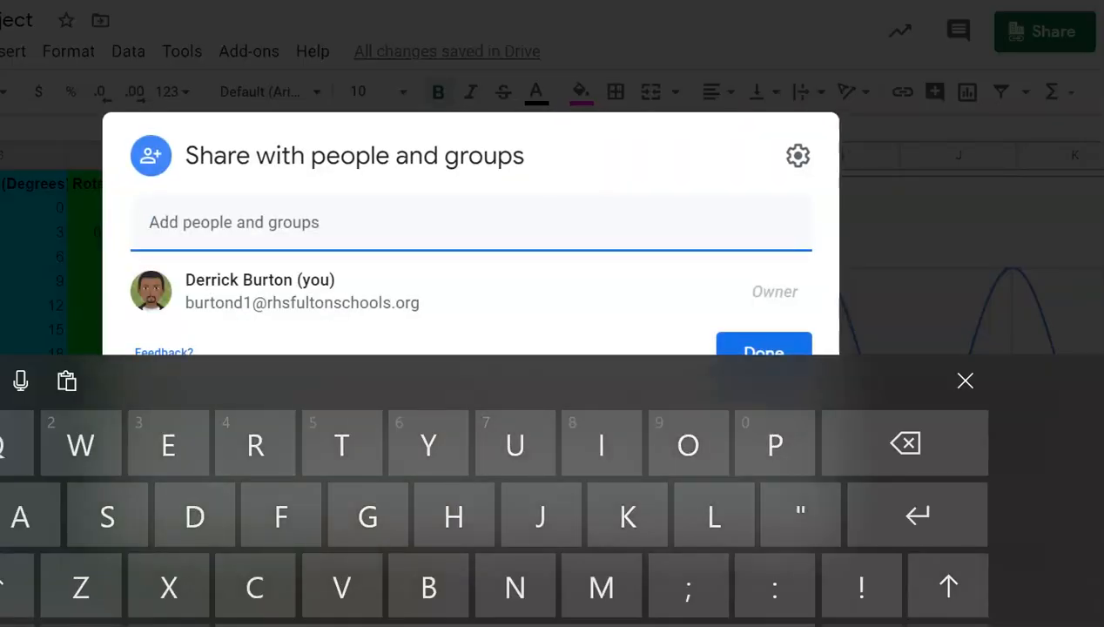
{"action": "left_click", "coordinate": [965, 381]}
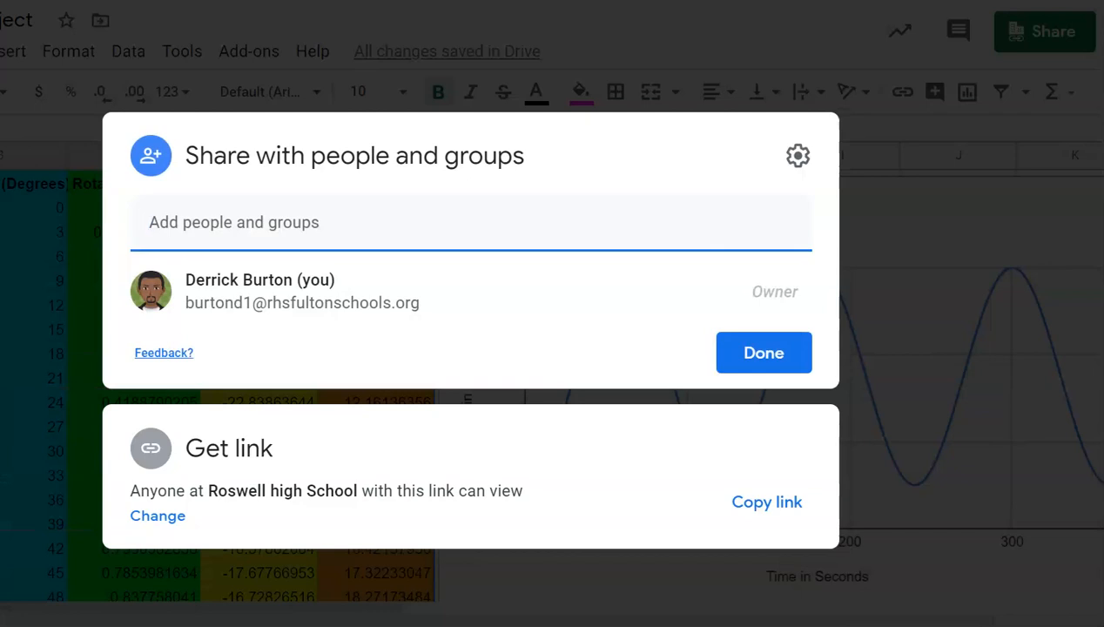
{"action": "left_click", "coordinate": [157, 516]}
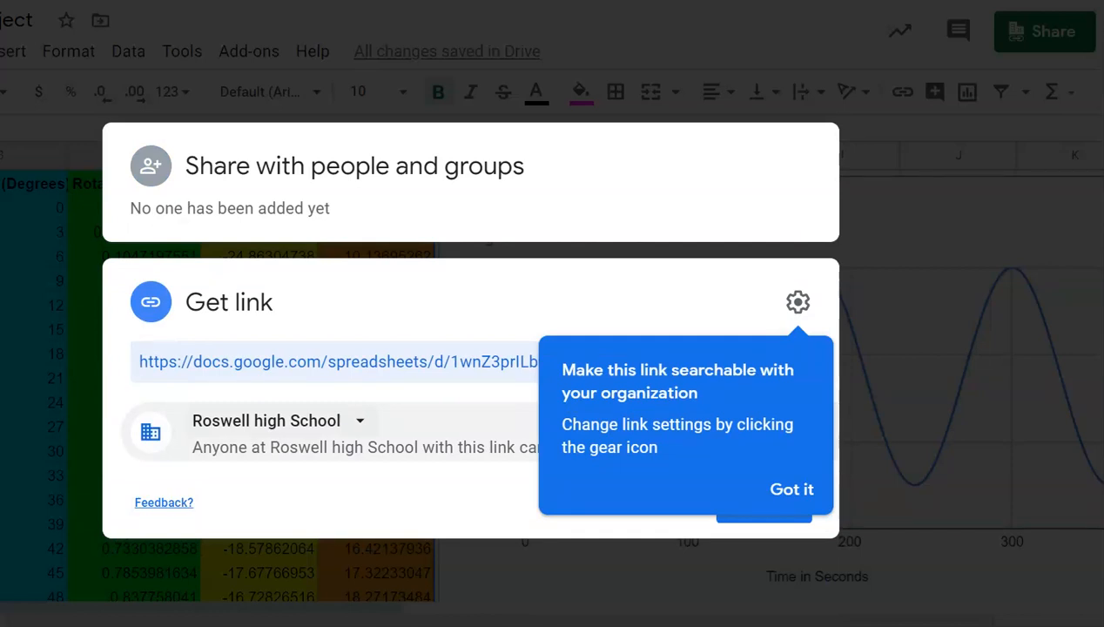
{"action": "left_click", "coordinate": [277, 420]}
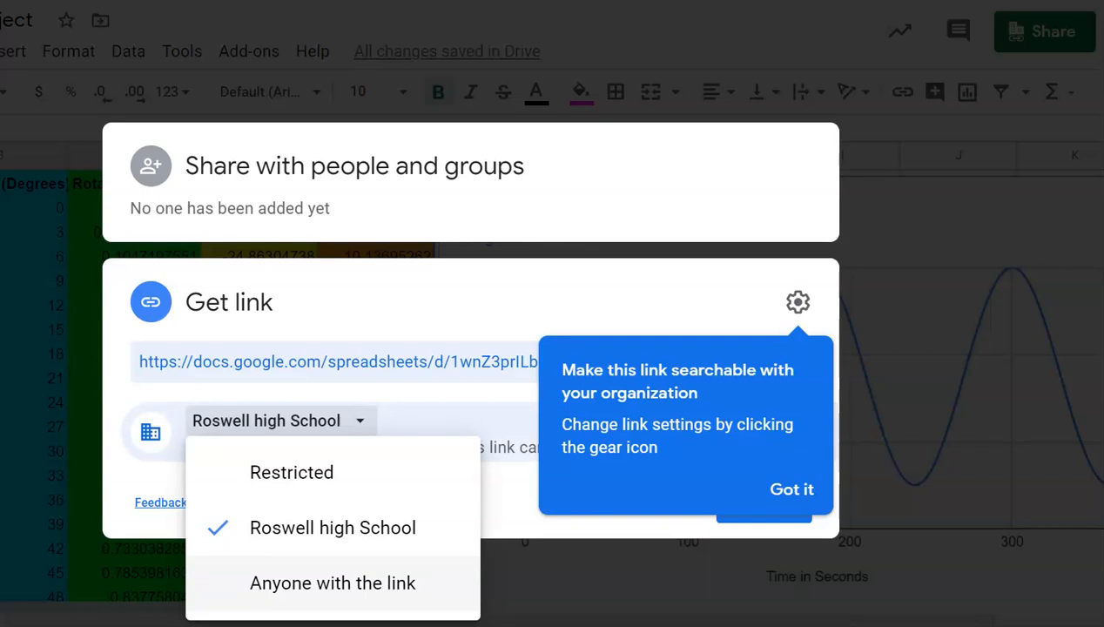
{"action": "left_click", "coordinate": [333, 583]}
{"action": "left_click", "coordinate": [792, 488]}
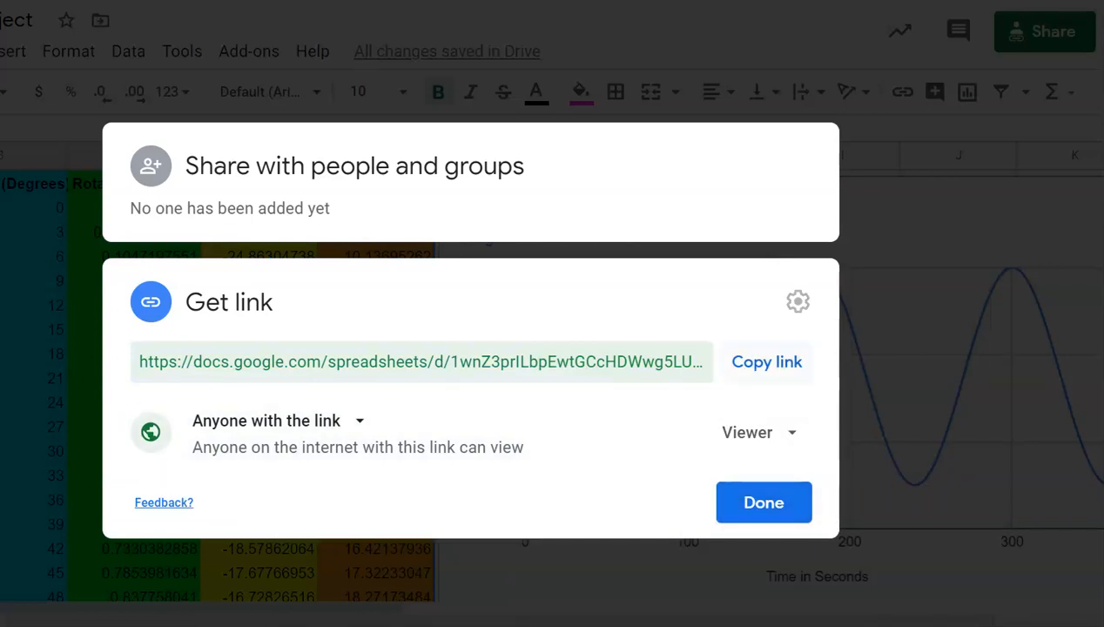
{"action": "left_click", "coordinate": [766, 362]}
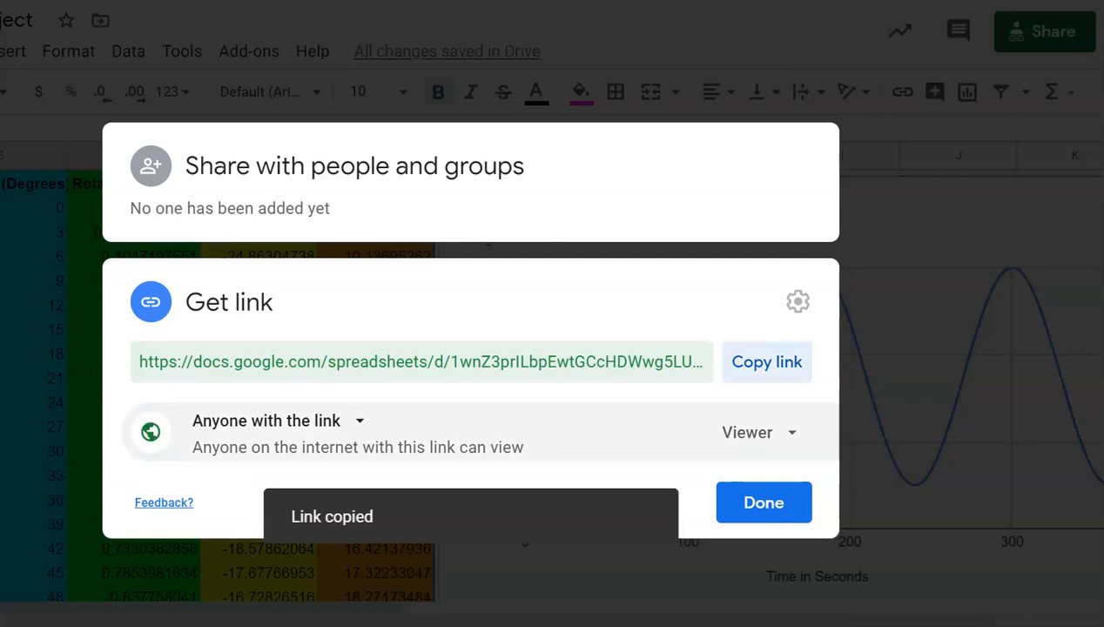
{"action": "left_click", "coordinate": [764, 502]}
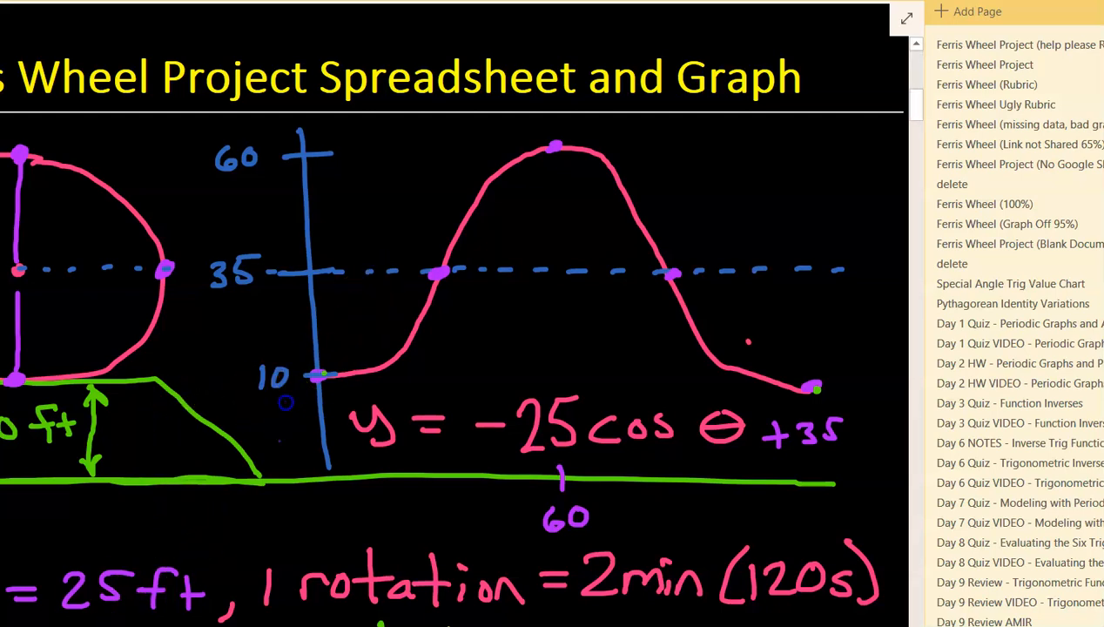
Step: Paste the share link onto the blank OneNote page and open it to test it
{"action": "scroll", "coordinate": [287, 397], "scroll_direction": "down", "scroll_amount": 10}
{"action": "scroll", "coordinate": [375, 224], "scroll_direction": "down", "scroll_amount": 5}
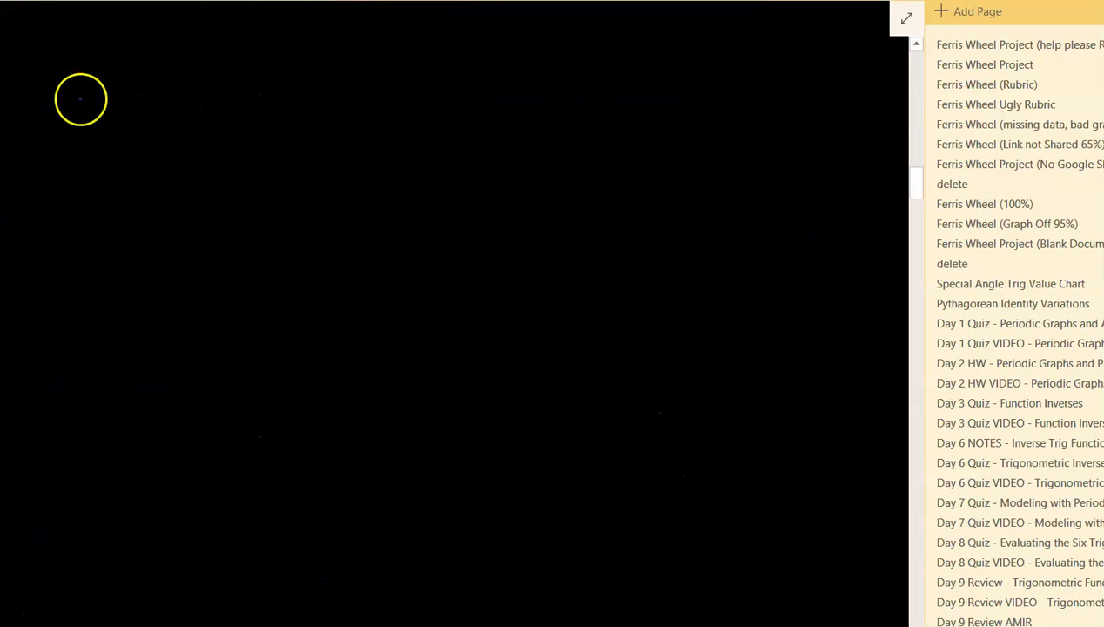
{"action": "left_click", "coordinate": [135, 217]}
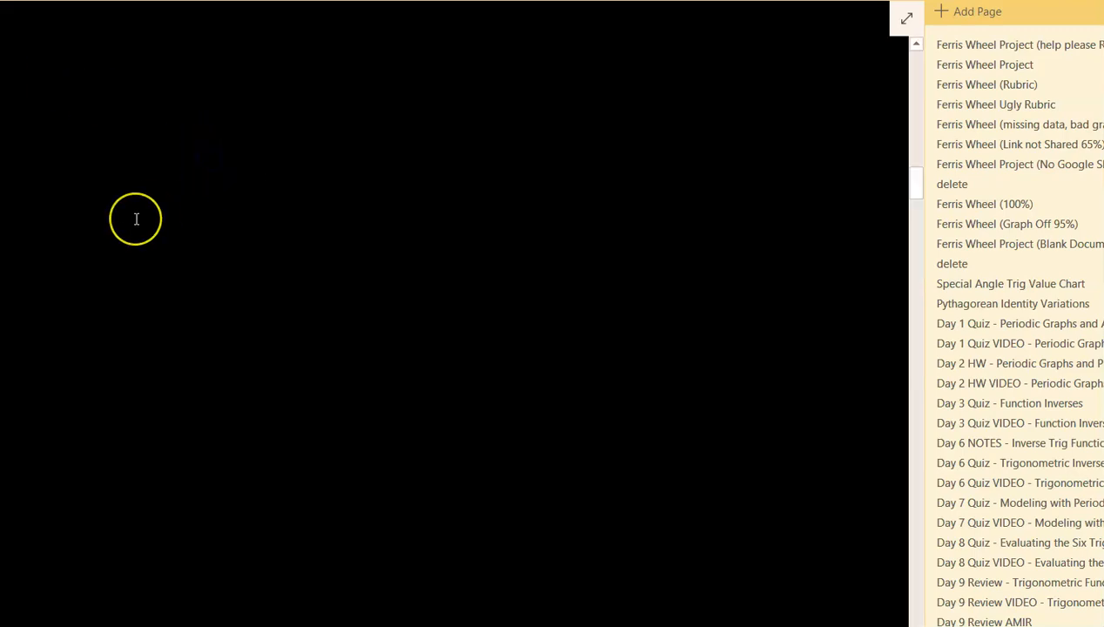
{"action": "key", "text": "ctrl+v"}
{"action": "scroll", "coordinate": [270, 358], "scroll_direction": "down", "scroll_amount": 3}
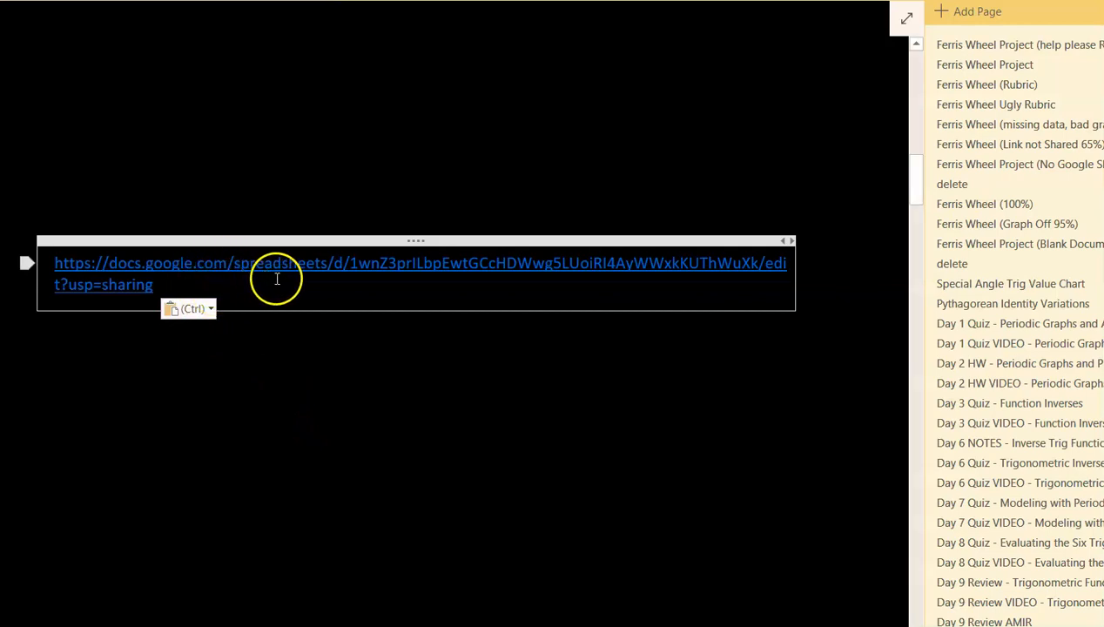
{"action": "left_click", "coordinate": [362, 273]}
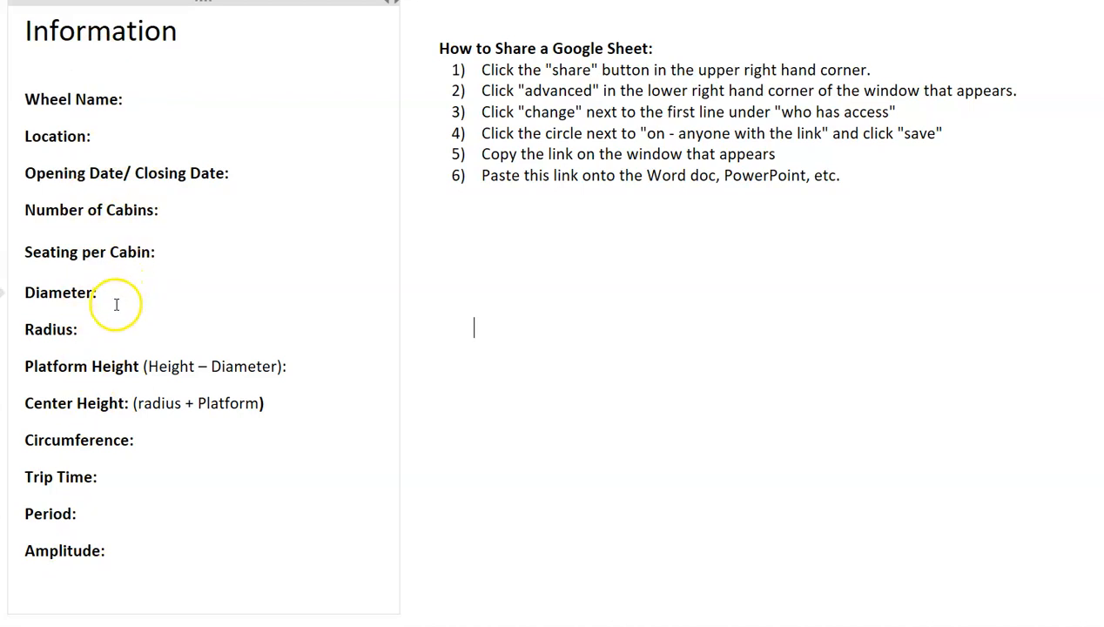
Step: Paste the share link on the empty line below Amplitude in the Information notes
{"action": "scroll", "coordinate": [163, 497], "scroll_direction": "down", "scroll_amount": 1}
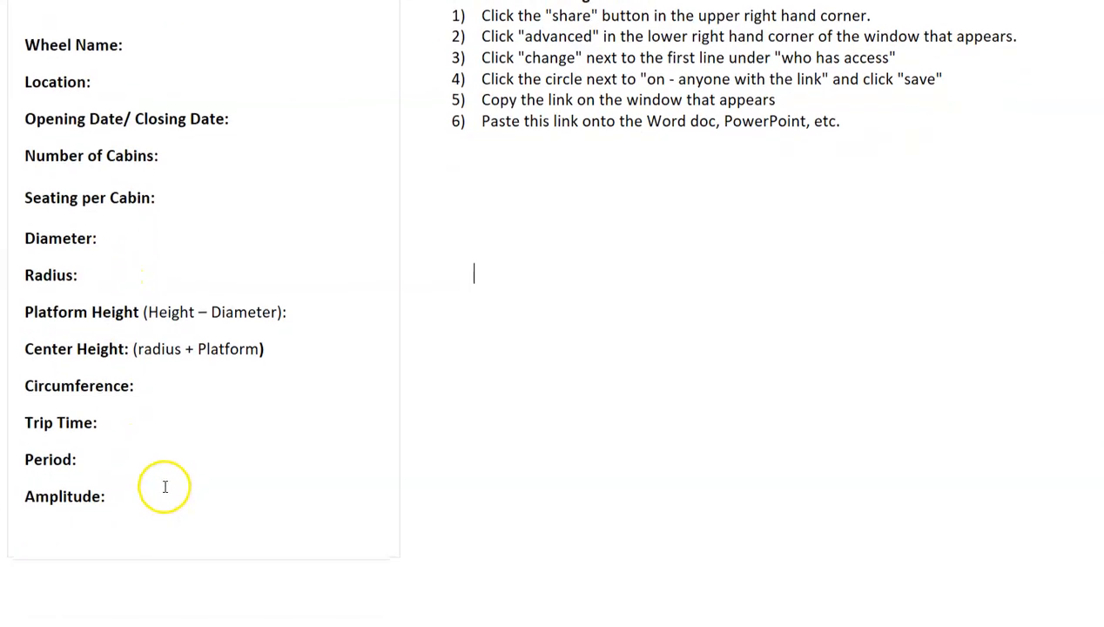
{"action": "scroll", "coordinate": [165, 487], "scroll_direction": "up", "scroll_amount": 1}
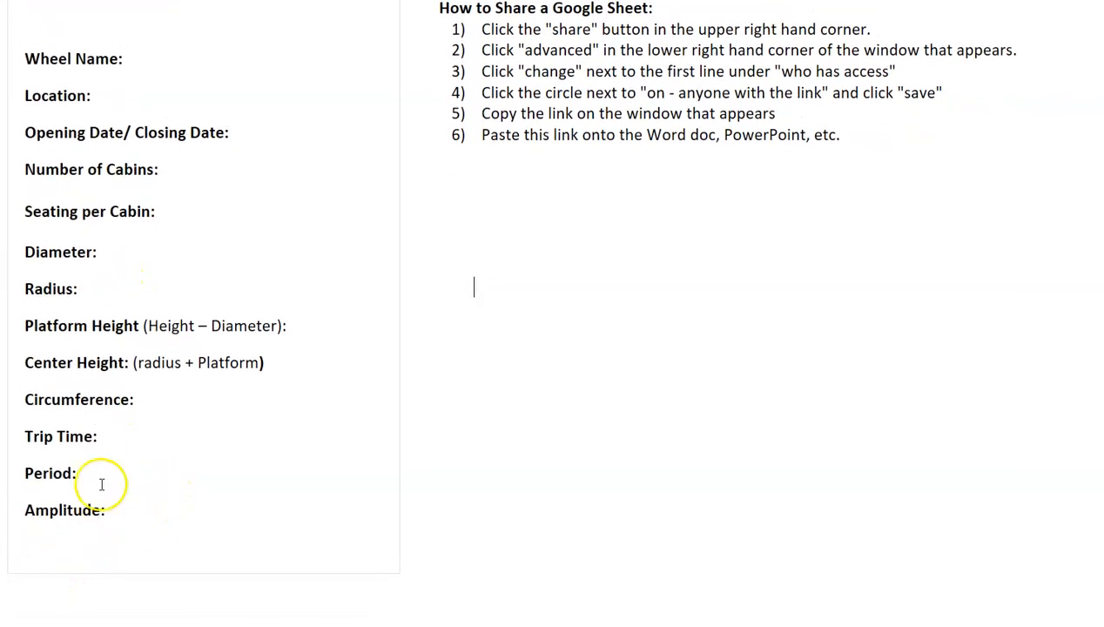
{"action": "scroll", "coordinate": [135, 584], "scroll_direction": "up", "scroll_amount": 1}
{"action": "left_click", "coordinate": [61, 599]}
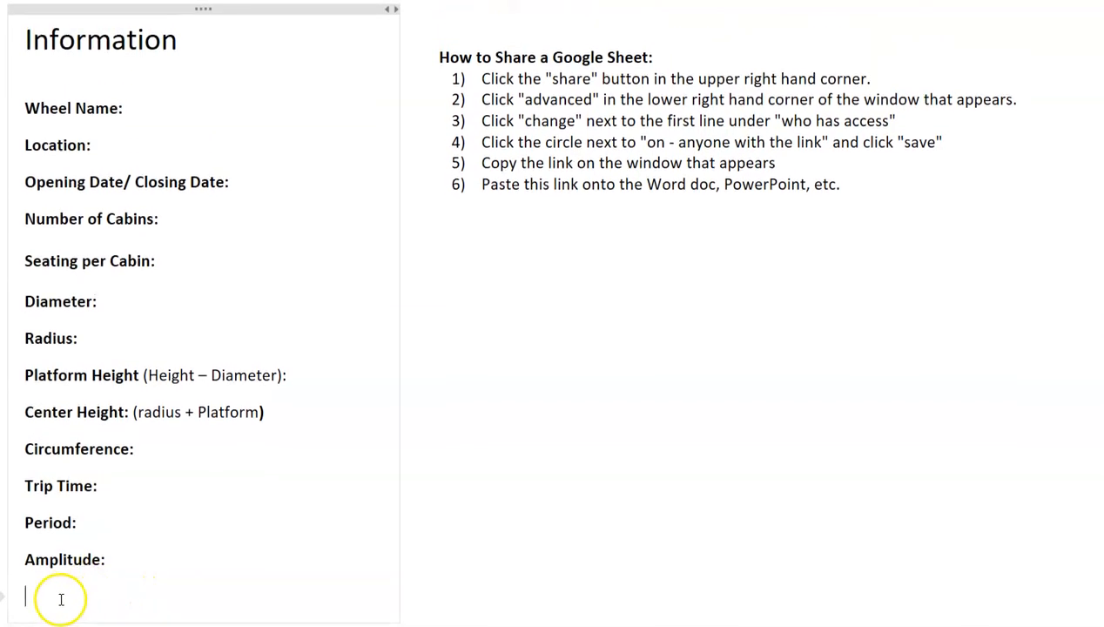
{"action": "key", "text": "ctrl+v"}
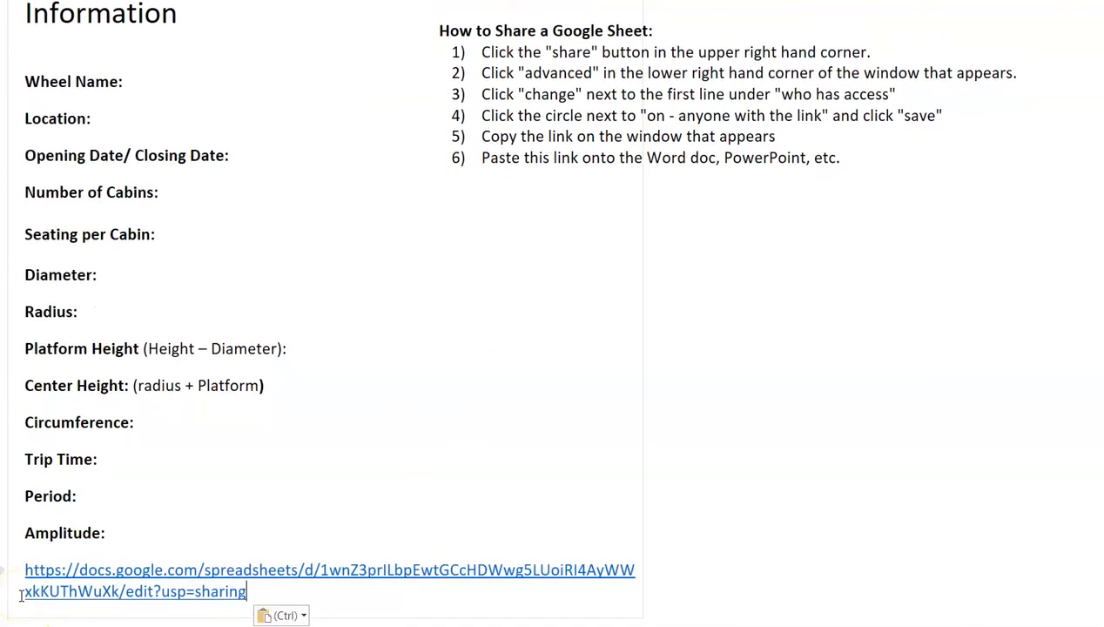